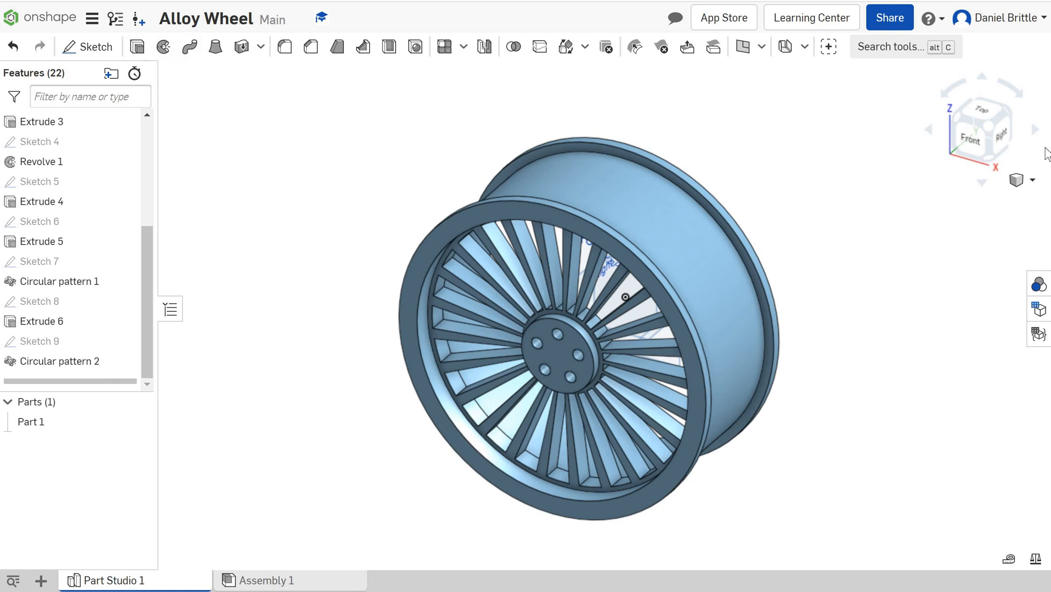
Start a new sketch on the Right plane, viewing the wheel straight from its right side
left_click(994, 140)
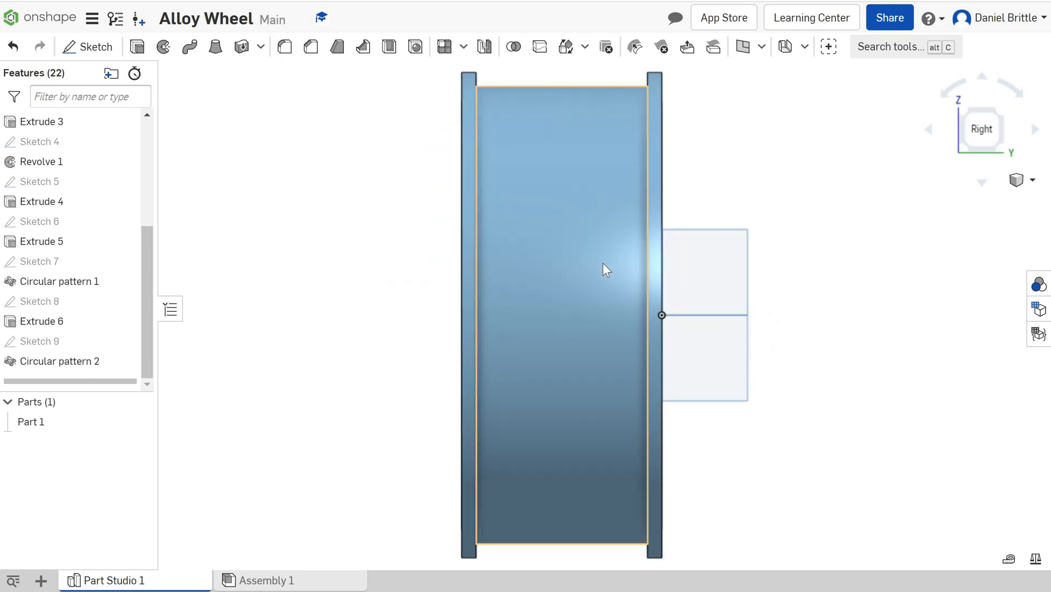
scroll(580, 208, "down", 5)
scroll(615, 242, "up", 8)
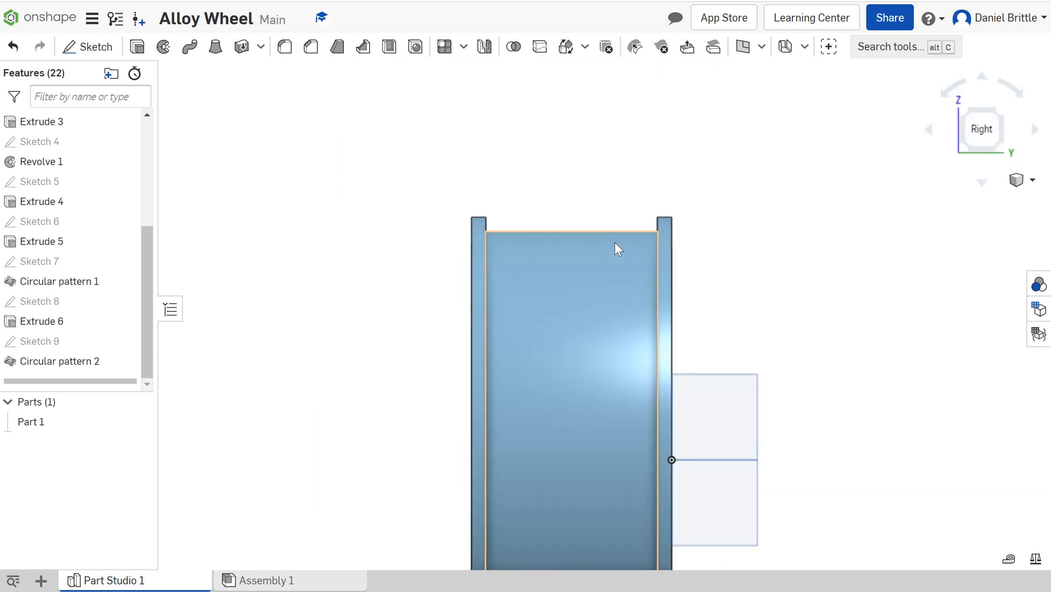
scroll(614, 242, "down", 2)
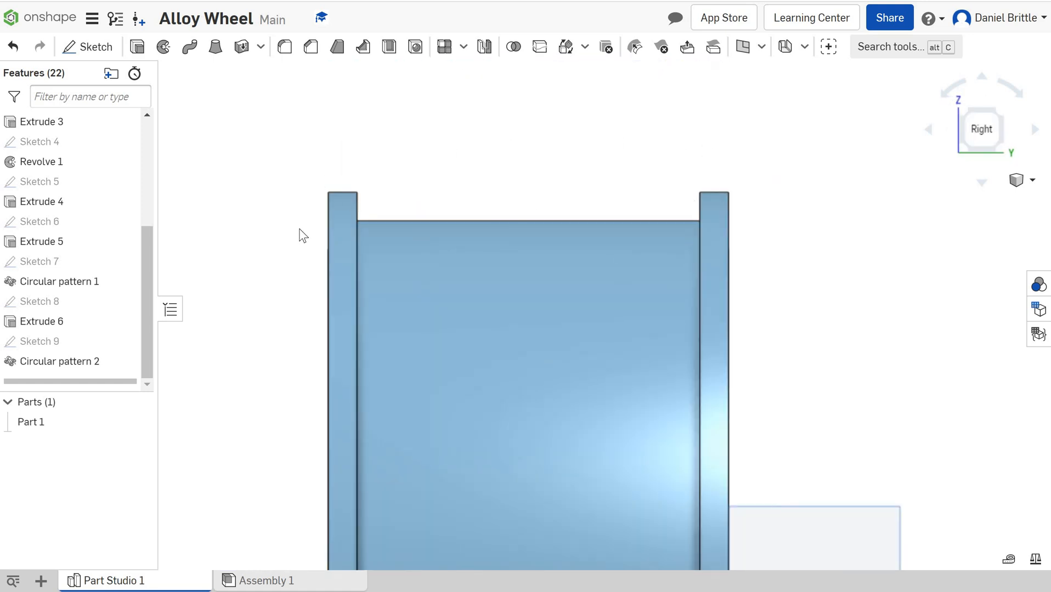
left_click(88, 47)
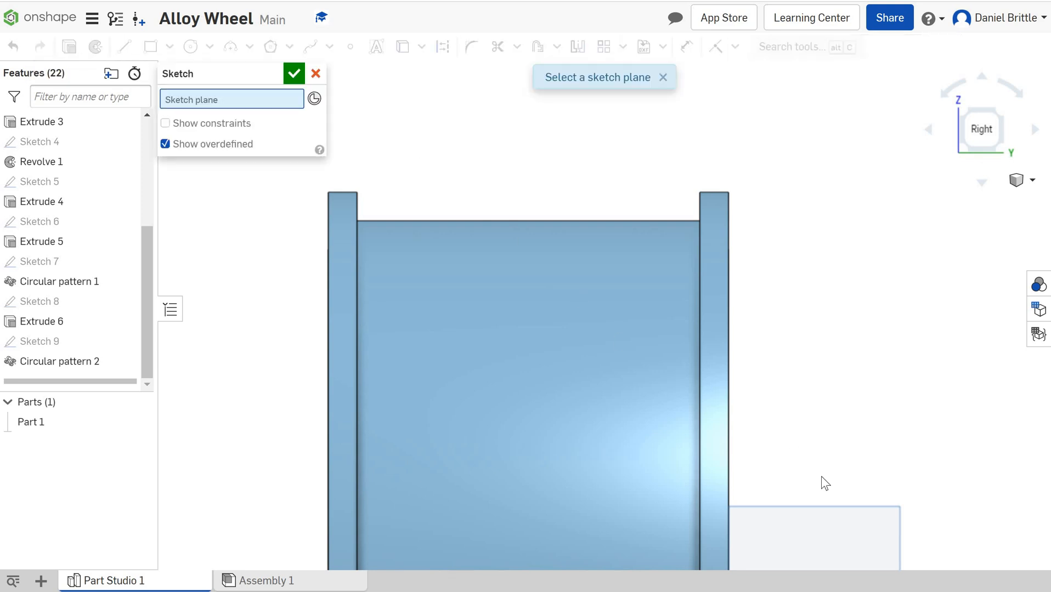
left_click(837, 526)
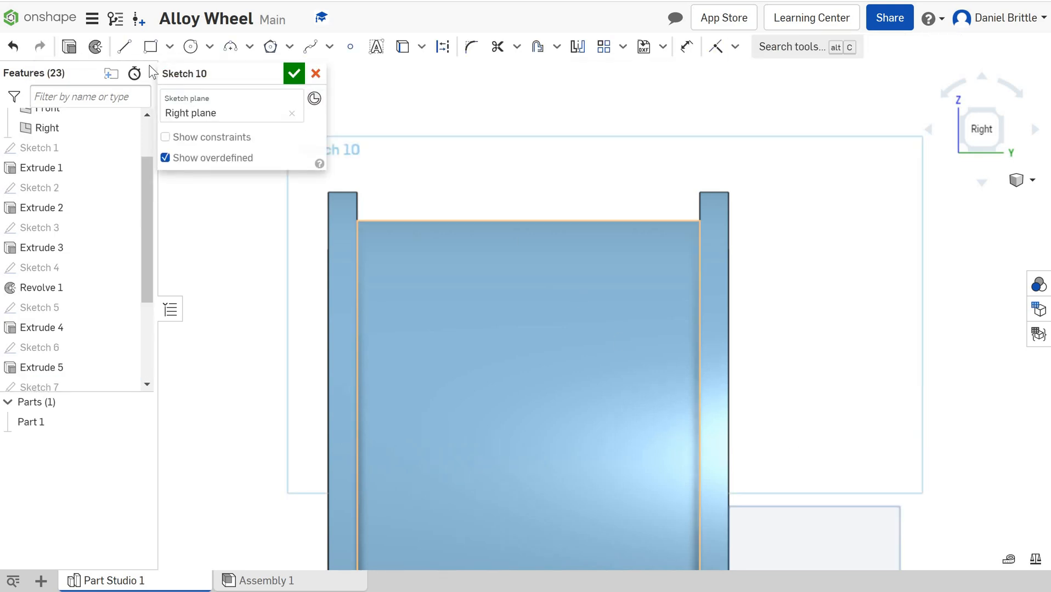
Sketch two overlapping rectangles above the rim barrel: one between the flanges and a wider one, about 6.9 in wide, spanning the flanges
left_click(151, 49)
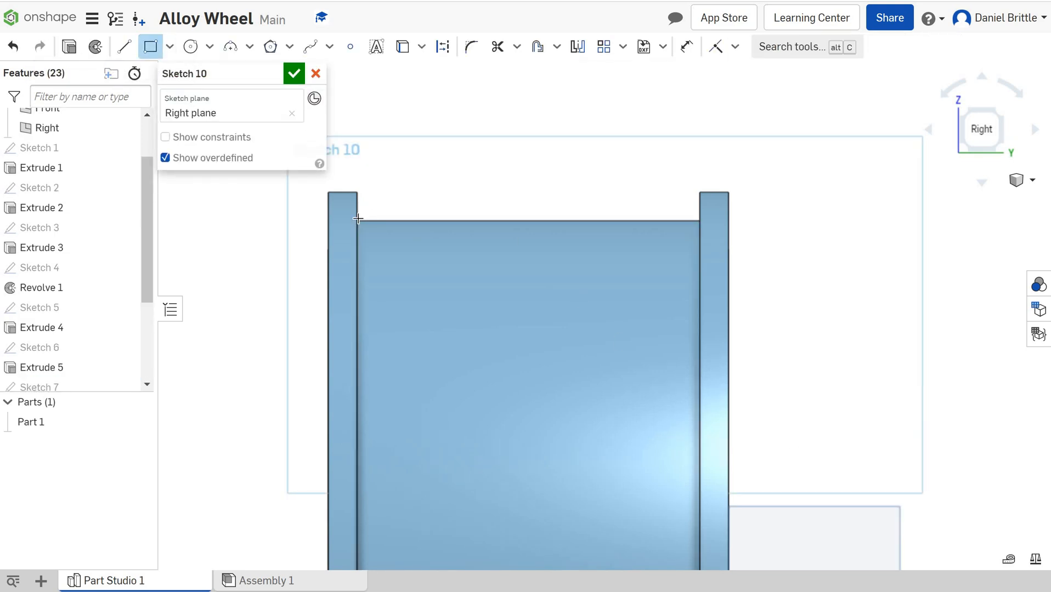
left_click(374, 159)
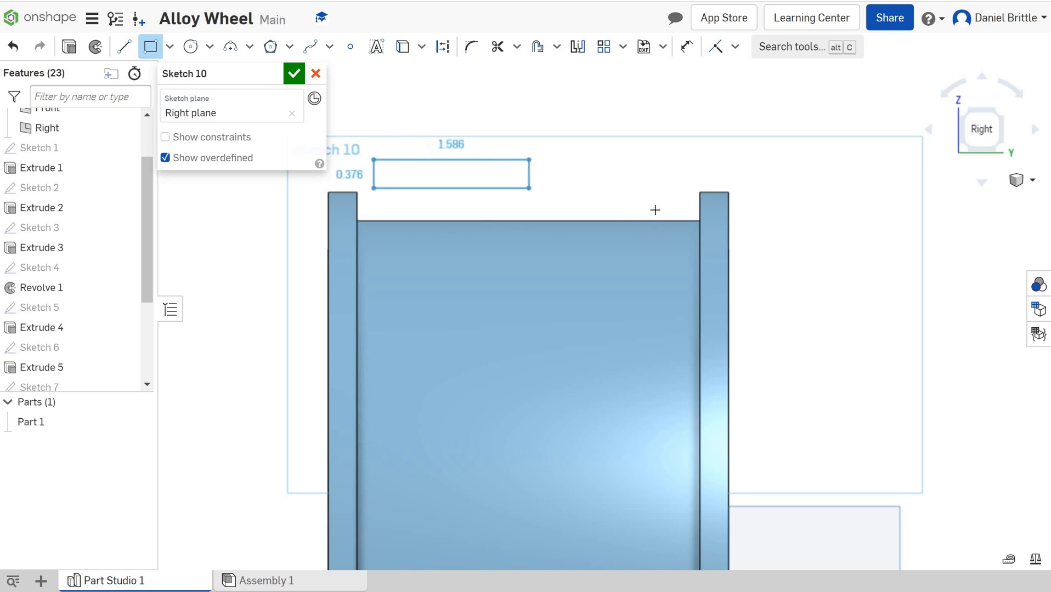
left_click(686, 210)
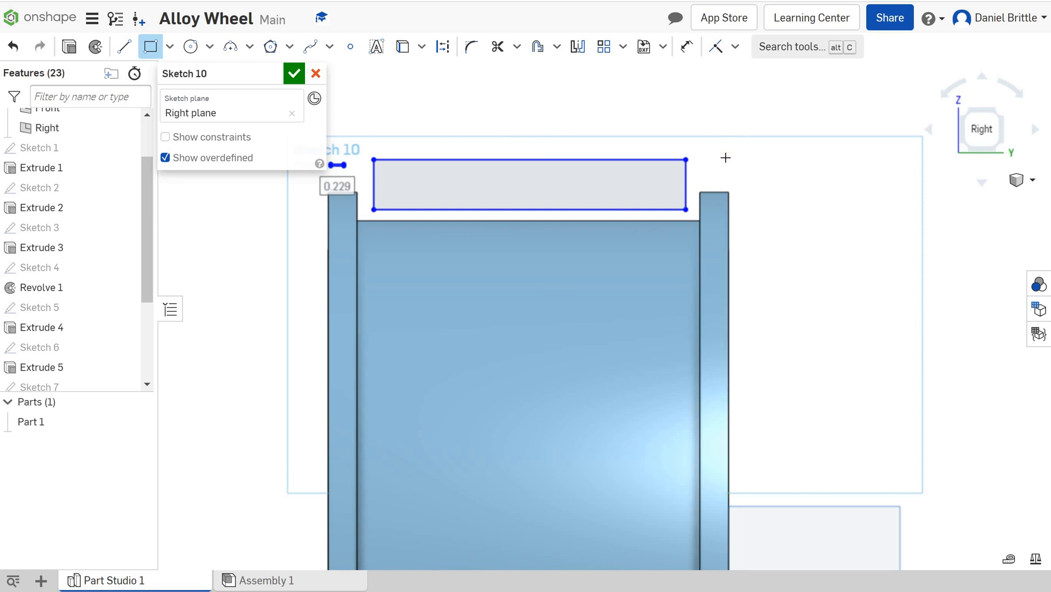
right_click(451, 123)
left_click(457, 127)
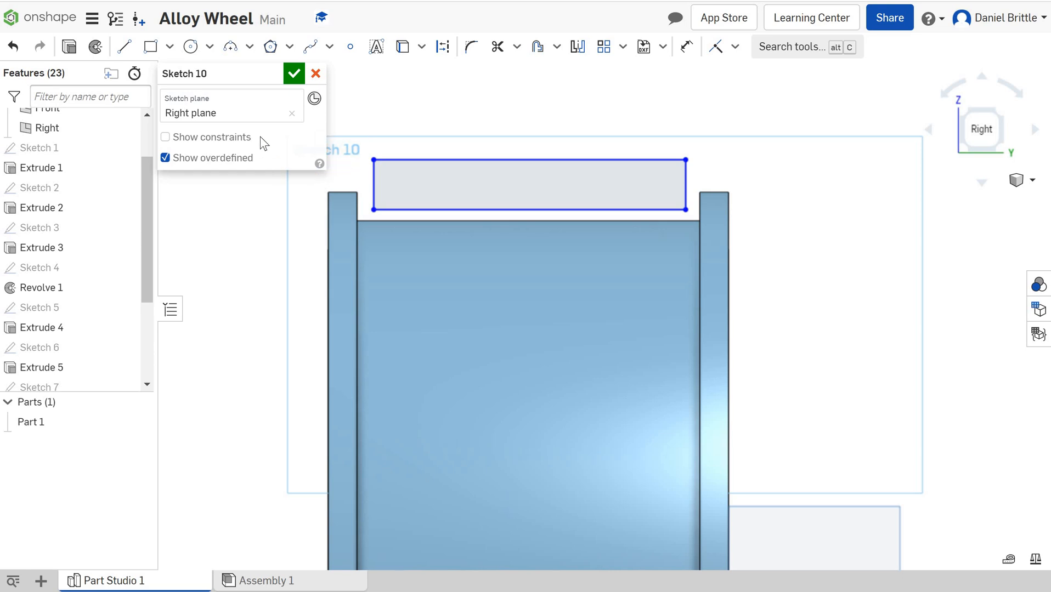
left_click(151, 46)
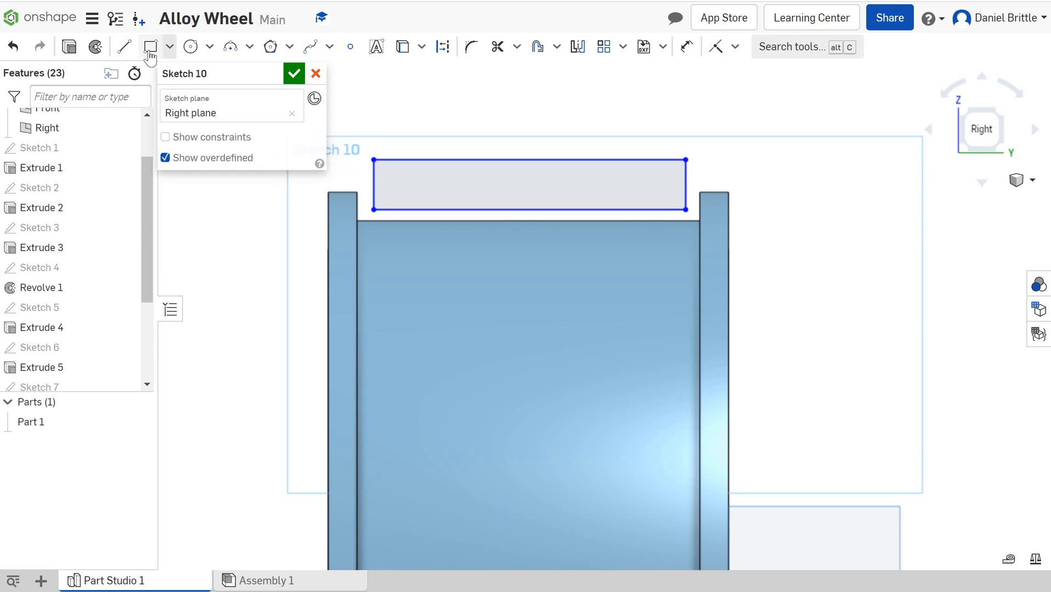
left_click(335, 174)
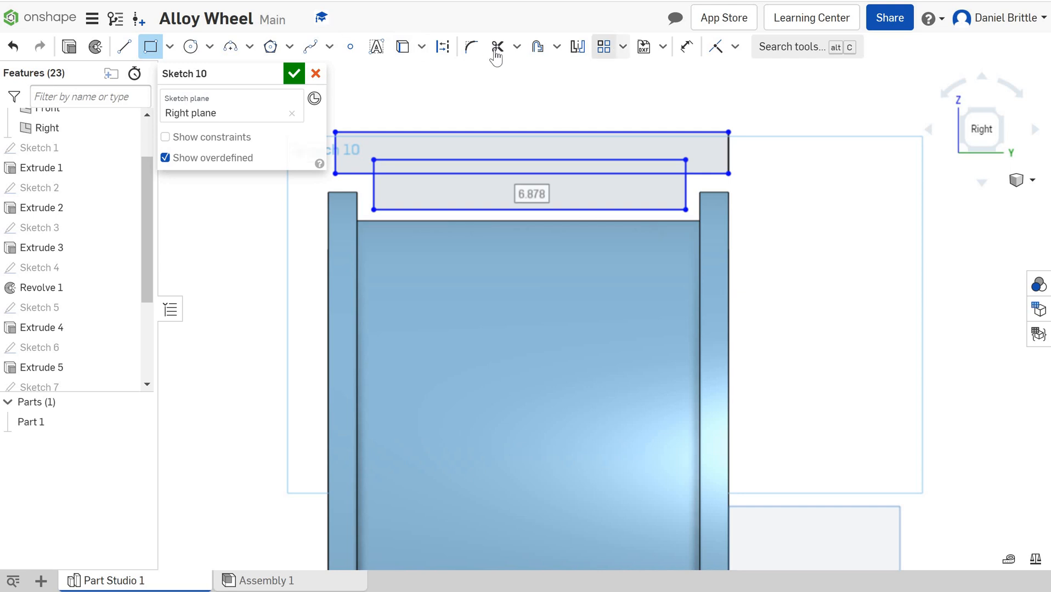
Dimension the narrower rectangle's right edge at 0 from the inner face of the right-hand rim flange
left_click(686, 47)
left_click(684, 192)
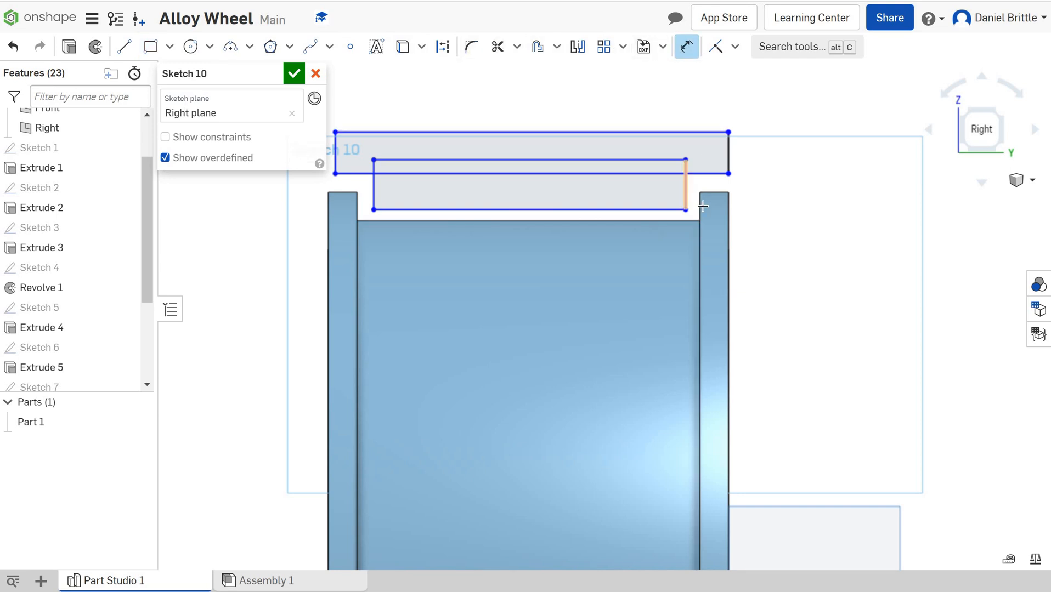
left_click(701, 205)
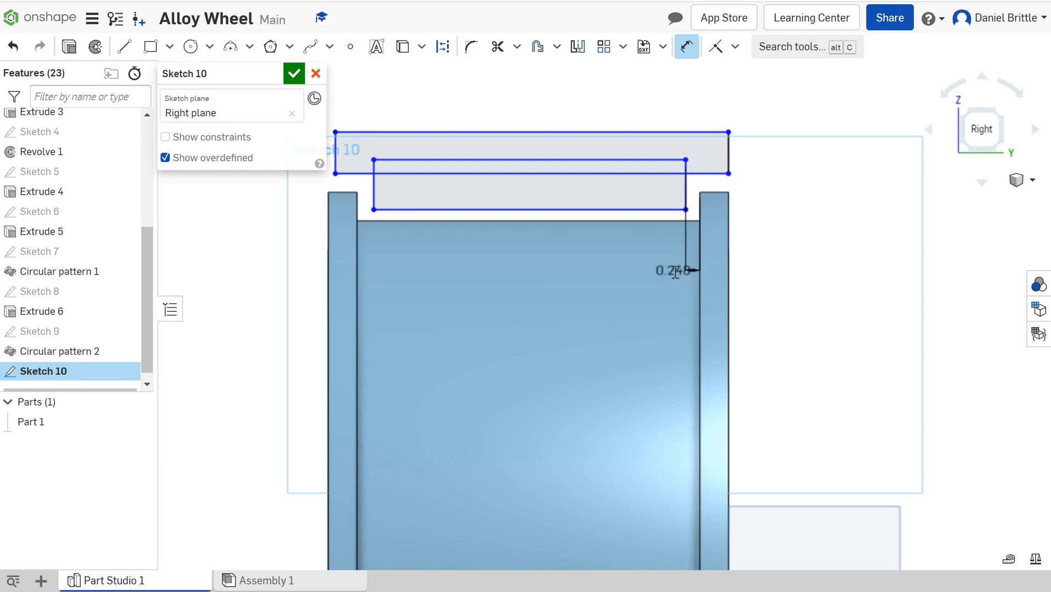
left_click(674, 270)
type("0")
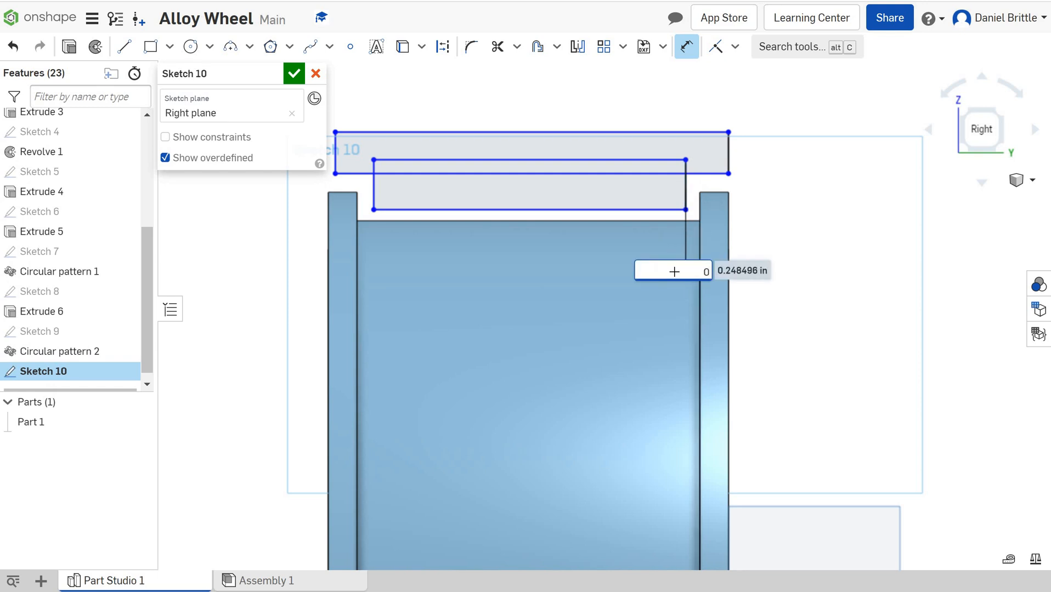
key("Return")
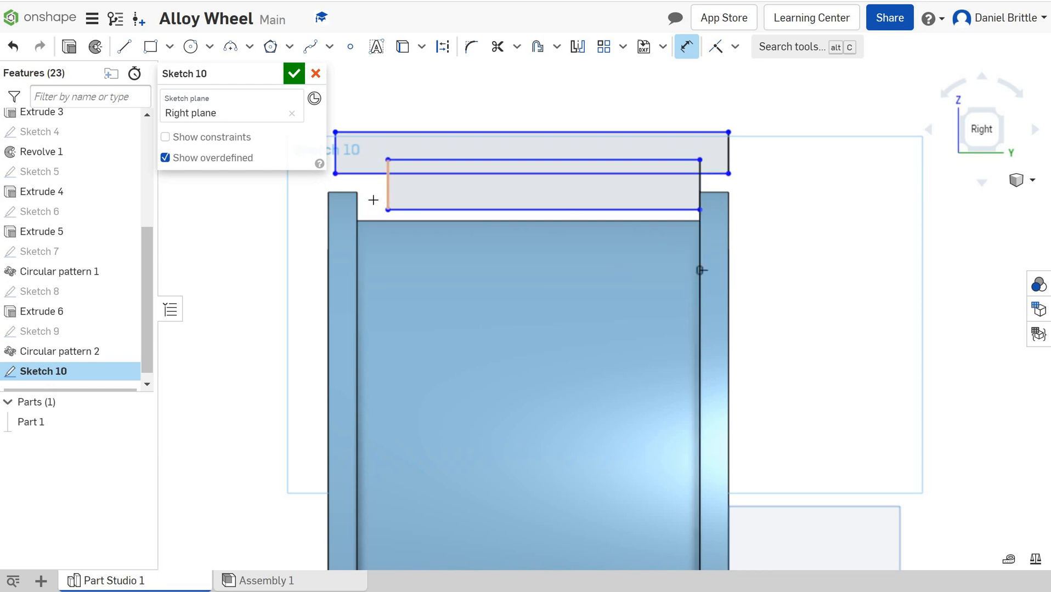
Dimension the narrower rectangle's left edge at 0 from the inner face of the left-hand rim flange
left_click(354, 204)
left_click(387, 286)
type("0")
key("Return")
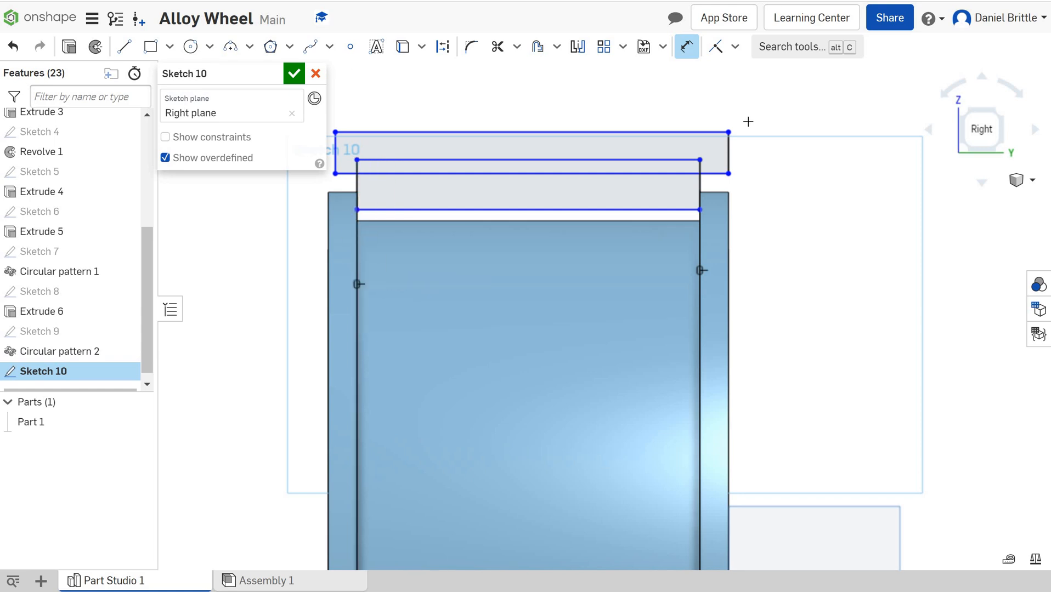
left_click(719, 175)
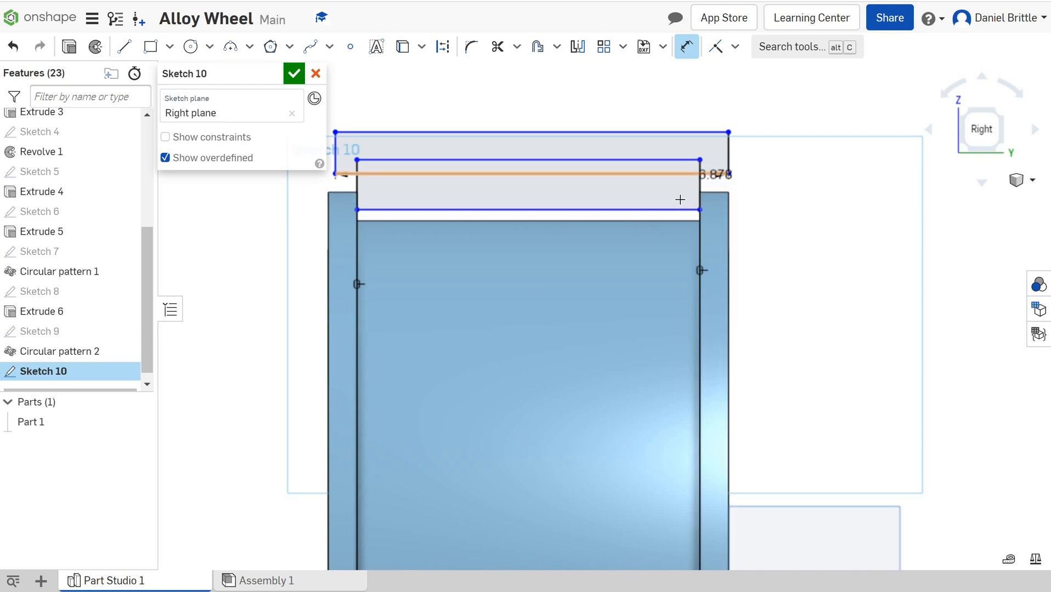
scroll(680, 200, "down", 5)
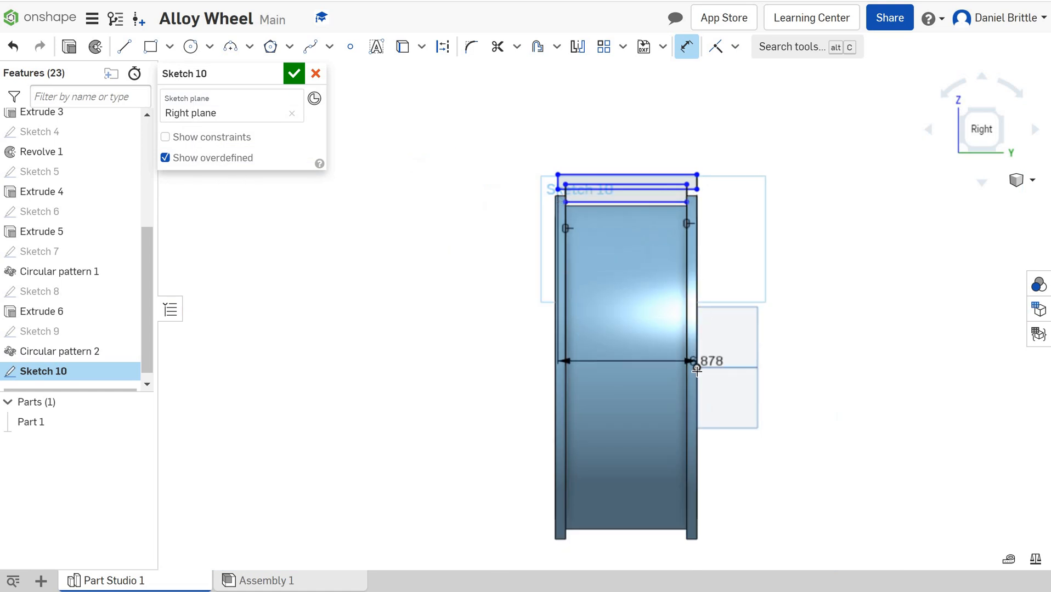
left_click(697, 367)
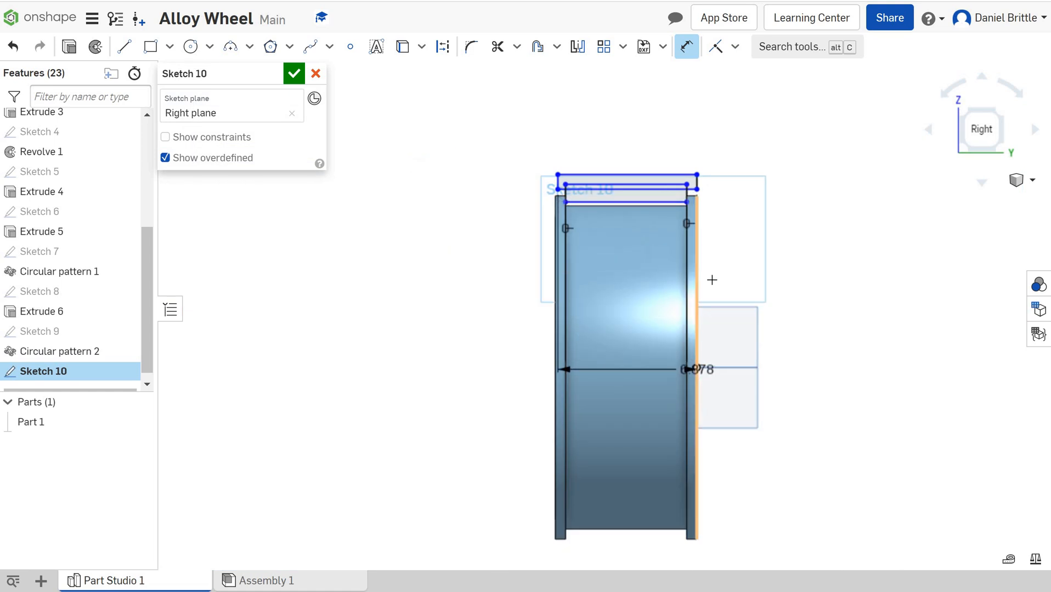
left_click(697, 364)
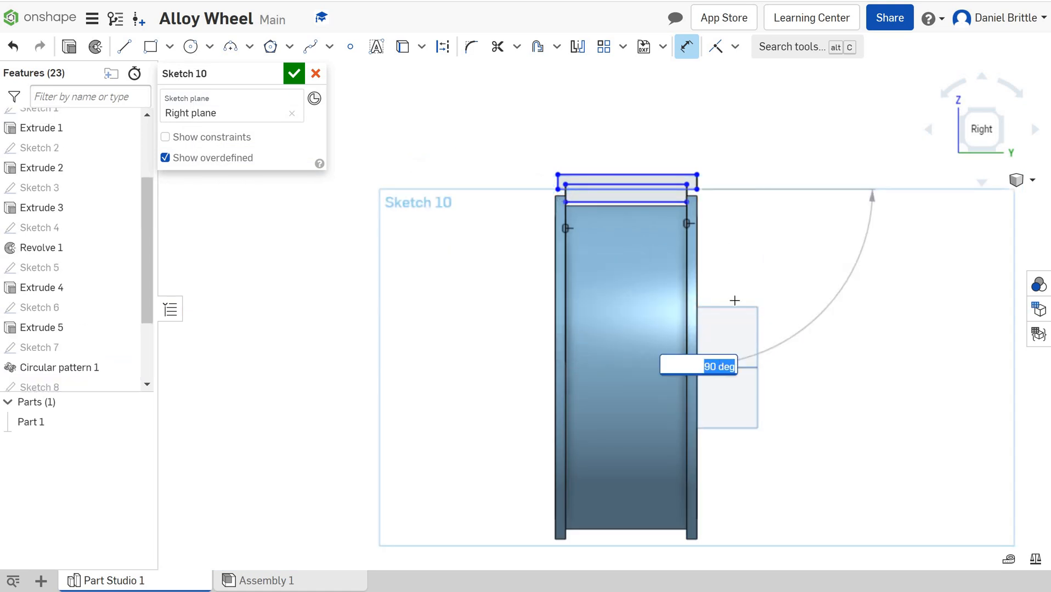
key("Escape")
key("Escape")
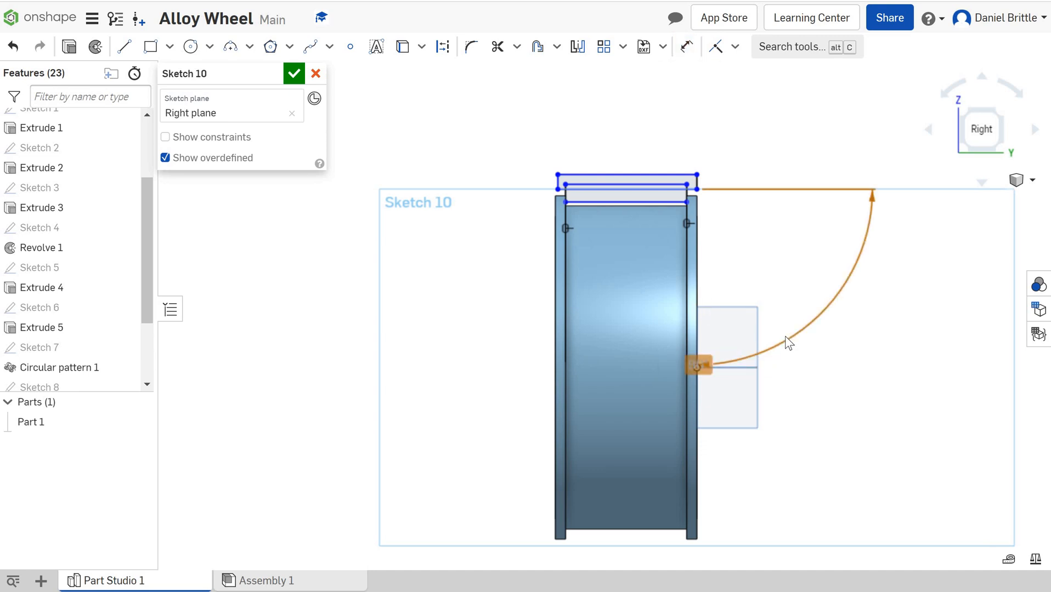
Dimension the wider rectangle's lower edge at 8.5 in above the wheel's horizontal centre plane
left_click(686, 46)
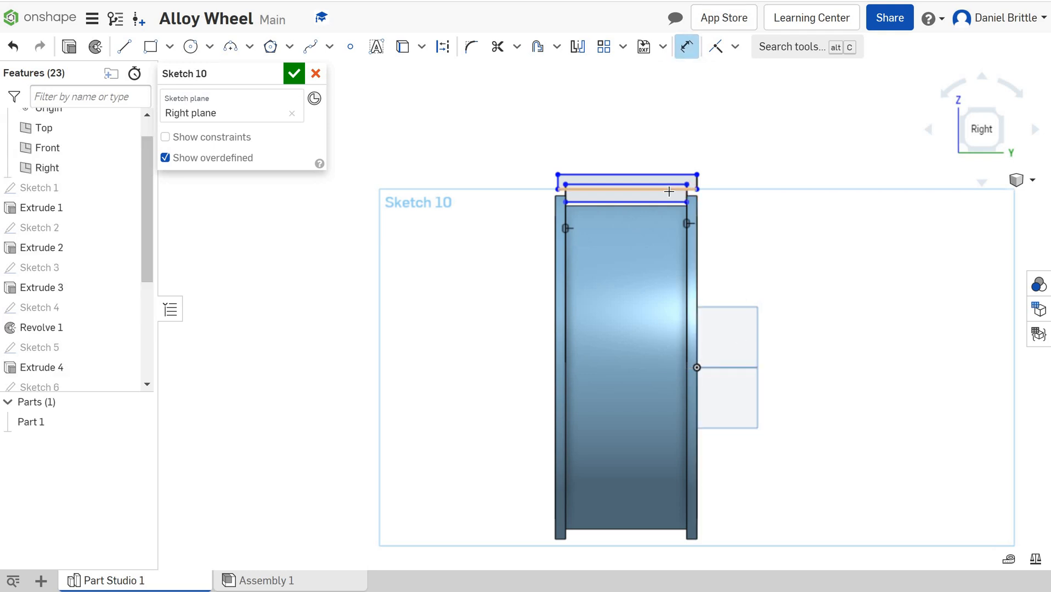
left_click(726, 240)
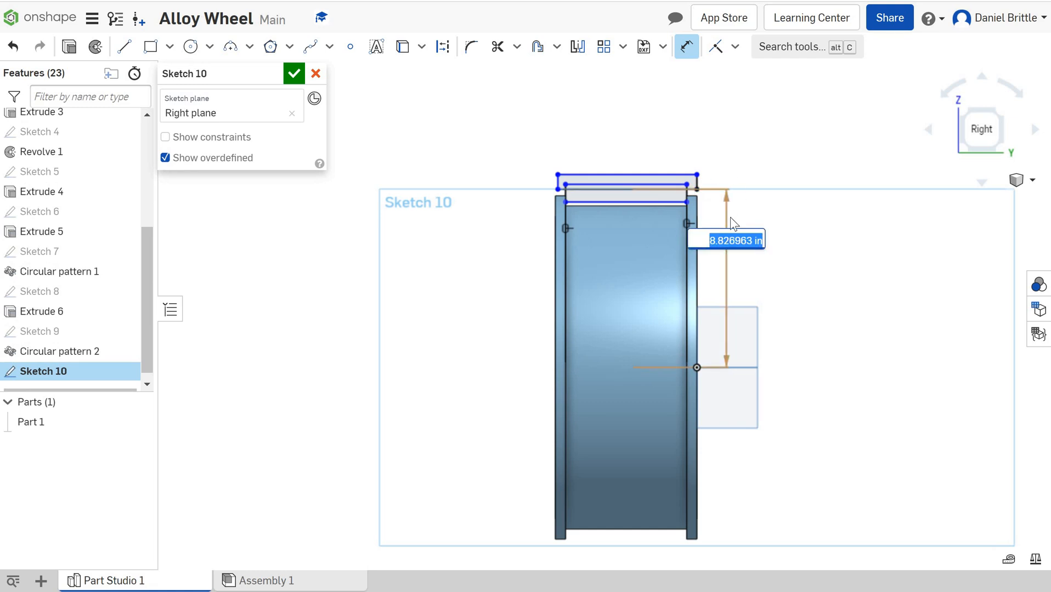
type("8.5")
key("Return")
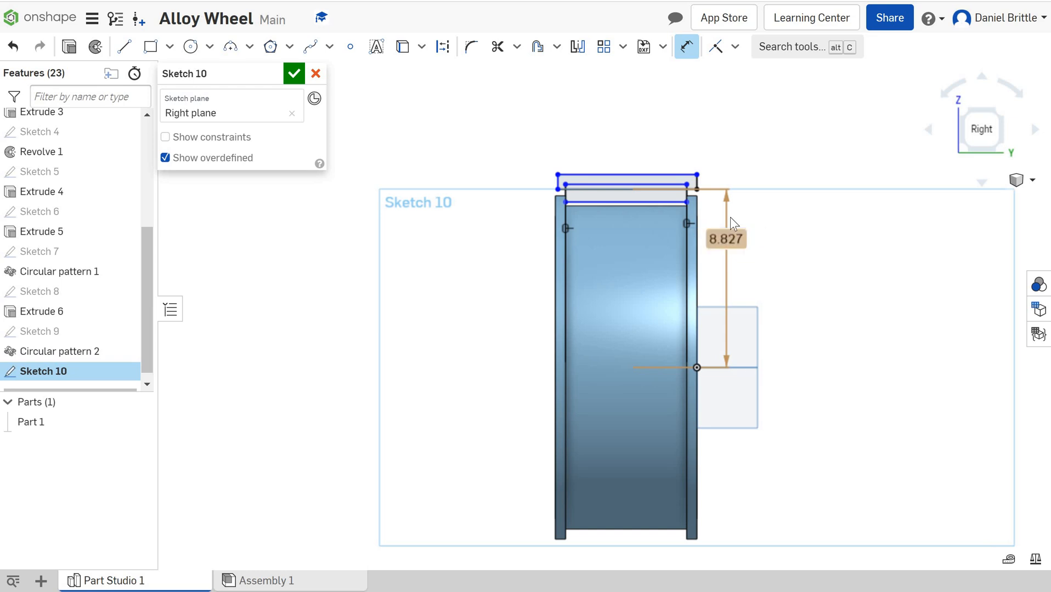
Dimension the narrower rectangle's lower edge at 8 in above the wheel's horizontal centre plane
scroll(680, 179, "up", 5)
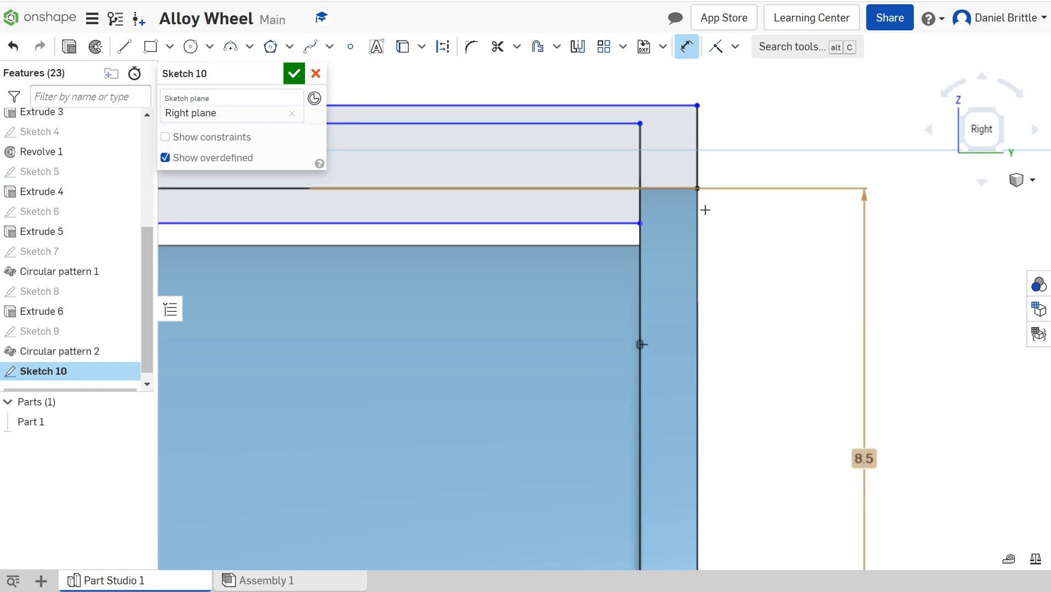
scroll(713, 203, "down", 5)
scroll(600, 205, "up", 3)
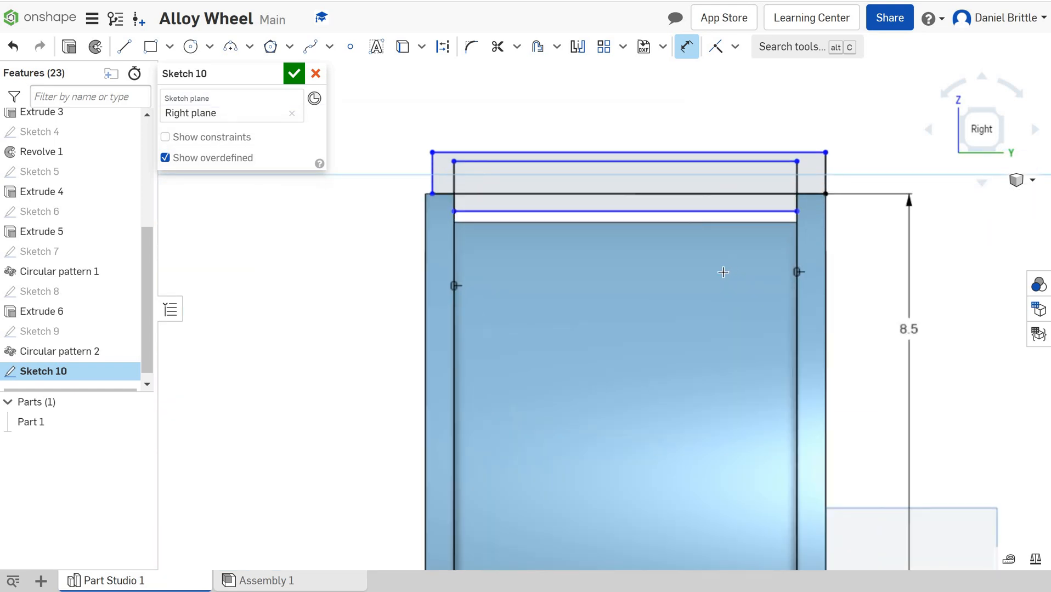
scroll(685, 187, "down", 5)
scroll(682, 199, "up", 3)
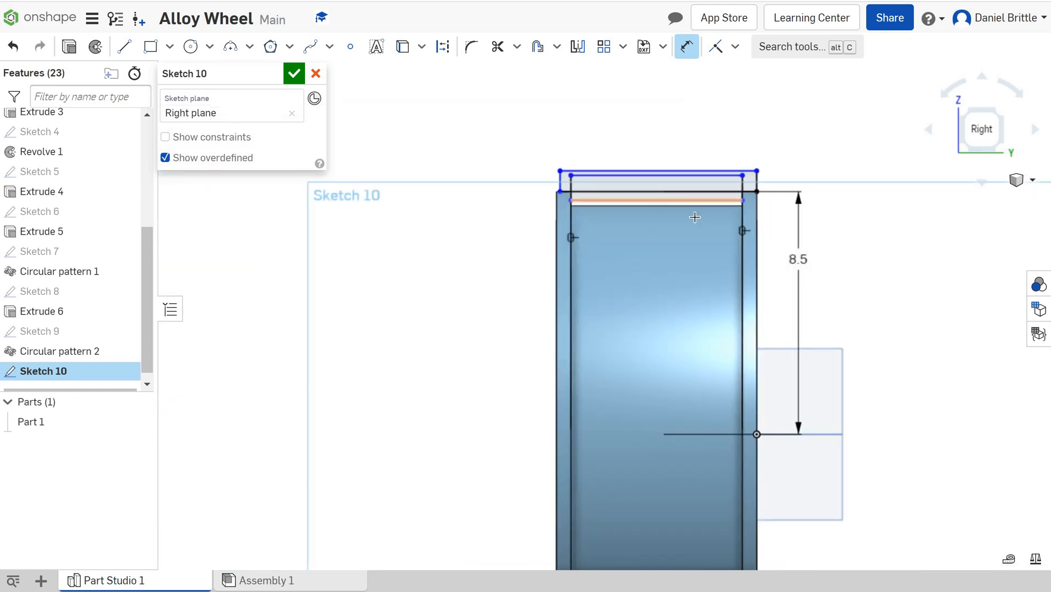
left_click(693, 202)
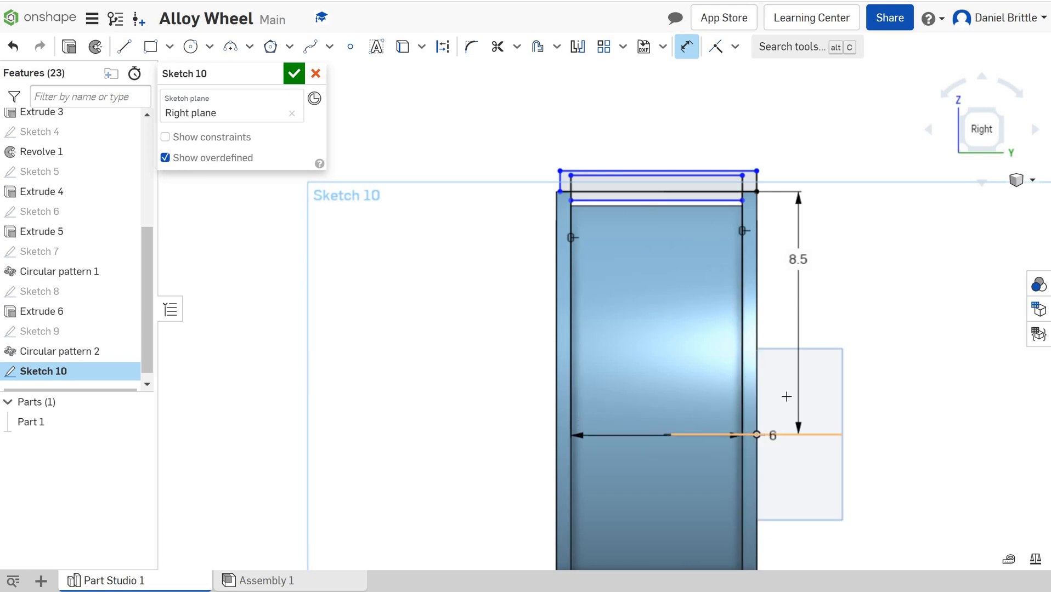
left_click(888, 326)
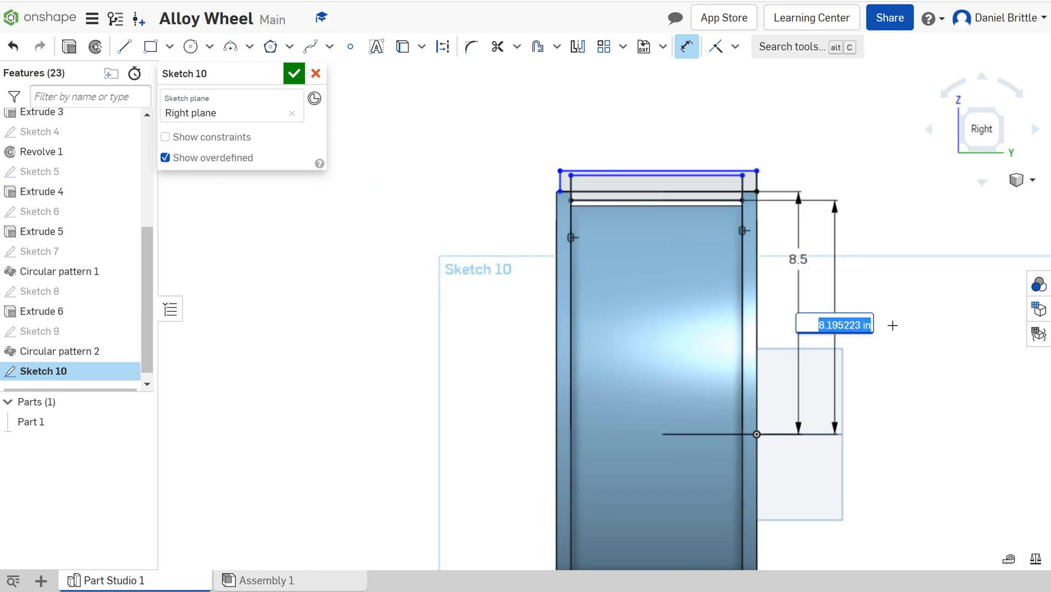
type("8")
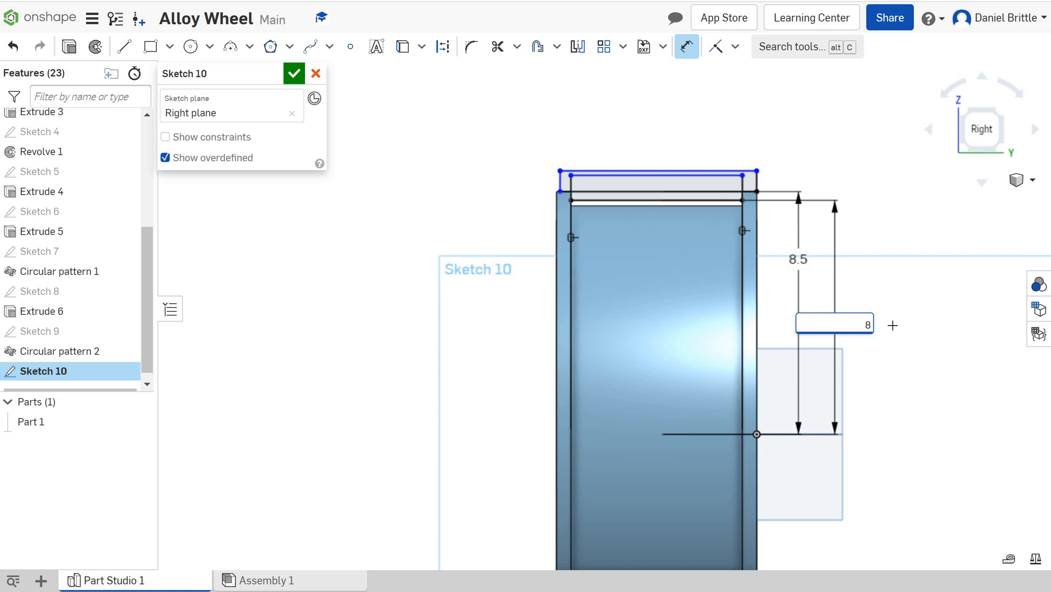
key("Return")
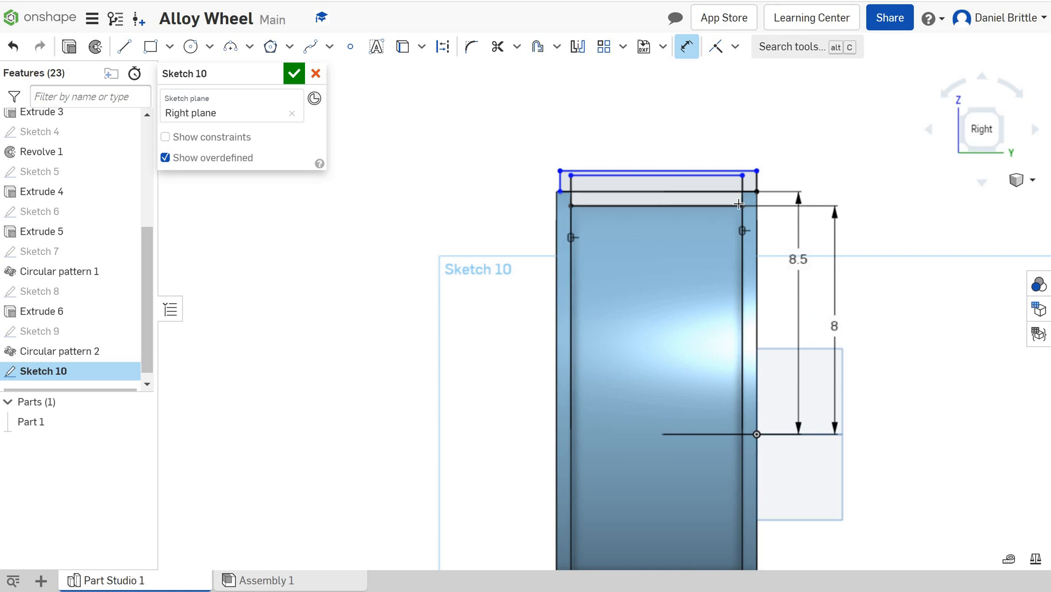
Dimension the wider rectangle's height at 0.7 in
scroll(738, 204, "up", 5)
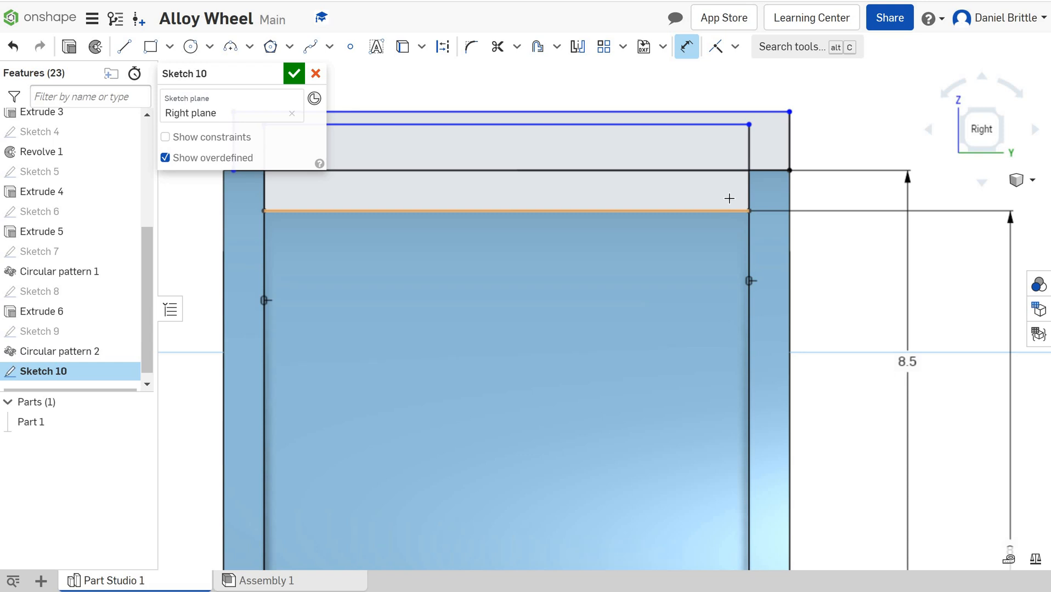
scroll(729, 199, "down", 3)
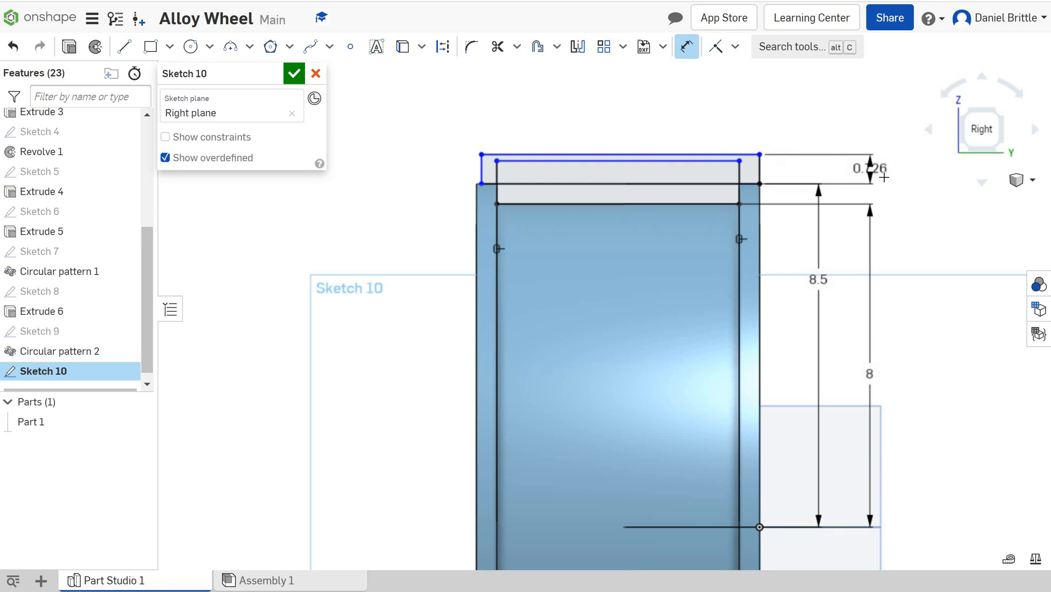
left_click(985, 181)
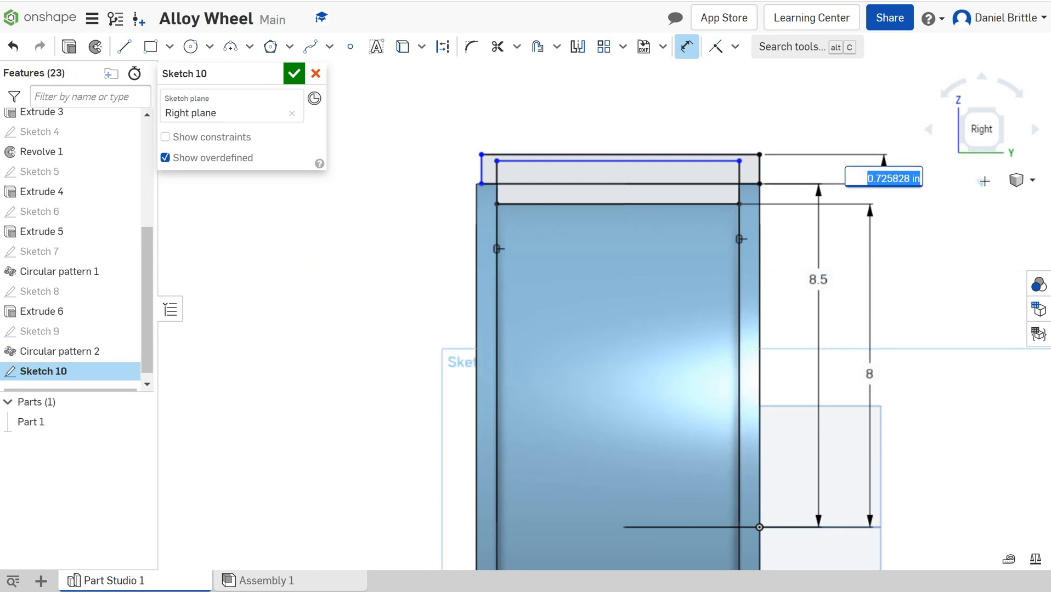
type("0.7")
key("Return")
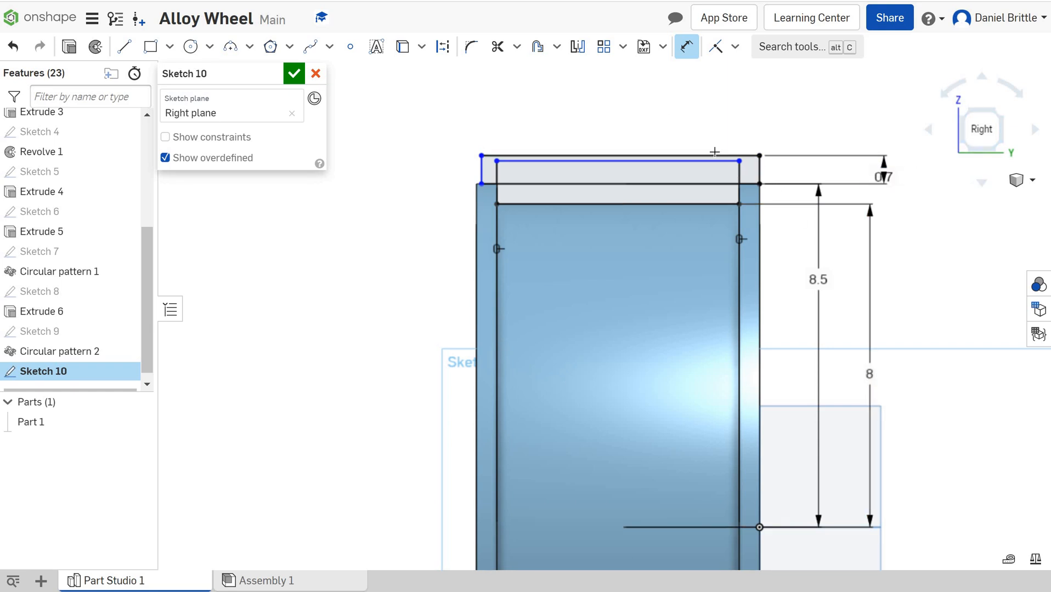
Trim away the parts of the narrower rectangle's side and upper edges that lie inside the wider rectangle
left_click(503, 49)
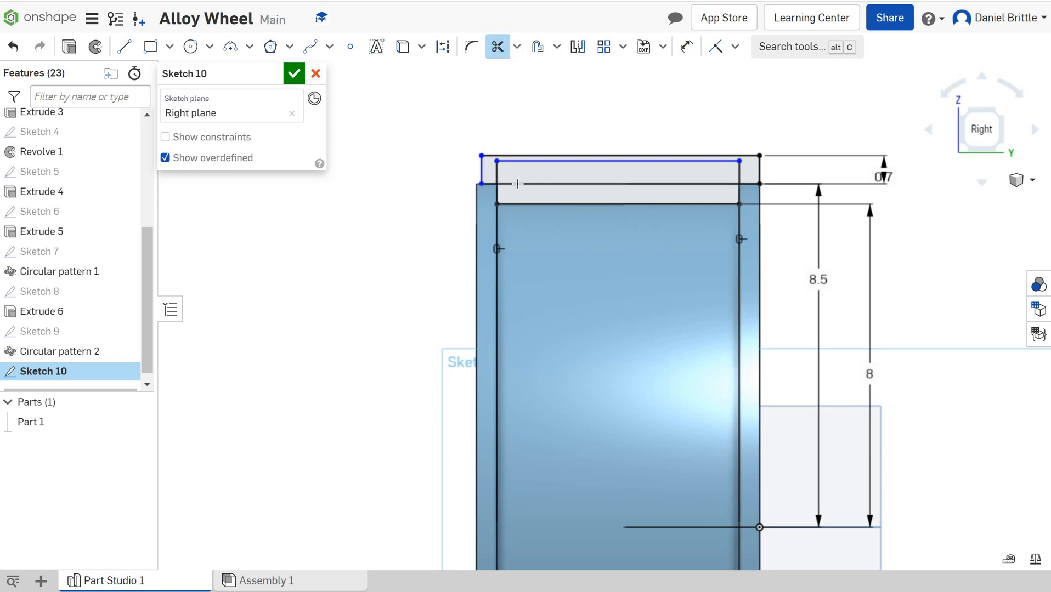
left_click(497, 173)
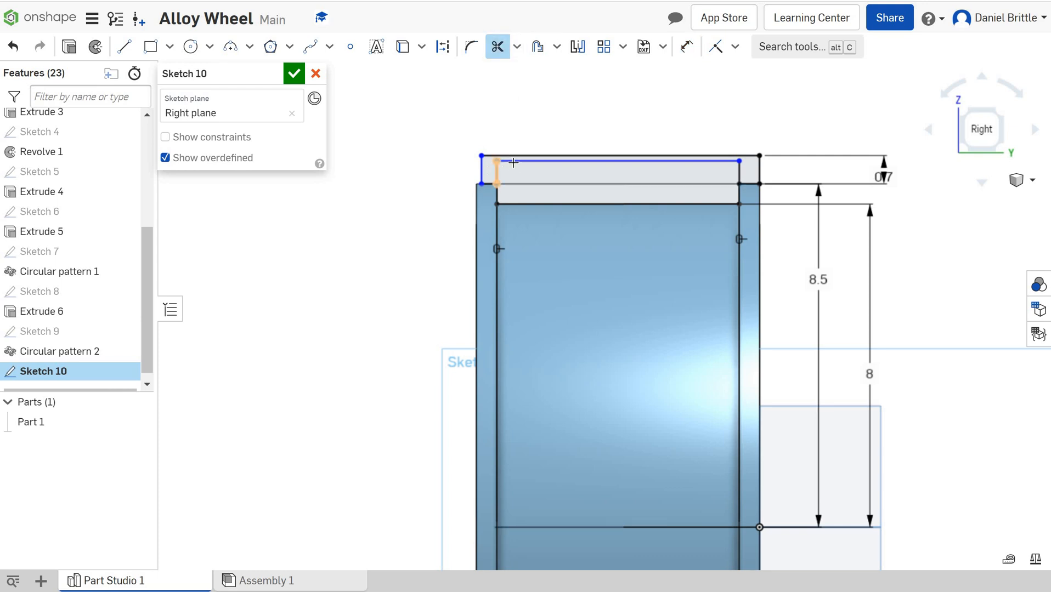
left_click(516, 161)
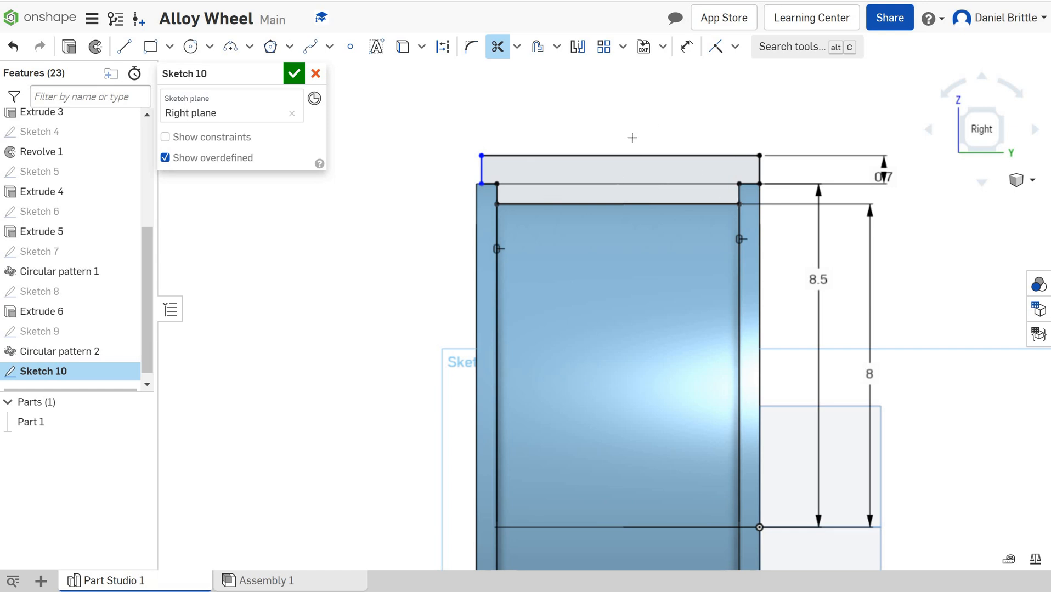
Dimension the wider rectangle's left edge at 0 from the outer face of the left-hand rim flange
left_click(687, 48)
left_click_drag(476, 217, 463, 114)
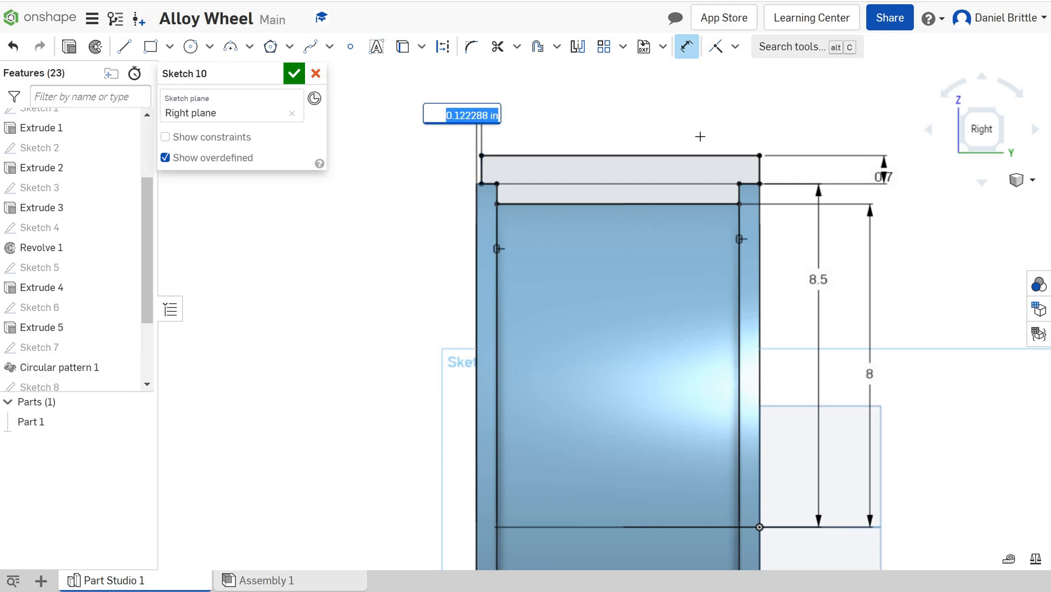
key("Return")
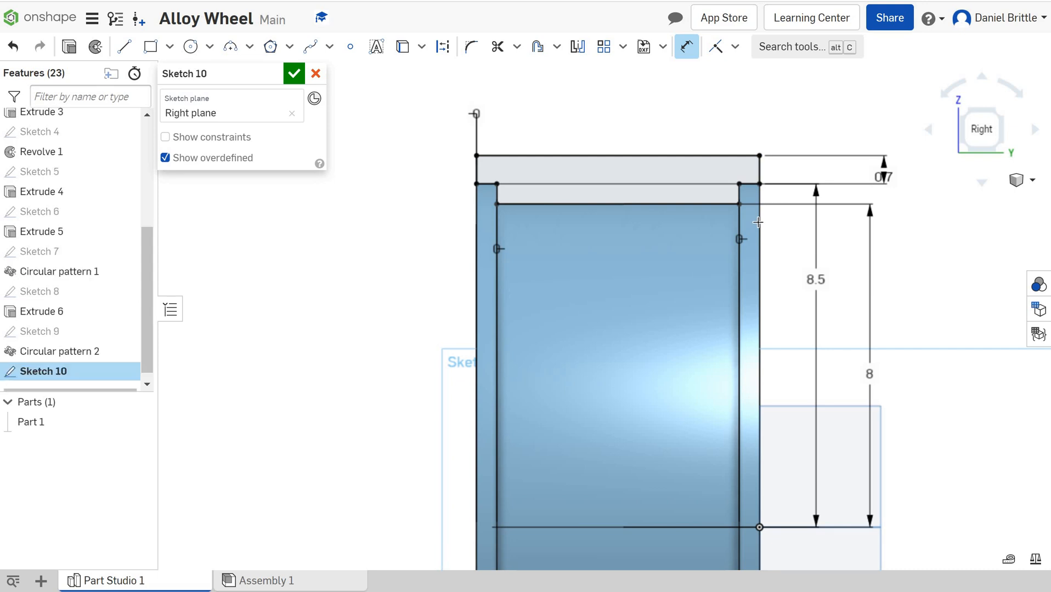
Try a 0 dimension between the wider rectangle's right edge and the right-hand flange's outer face, and delete that dimension
left_click_drag(760, 170, 755, 112)
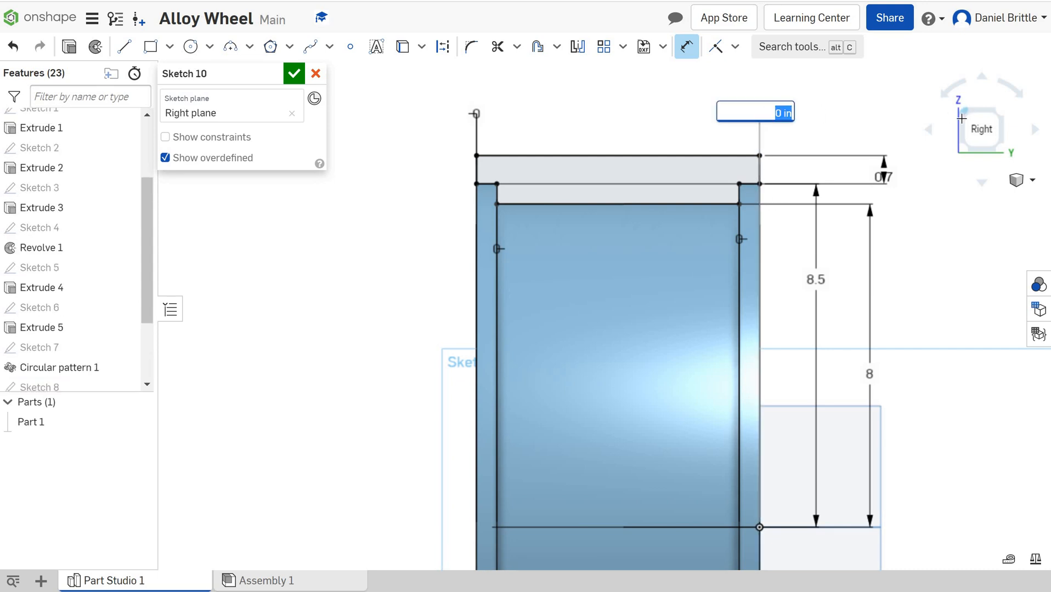
type("0")
key("Return")
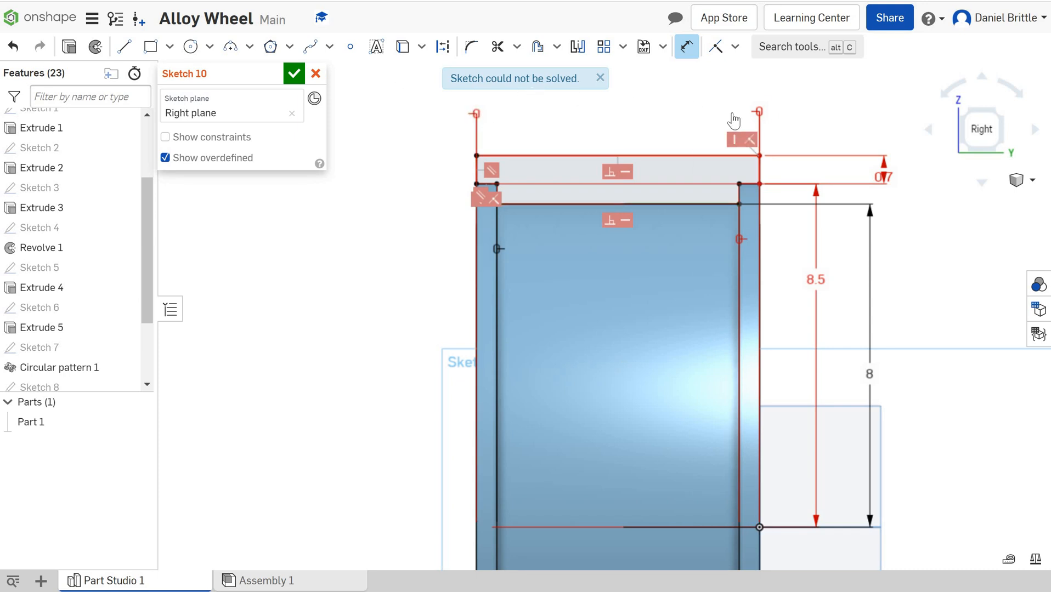
right_click(697, 103)
left_click(747, 110)
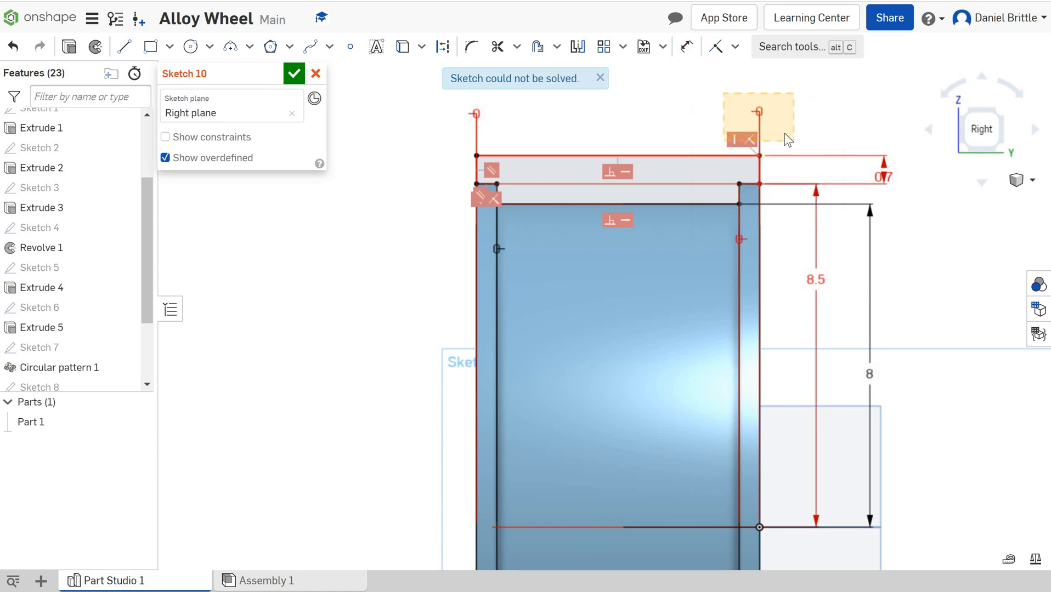
left_click(753, 114)
key("Delete")
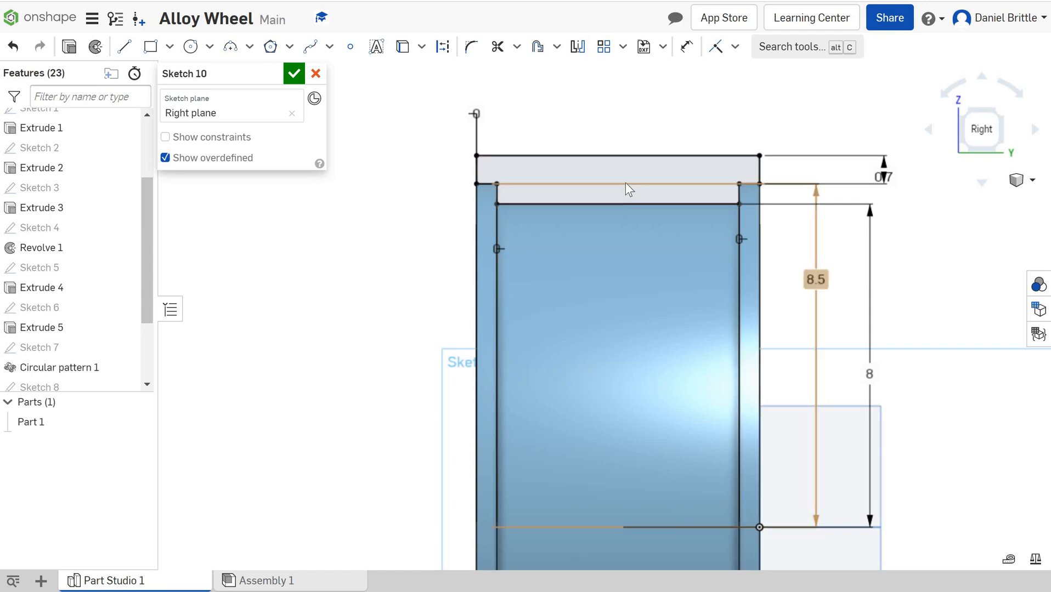
Finish the sketch and examine the profile in 3D against the wheel rim
left_click(294, 74)
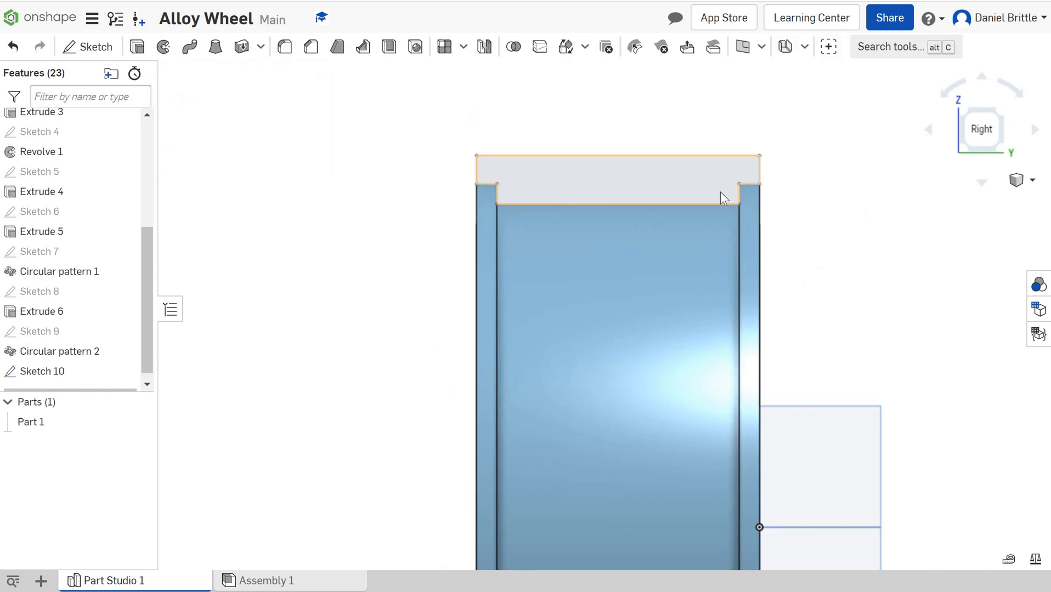
right_click_drag(720, 192, 650, 187)
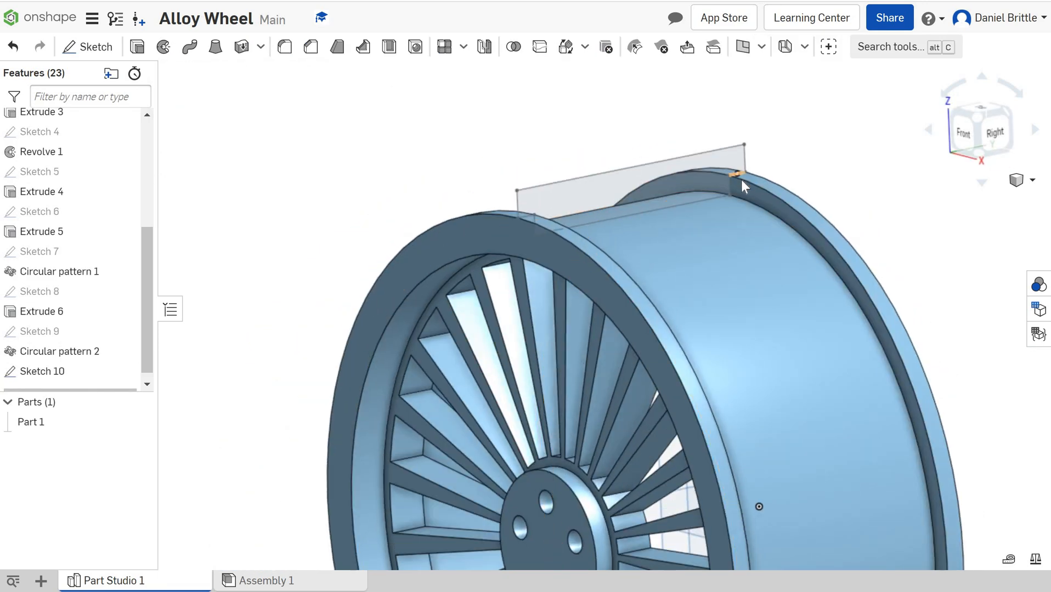
scroll(735, 183, "down", 2)
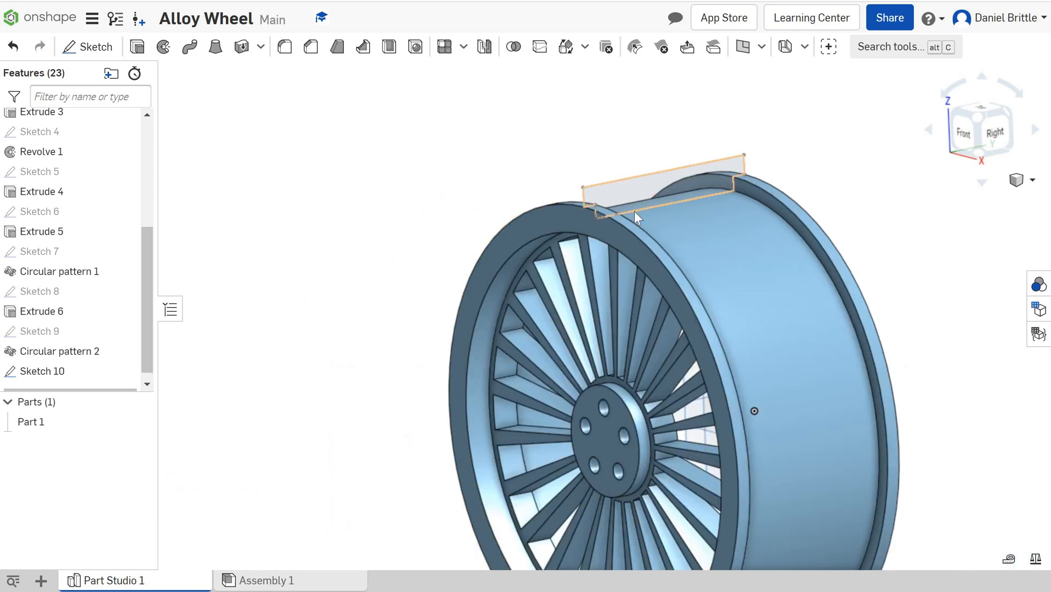
left_click(588, 205)
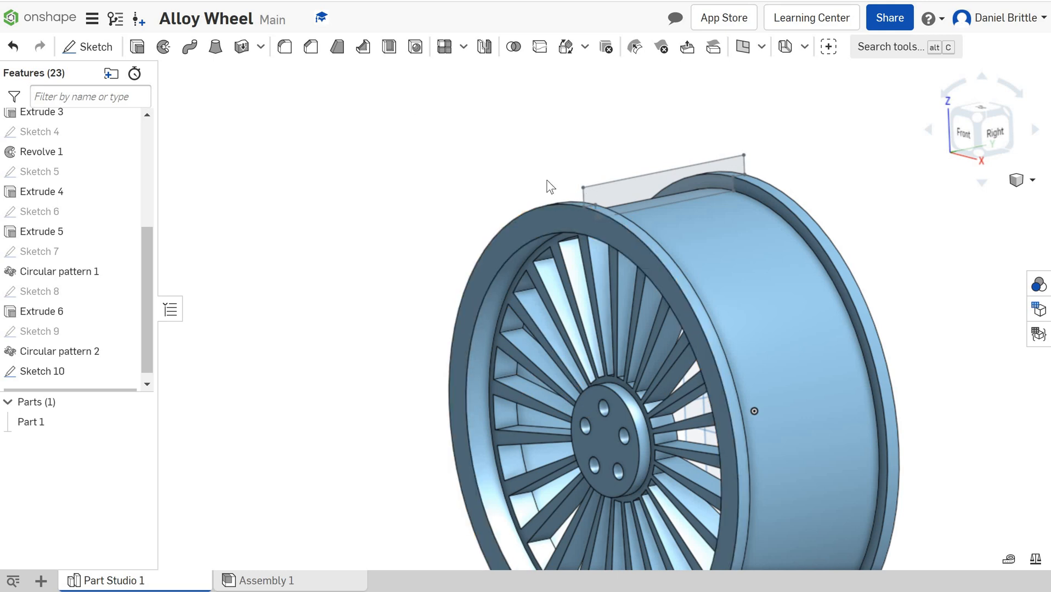
Add a line about 15.17 in long along the wheel's centre axis to Sketch 10 and finish the sketch
right_click(61, 372)
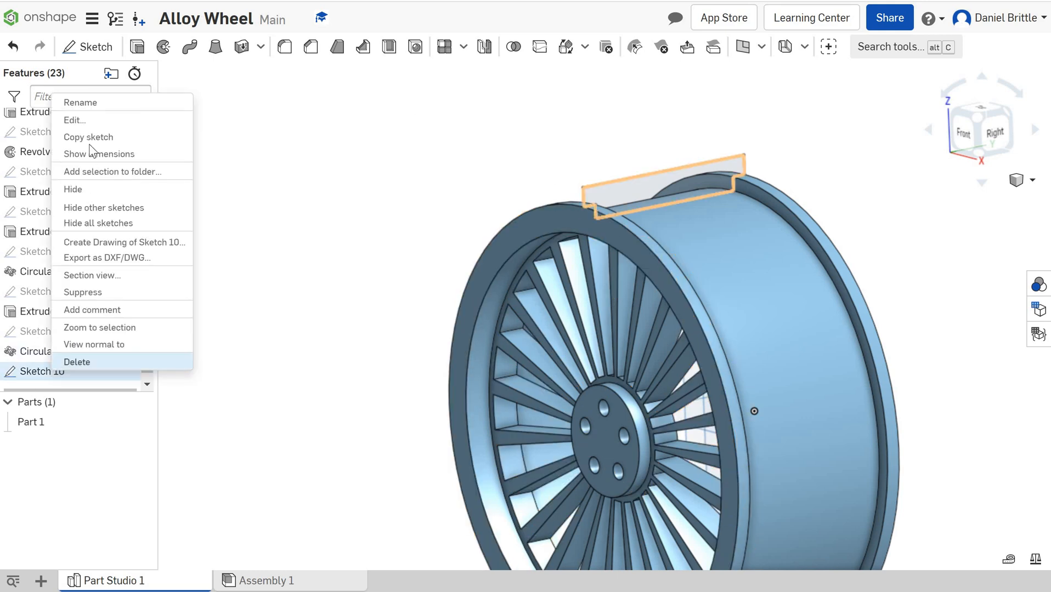
left_click(84, 120)
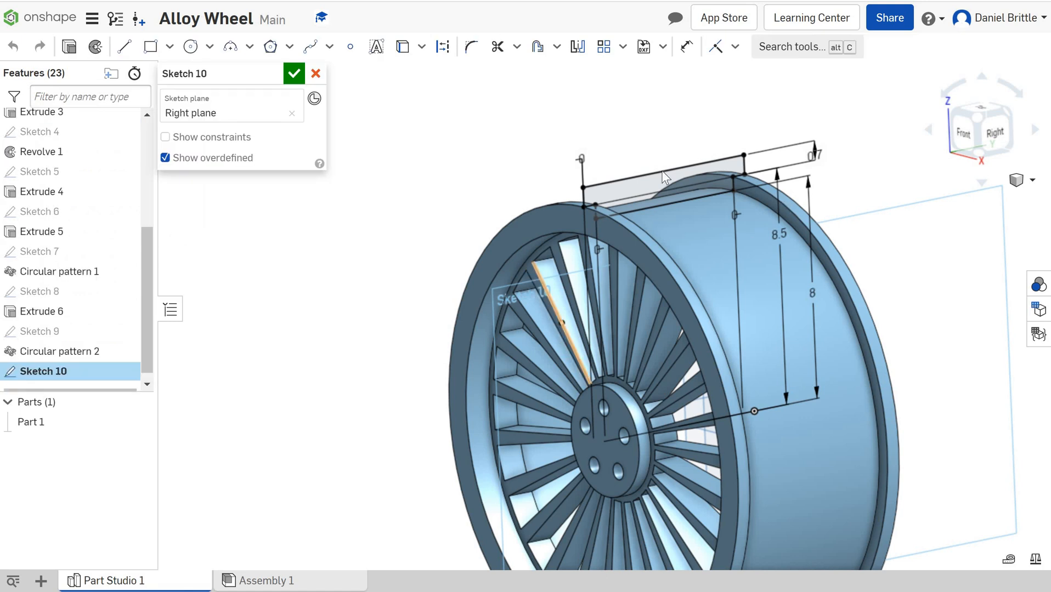
left_click(124, 47)
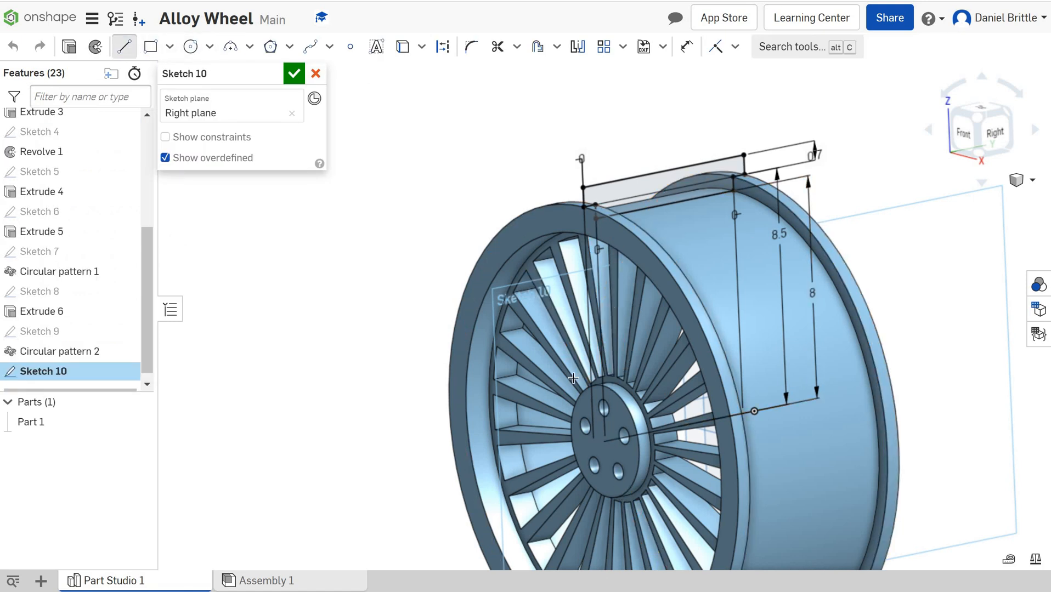
left_click(754, 412)
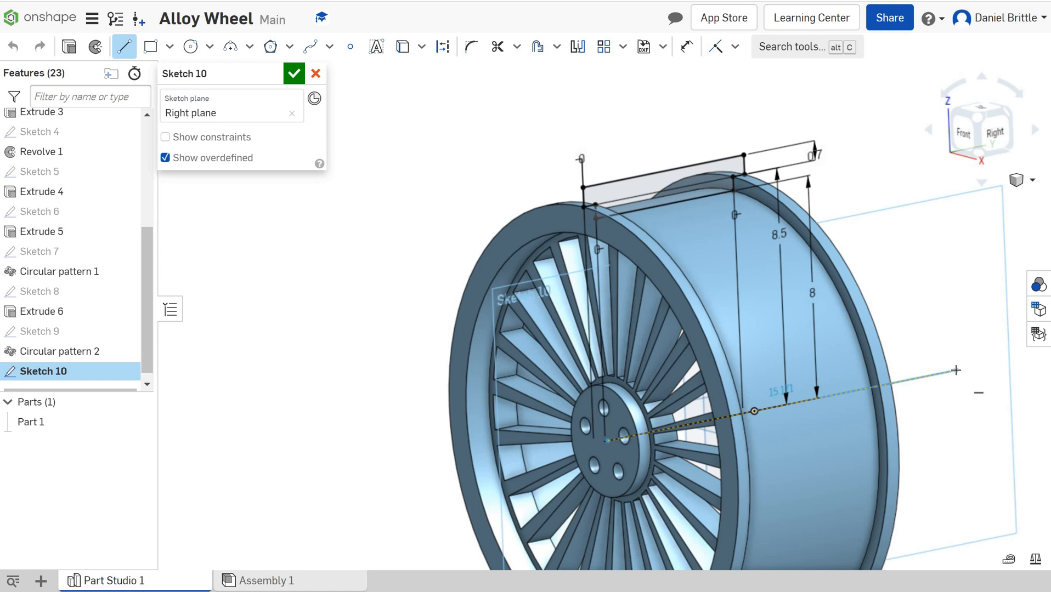
left_click(956, 371)
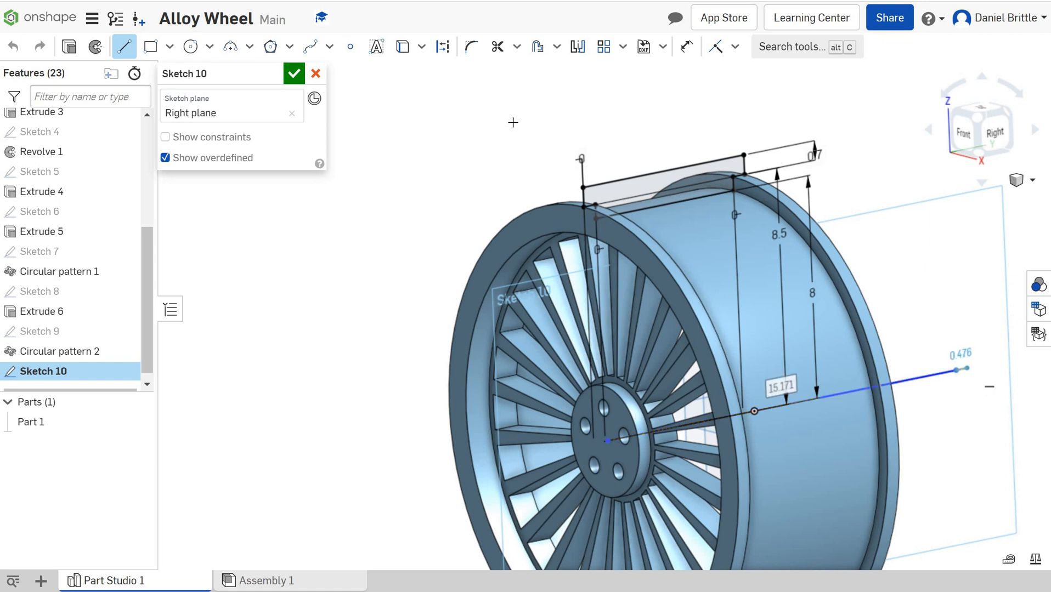
left_click(293, 74)
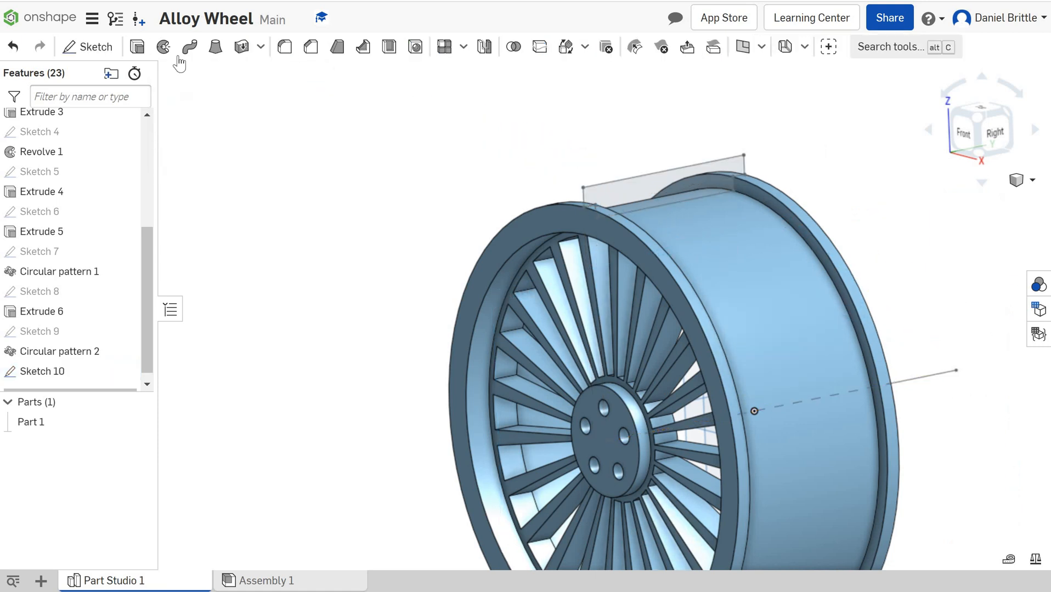
Revolve the rim profile a full turn about the centre-axis line as a new solid part
left_click(163, 47)
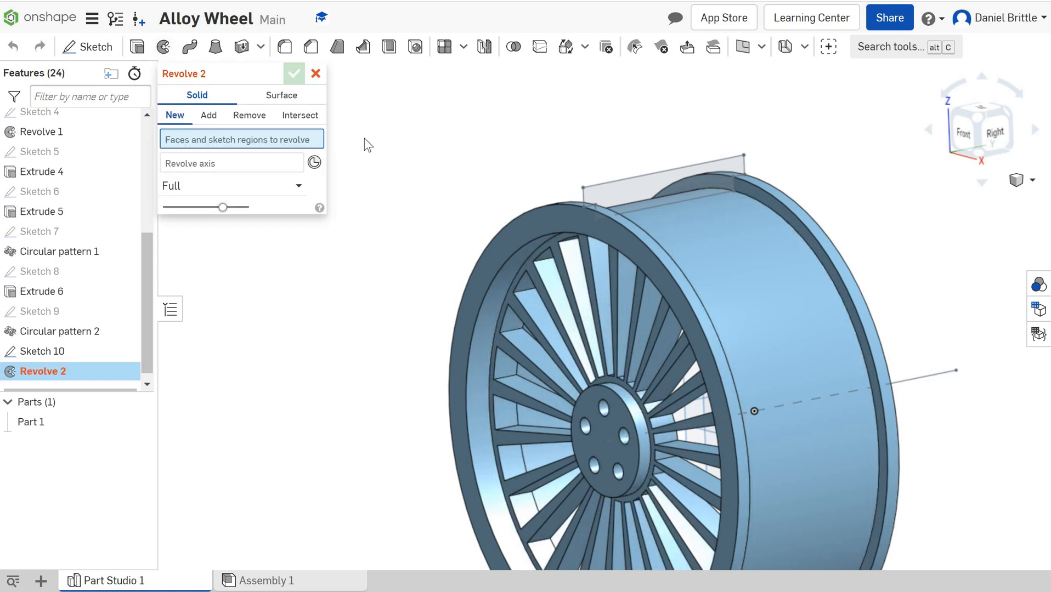
left_click(663, 180)
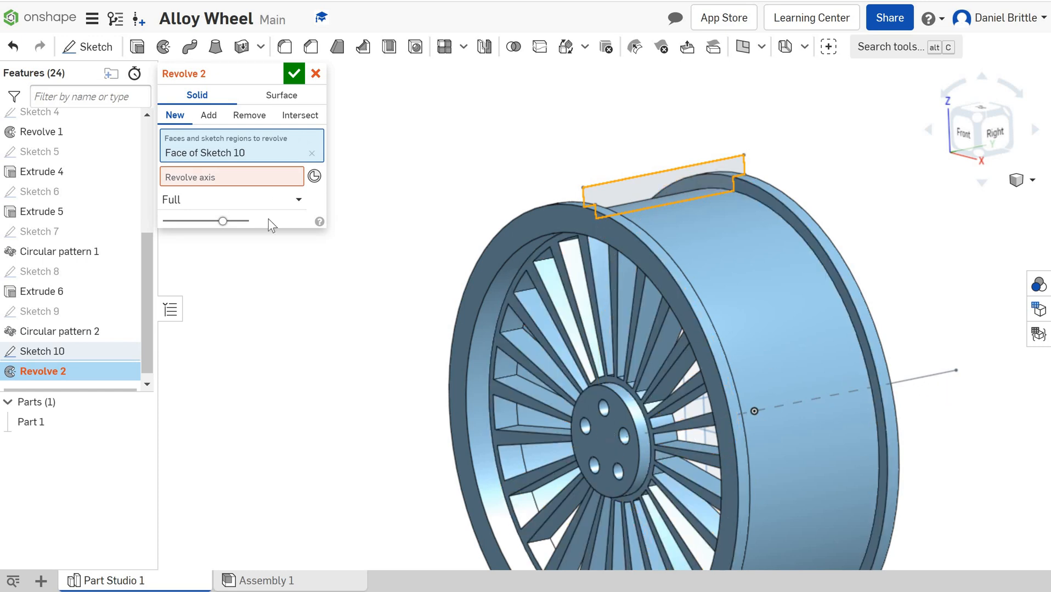
left_click(919, 379)
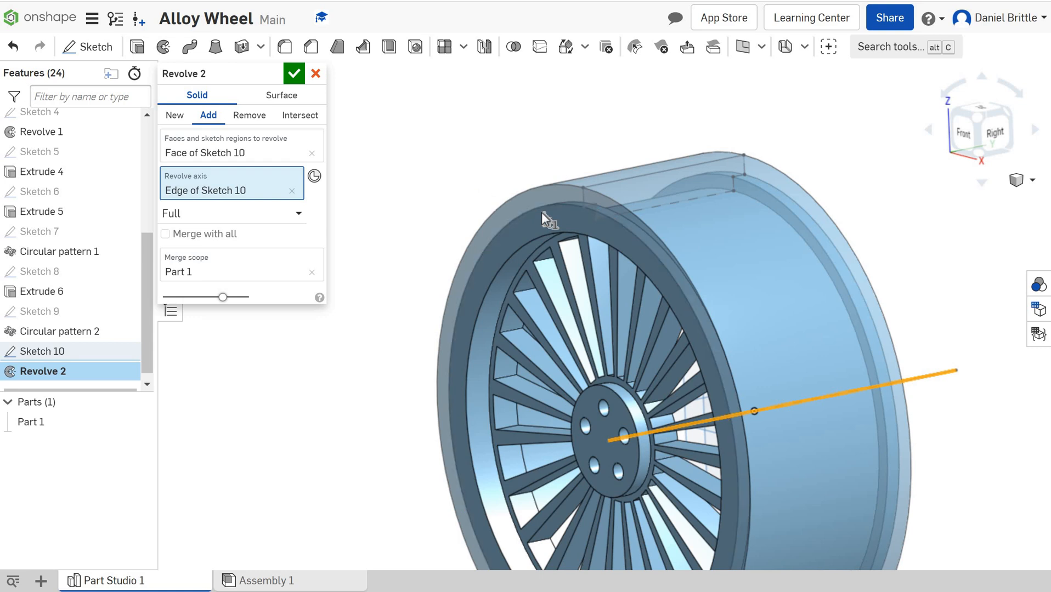
left_click(173, 116)
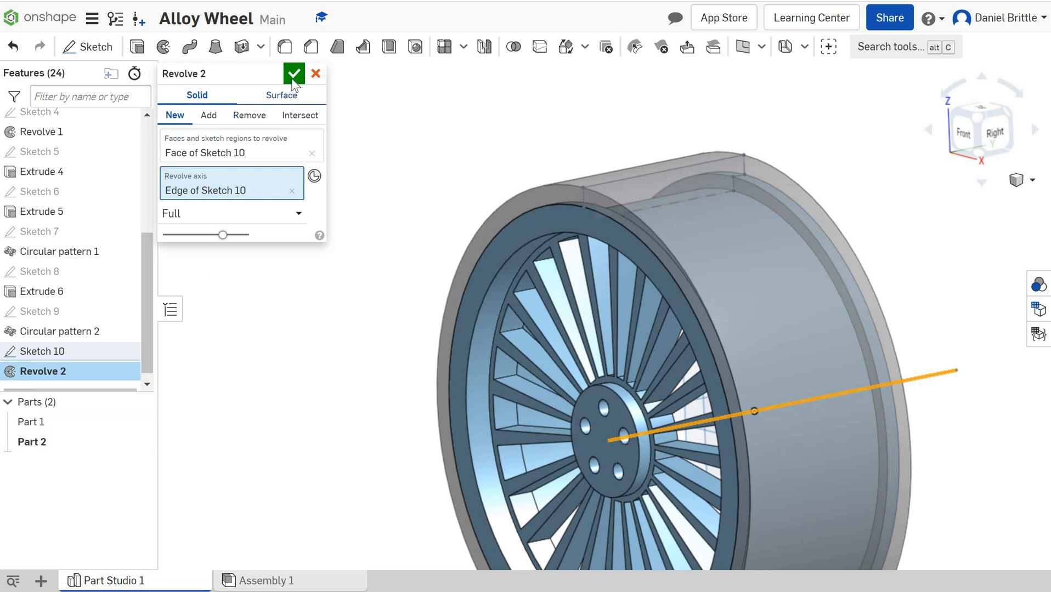
left_click(315, 74)
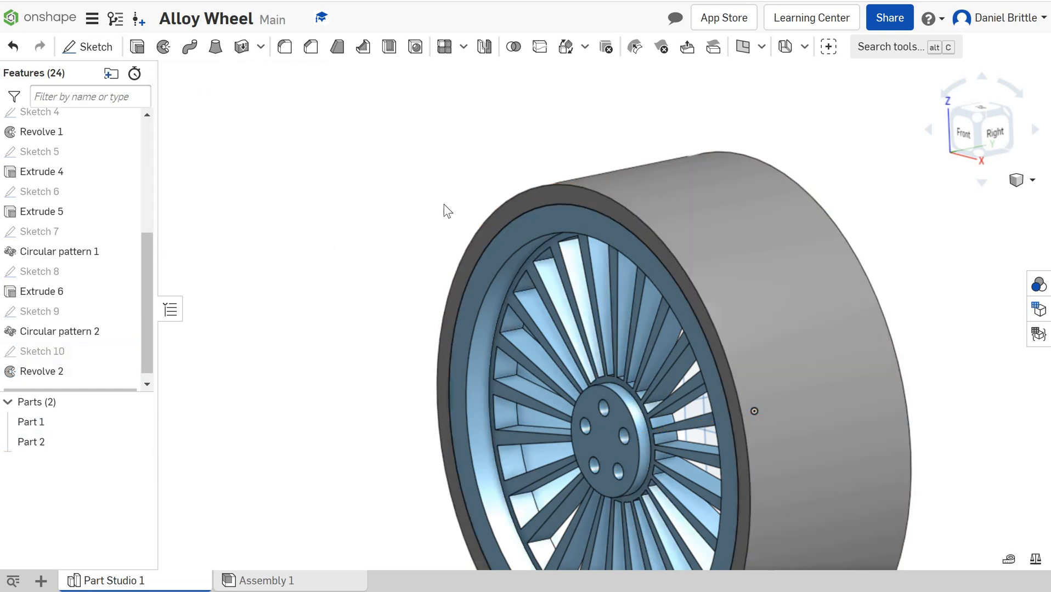
Reopen Sketch 10 and draw two rectangles across the profile's upper edge, about 0.75 × 0.61 in on the left and 0.59 × 0.61 in on the right
key("f")
right_click_drag(500, 235, 585, 282)
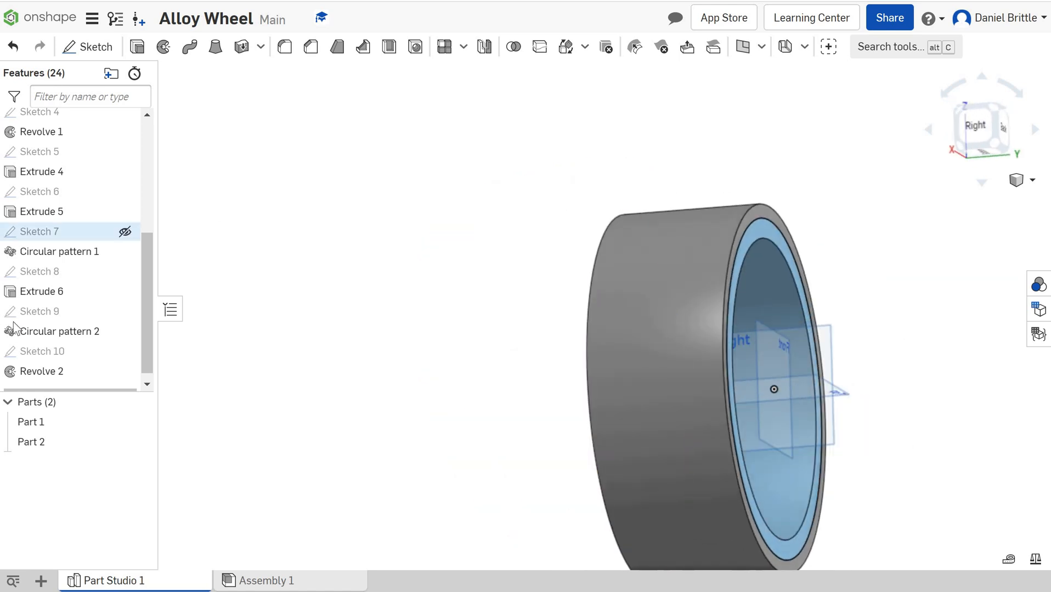
right_click(34, 352)
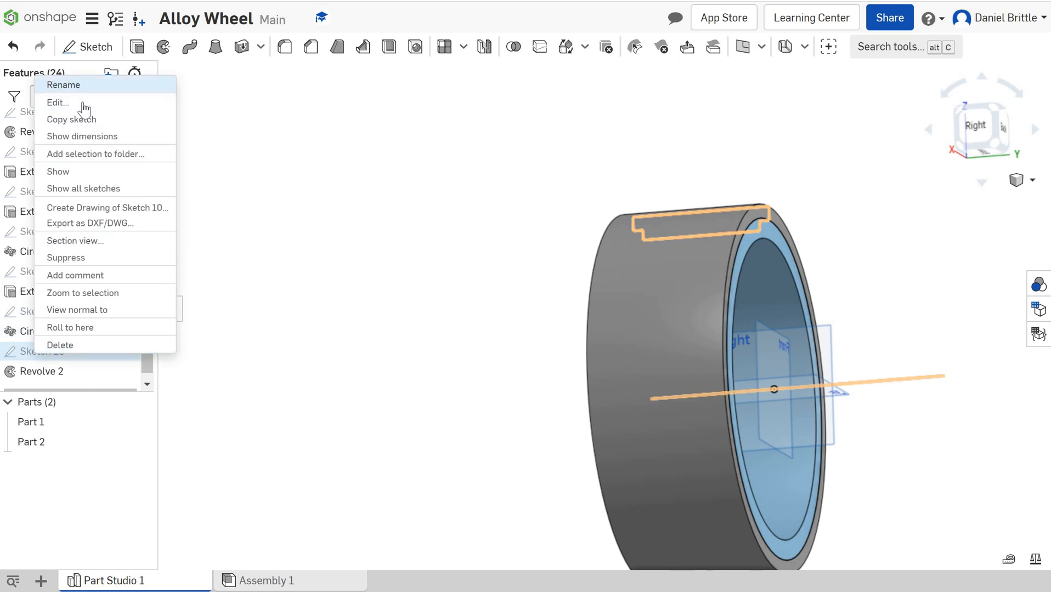
left_click(977, 129)
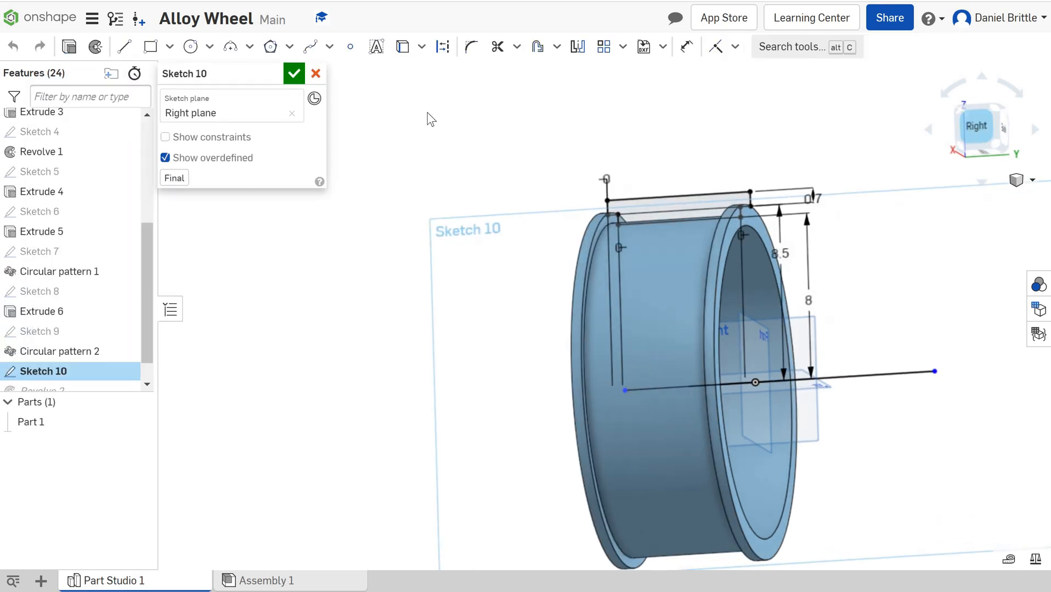
scroll(756, 167, "up", 5)
scroll(755, 175, "down", 3)
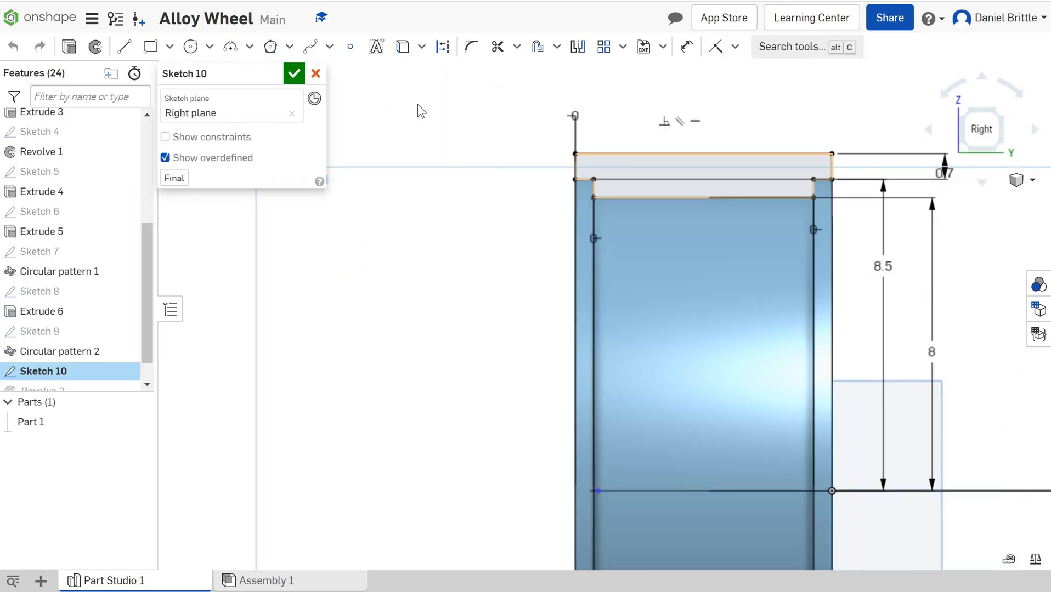
left_click(150, 47)
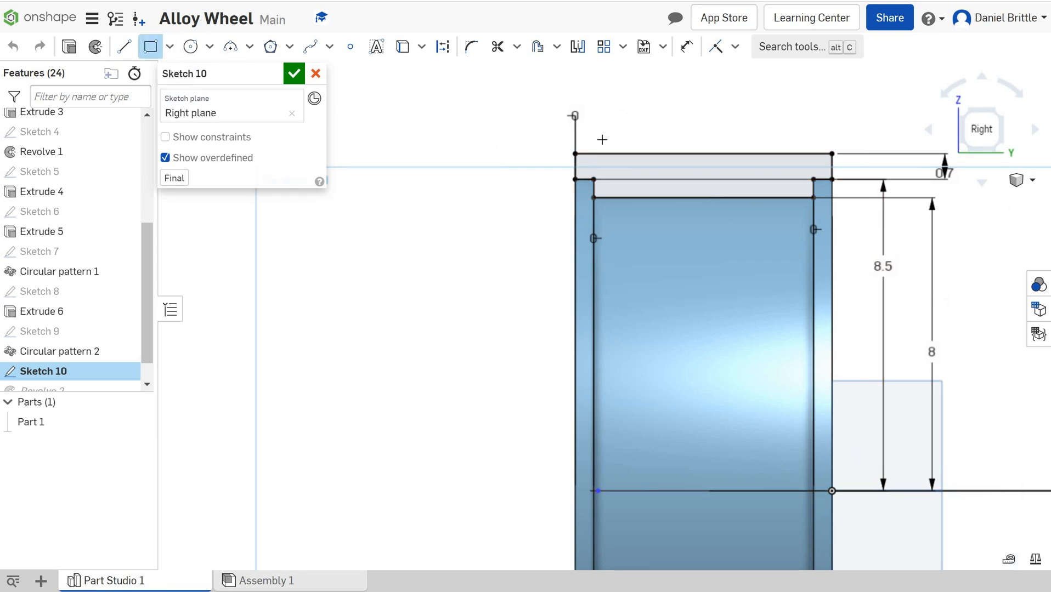
left_click(602, 139)
left_click(630, 161)
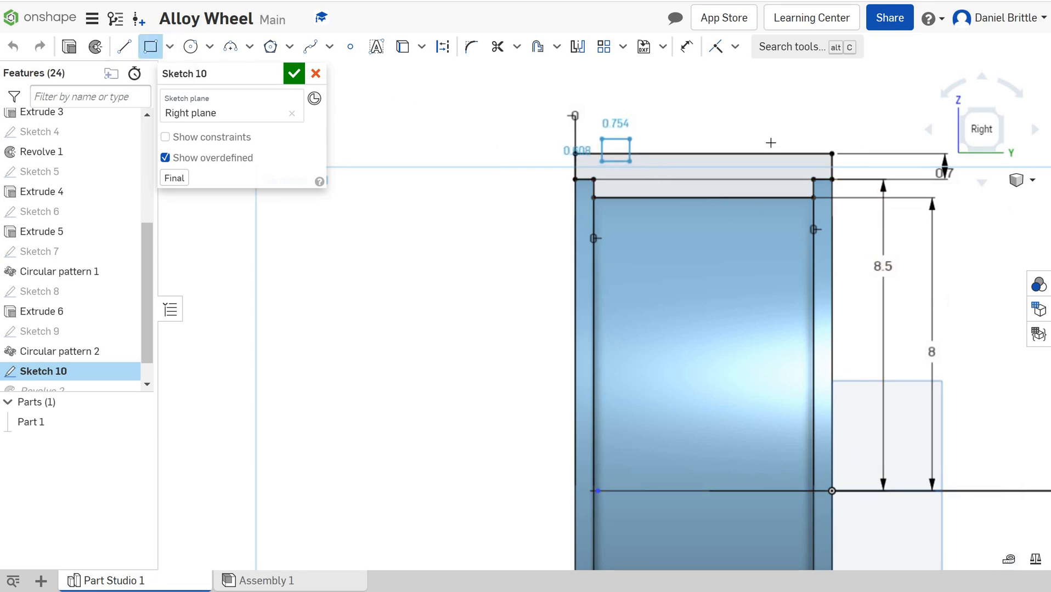
left_click(767, 145)
left_click(789, 166)
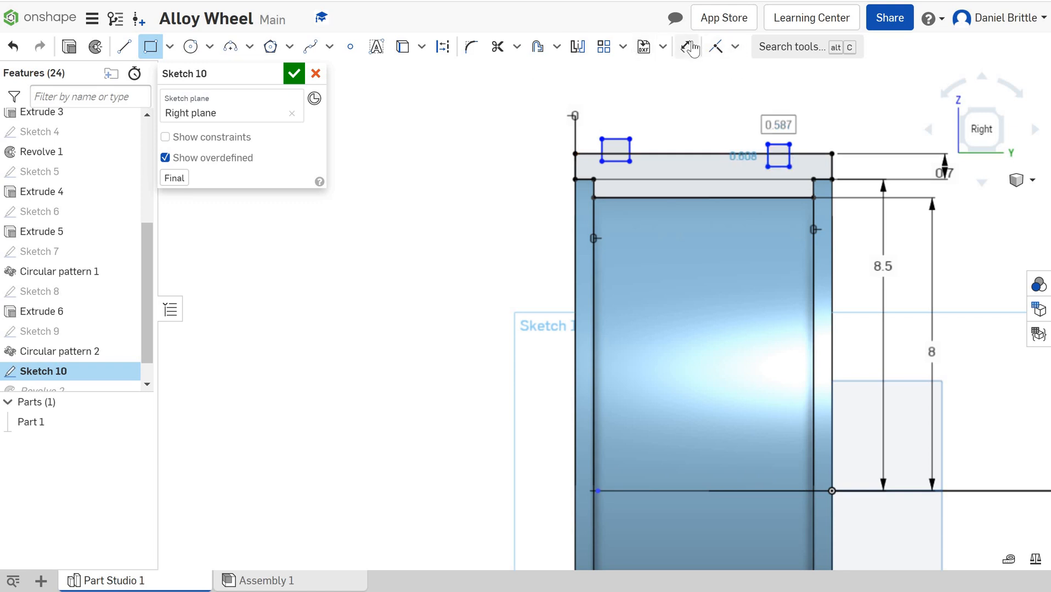
Dimension the left small rectangle's left edge at 1.5 in from the profile's left edge
key("d")
scroll(645, 151, "up", 5)
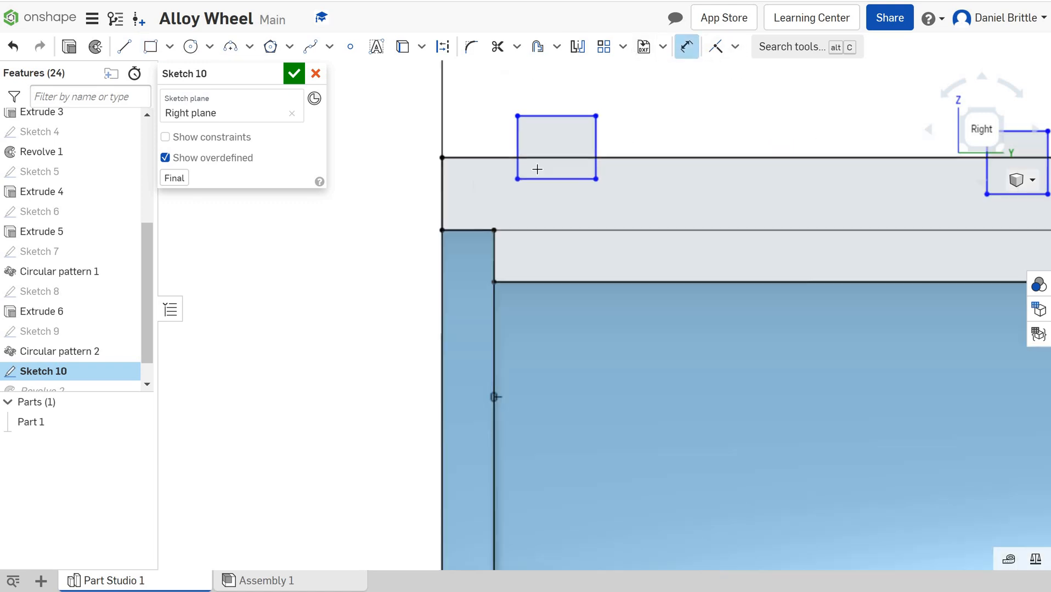
left_click(517, 137)
left_click(443, 167)
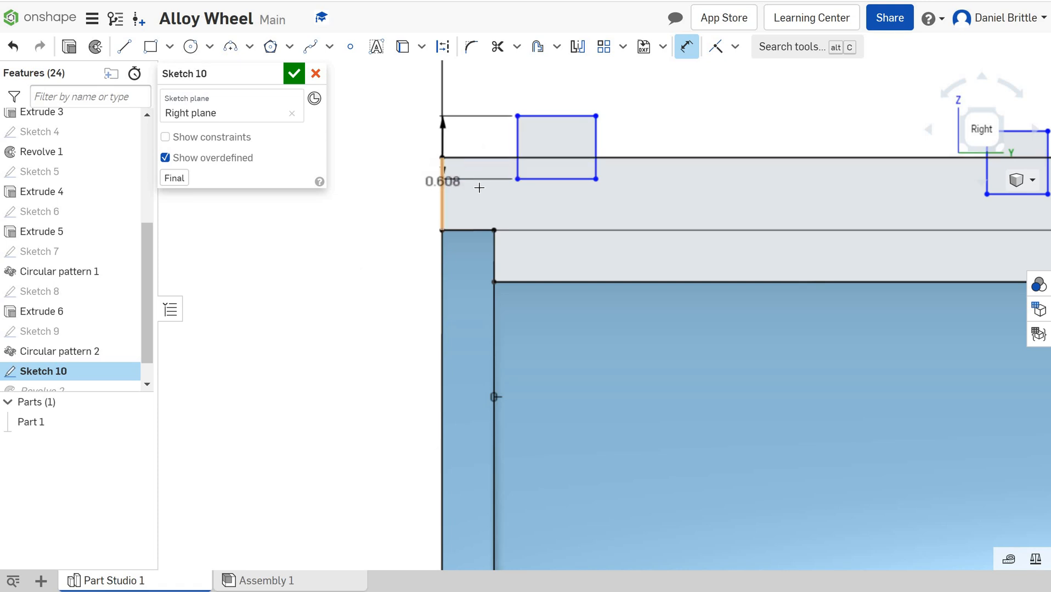
left_click(496, 188)
type("1")
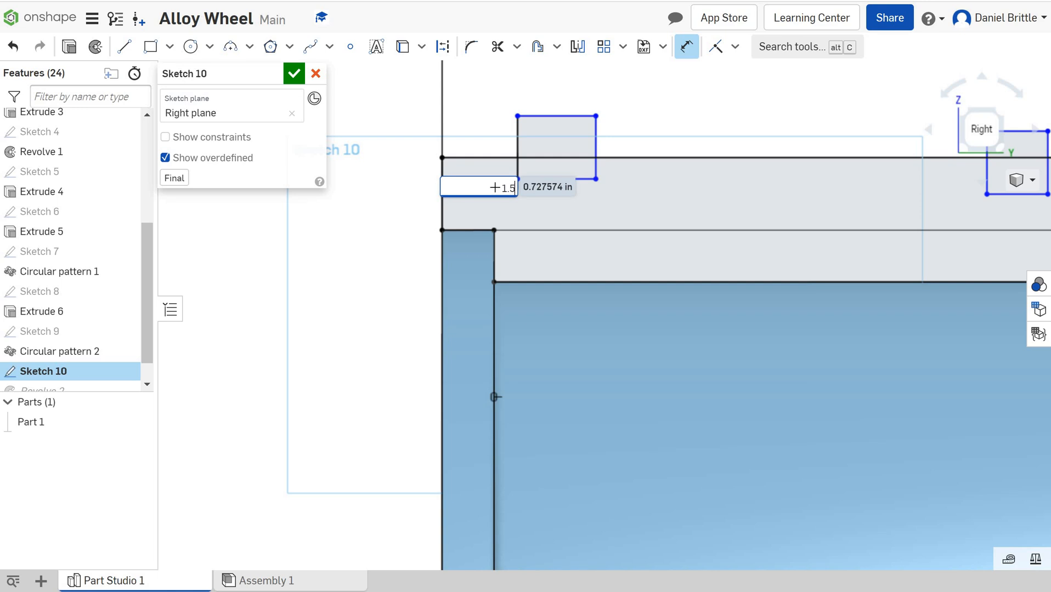
type(".5")
key("Return")
Dimension the width of the left small rectangle at 1 in
left_click(648, 180)
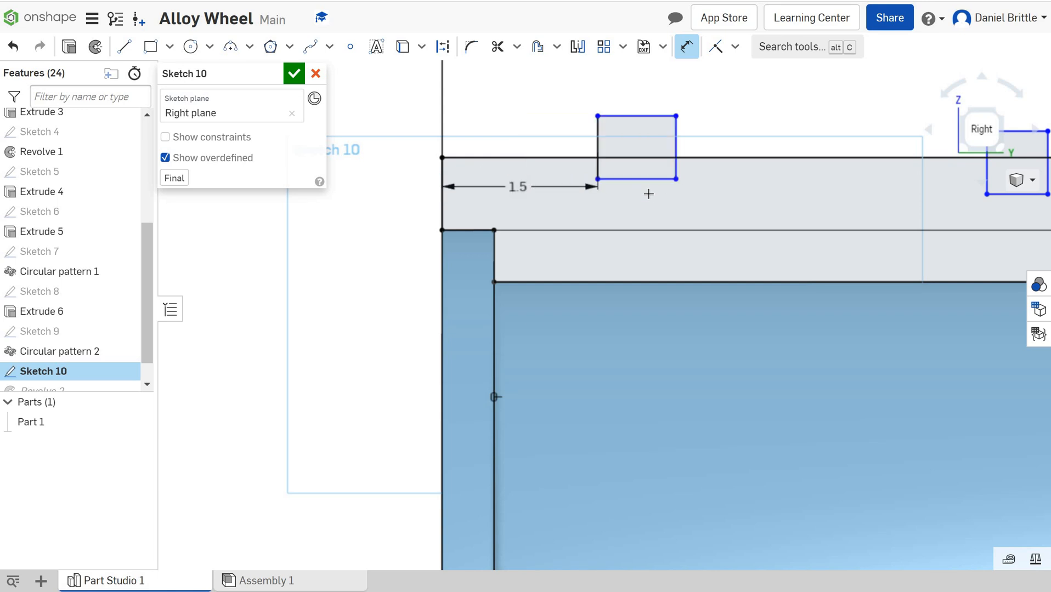
left_click(649, 194)
type("1")
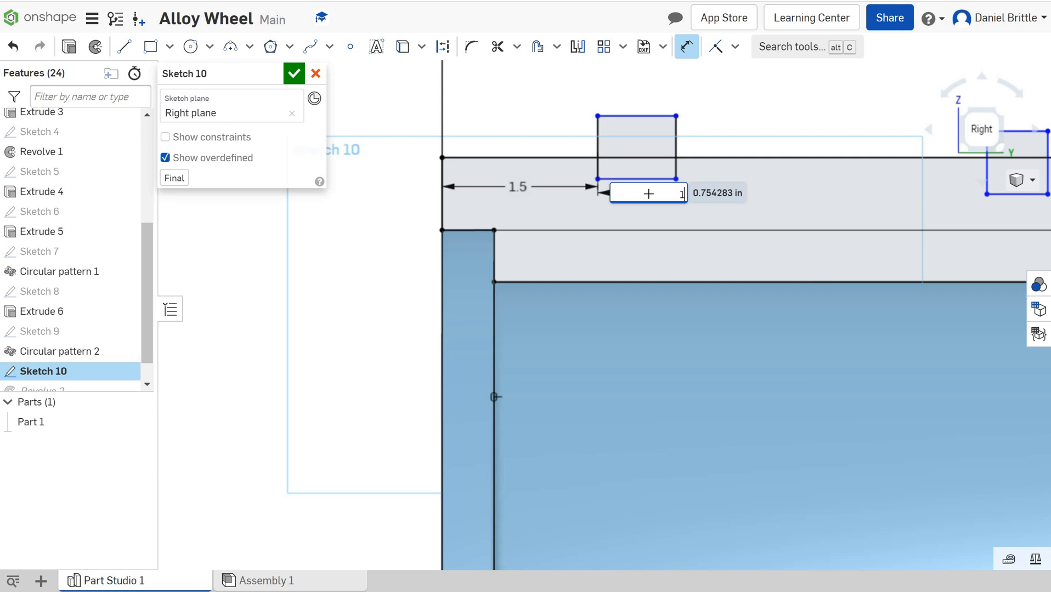
key("Return")
Dimension the right small rectangle's right edge at 1.5 in from the profile's right edge
scroll(856, 242, "down", 3)
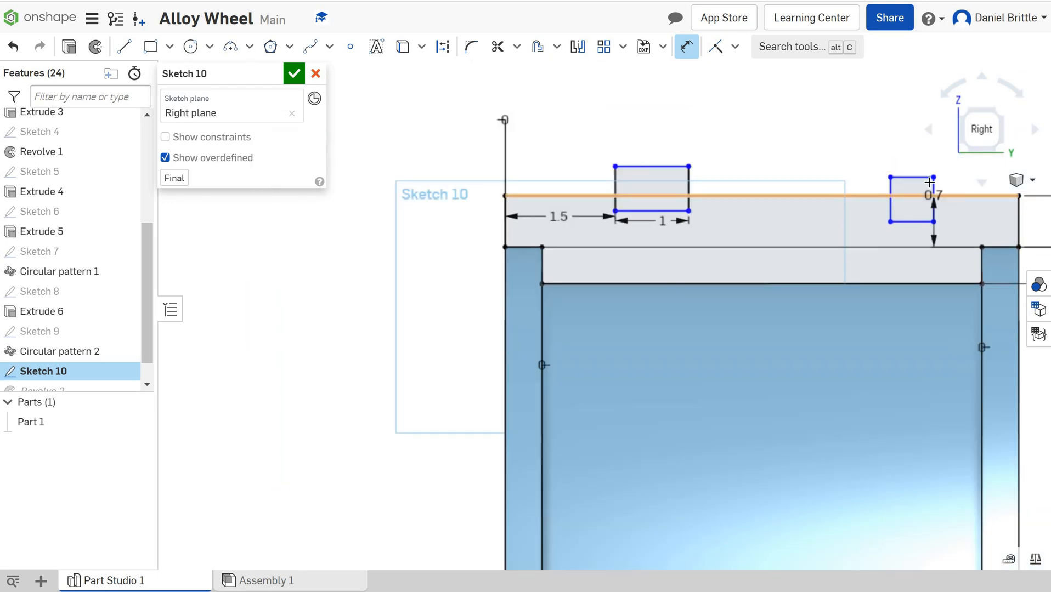
left_click(933, 187)
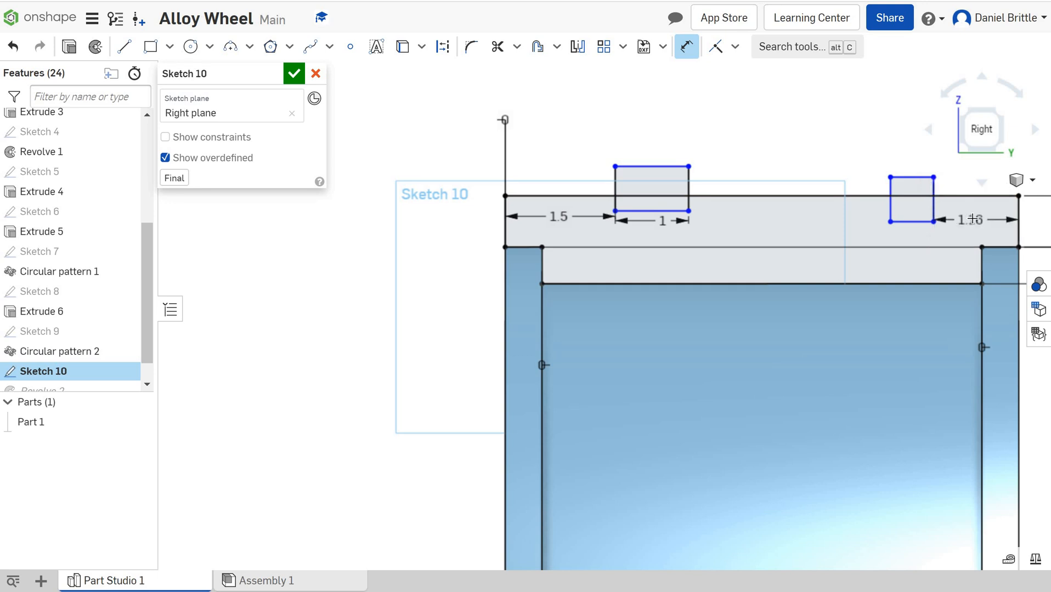
left_click(972, 219)
type("1")
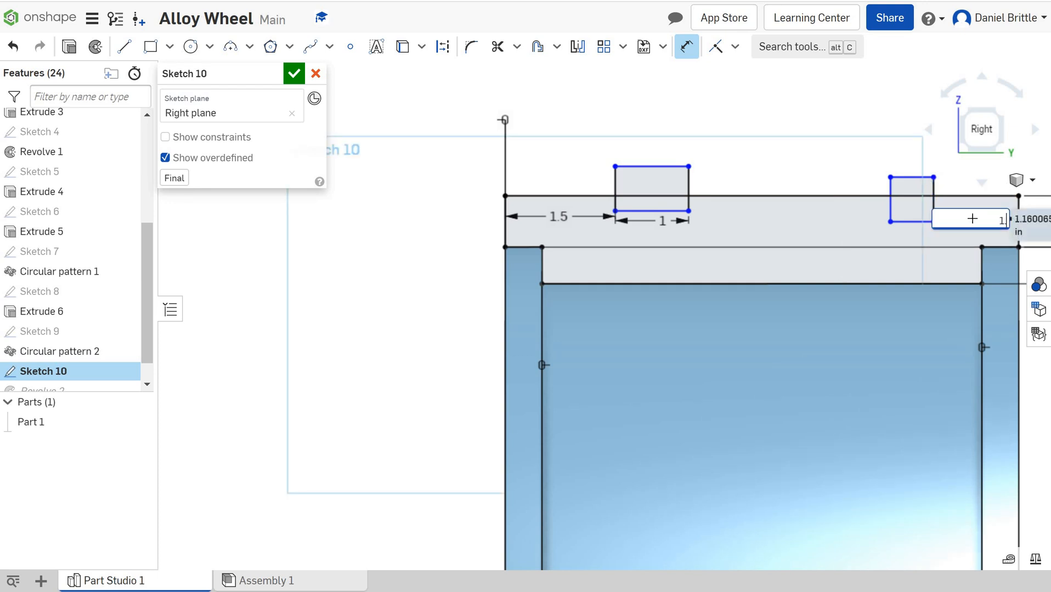
type(".5")
key("Return")
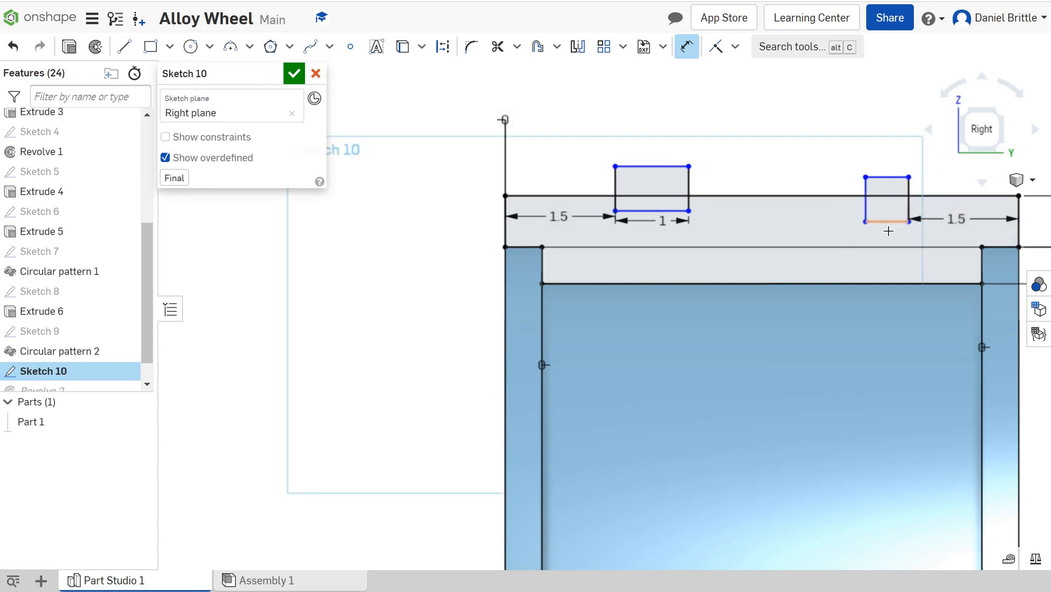
Dimension the width of the right small rectangle at 1 in
left_click(888, 231)
left_click(888, 231)
key("Return")
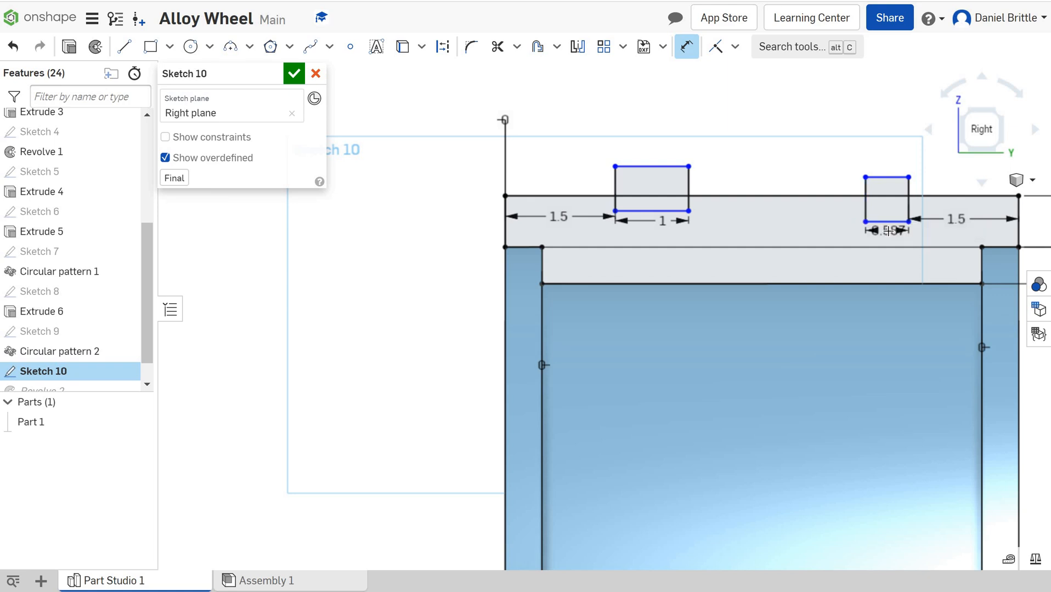
type("1")
key("Return")
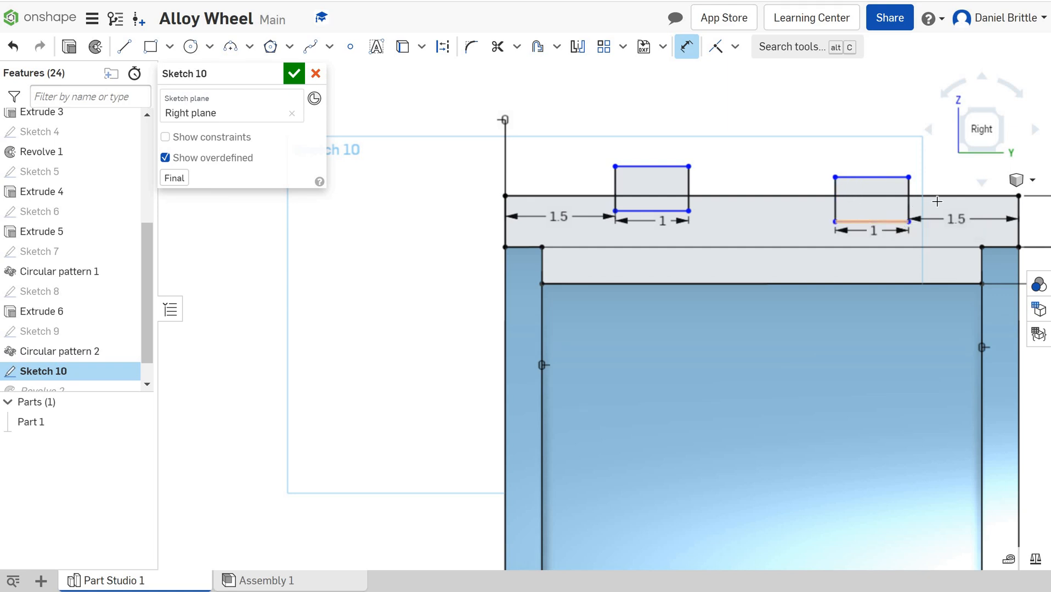
Dimension the lower edges of both small rectangles at 0.2 in below the profile's upper edge
left_click(937, 197)
left_click(940, 206)
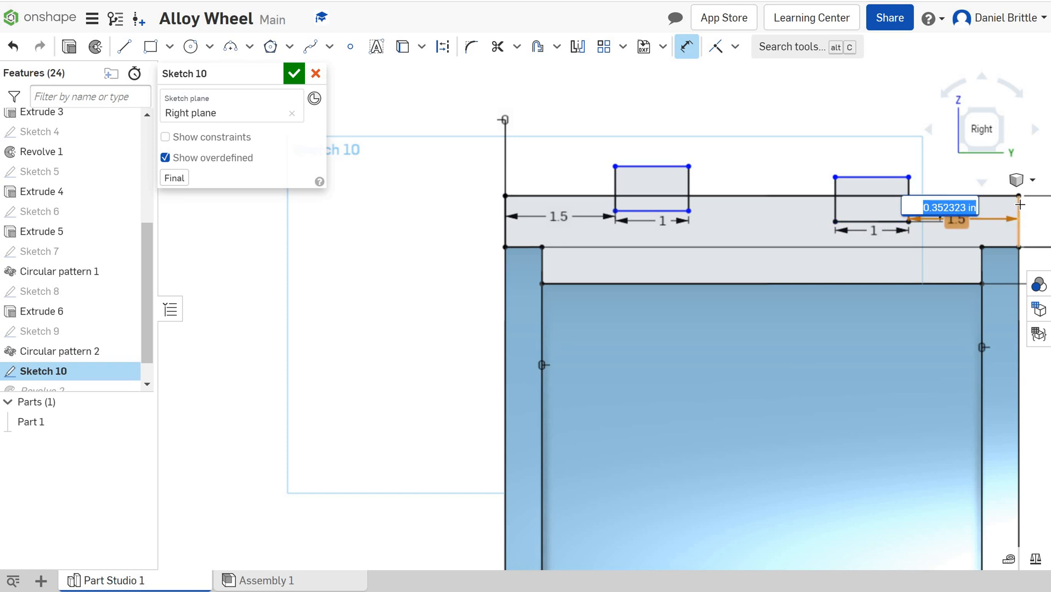
type("0.2")
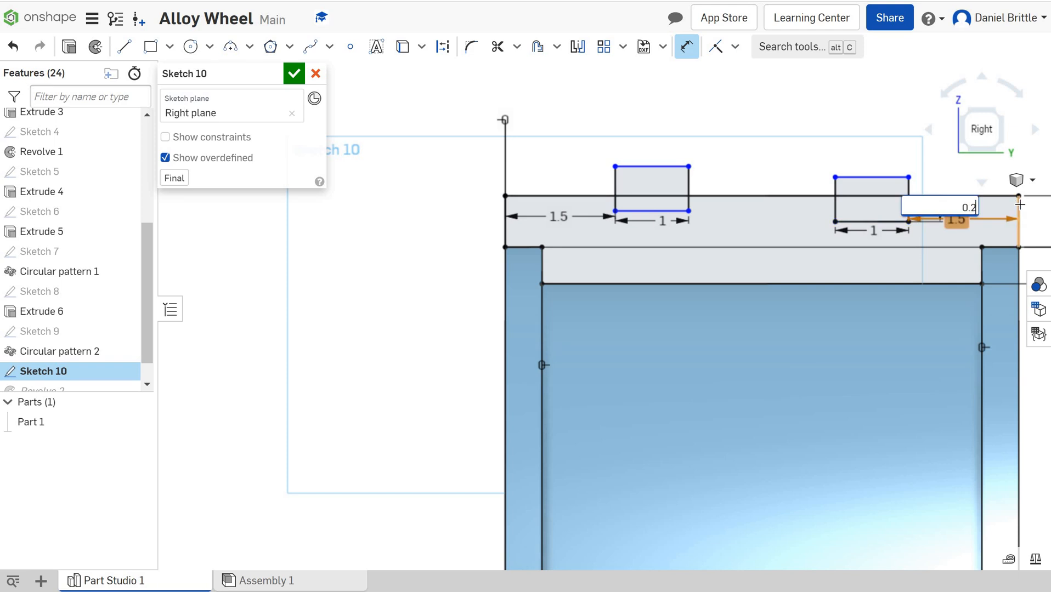
key("Return")
left_click(682, 205)
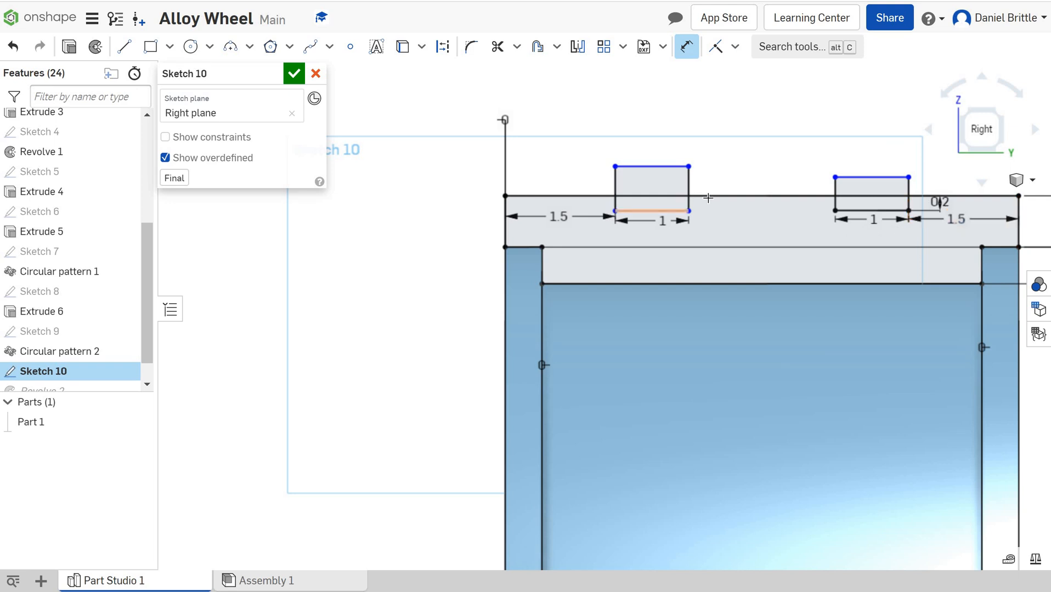
left_click(709, 197)
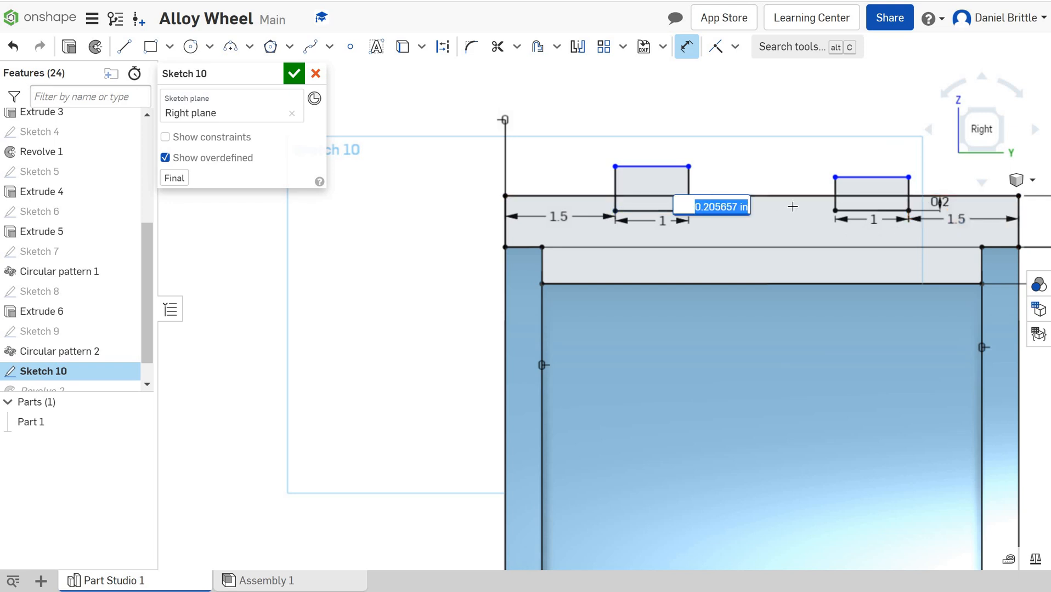
type("0.2")
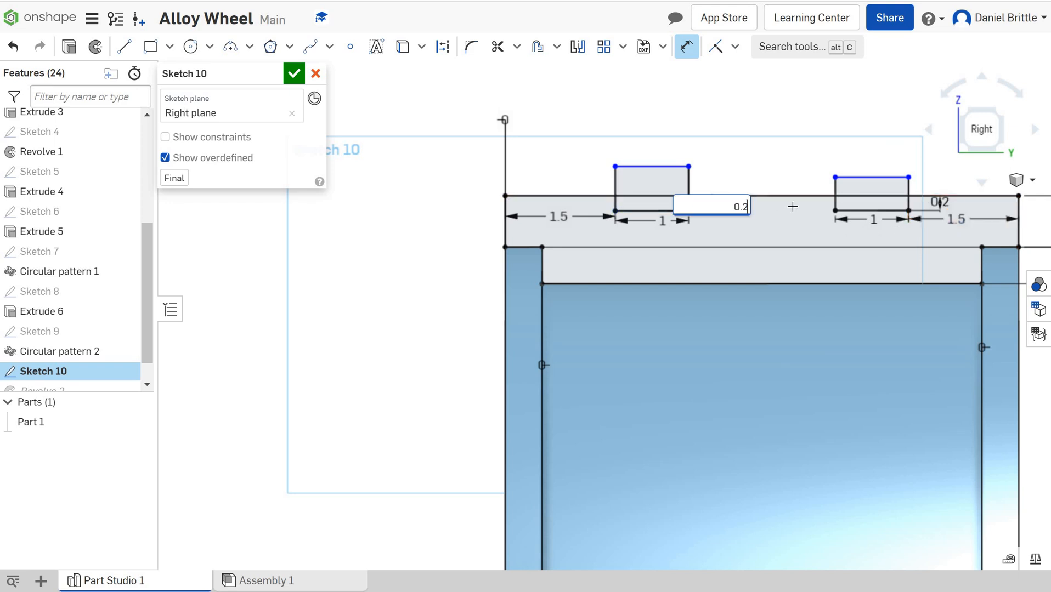
key("Return")
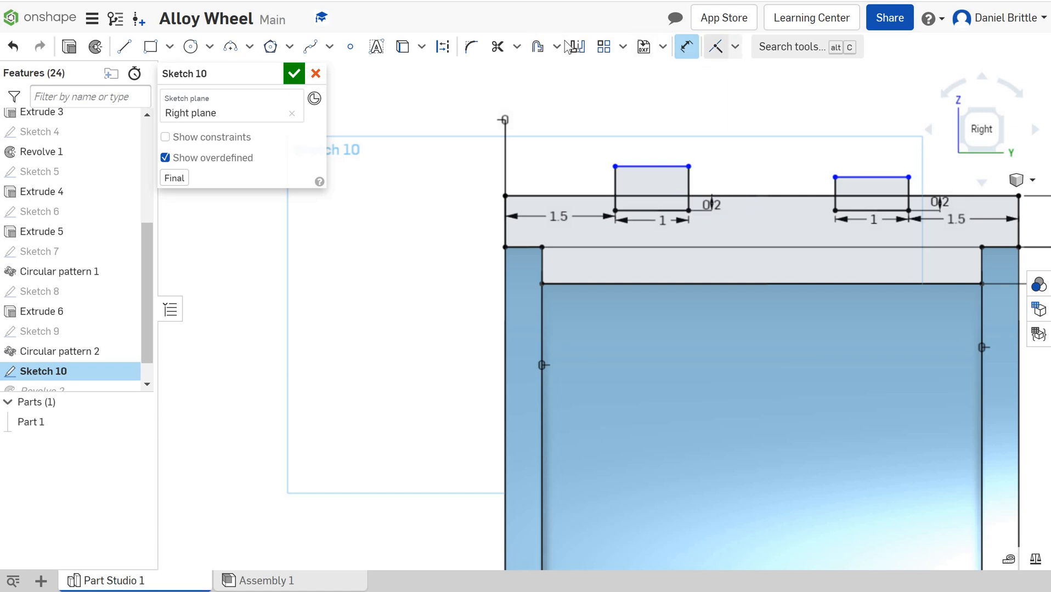
Trim both rectangles and the profile's upper edge into two open grooves and finish Sketch 10
left_click(496, 46)
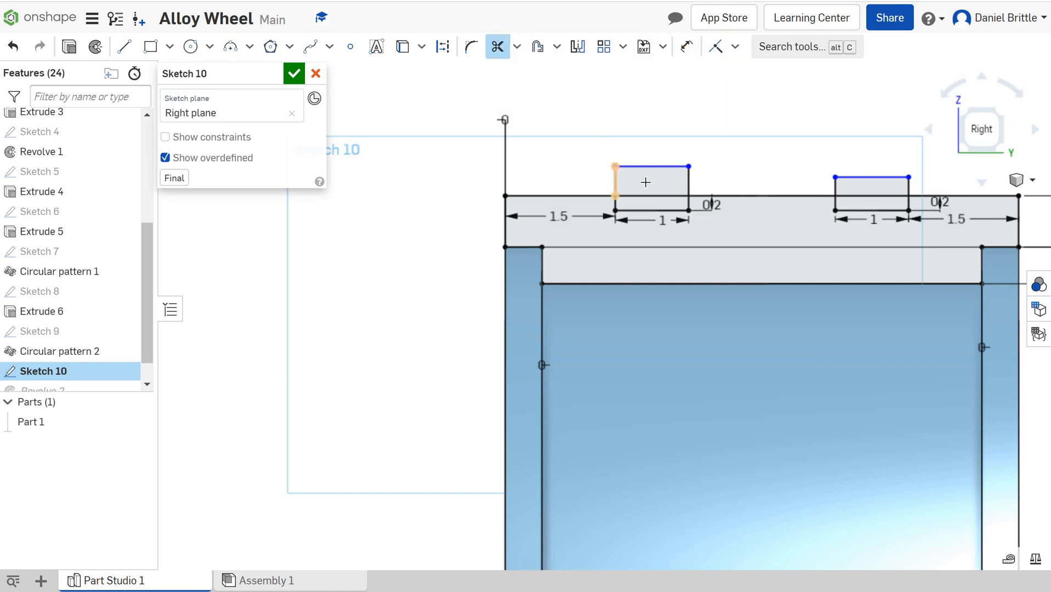
left_click(654, 167)
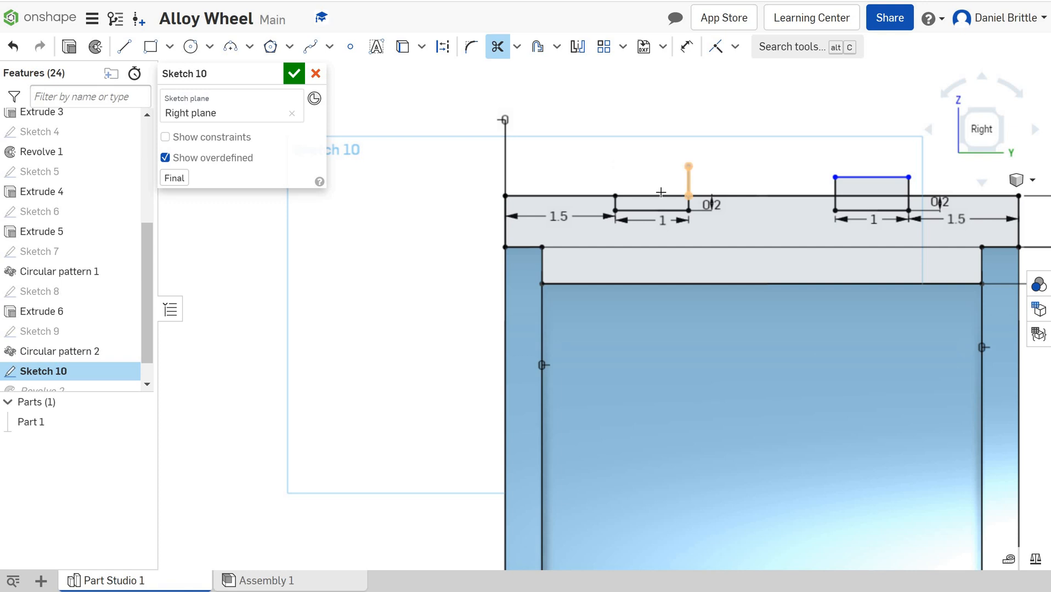
left_click(857, 176)
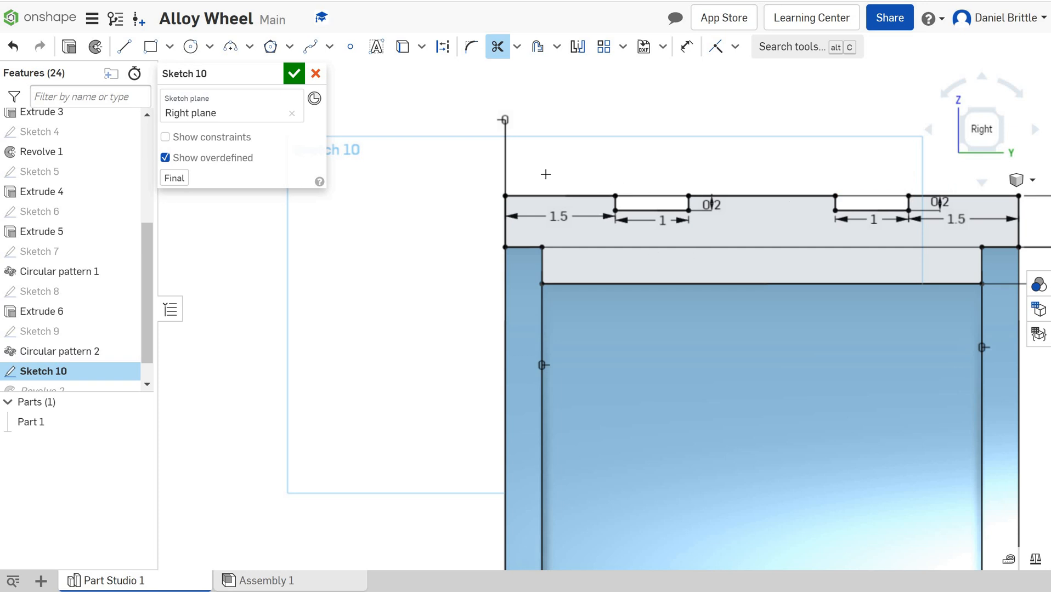
left_click(292, 75)
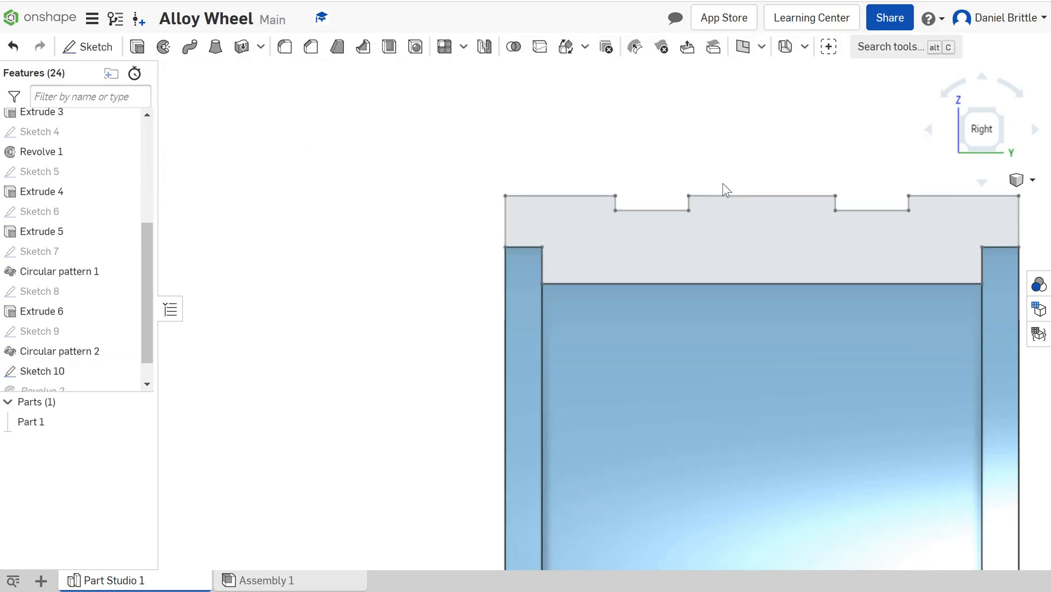
Hide the alloy wheel, Part 1, so only the grooved tyre is shown
scroll(624, 144, "down", 4)
right_click_drag(670, 192, 673, 217)
scroll(620, 249, "up", 2)
scroll(615, 186, "down", 4)
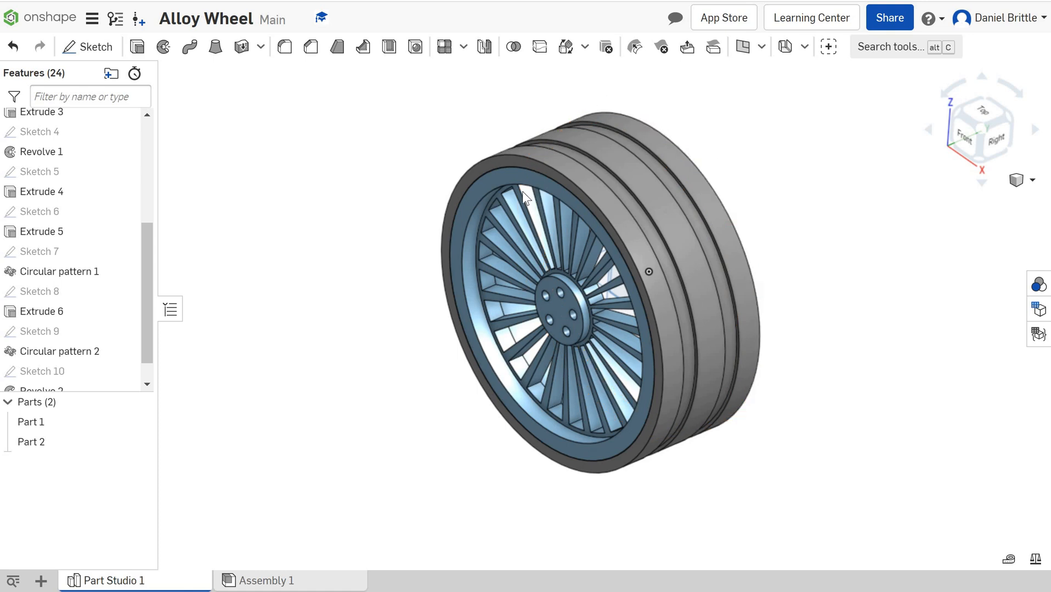
right_click_drag(580, 275, 633, 294)
key("shift+7")
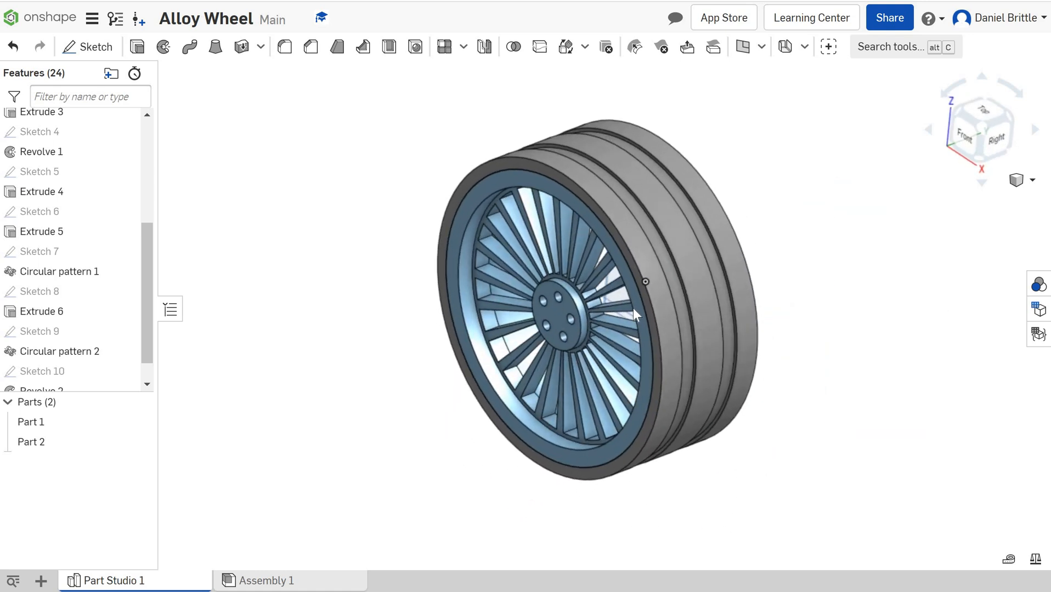
key("Up")
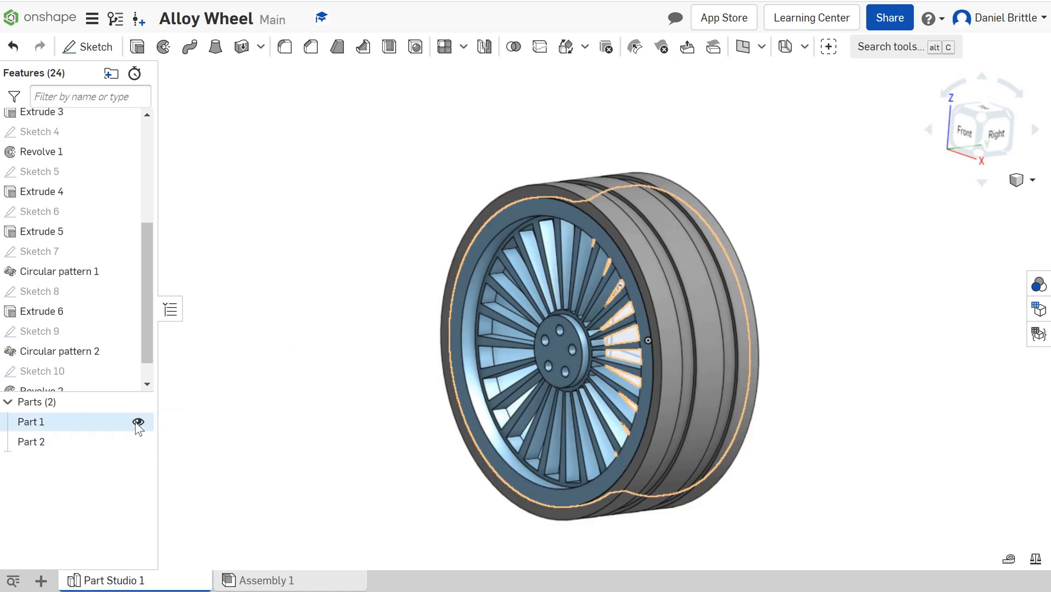
left_click(138, 423)
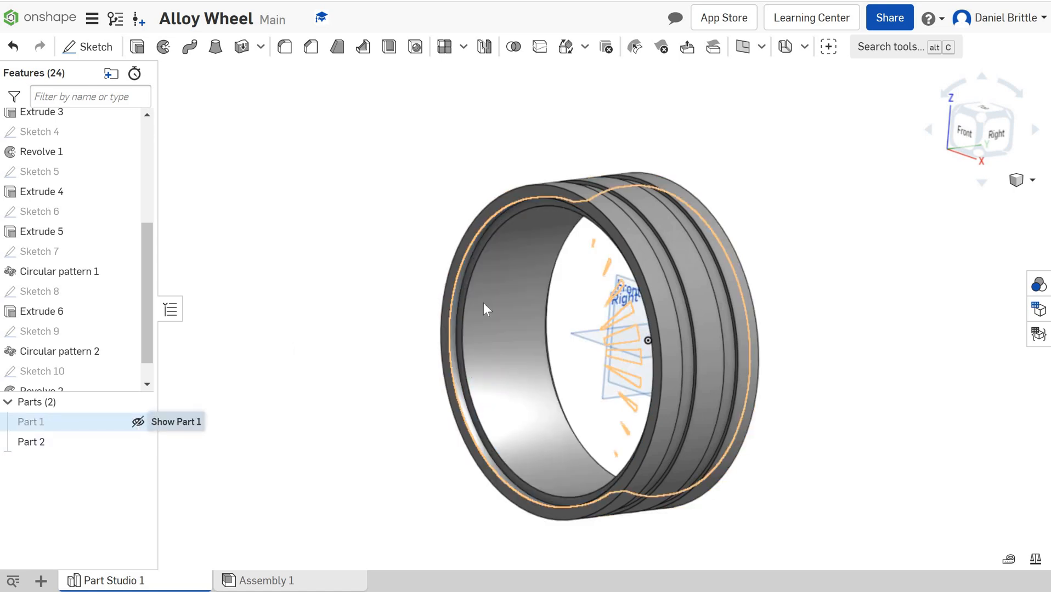
Shell the tyre with a thickness of 0.2 in, removing its inner cylindrical face
right_click_drag(576, 272, 587, 219)
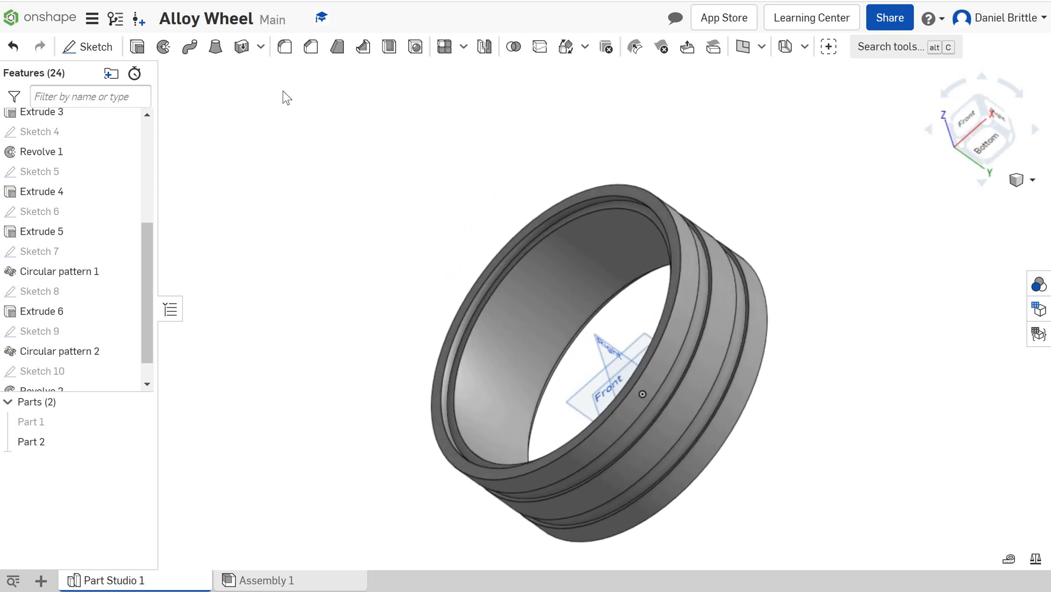
left_click(388, 47)
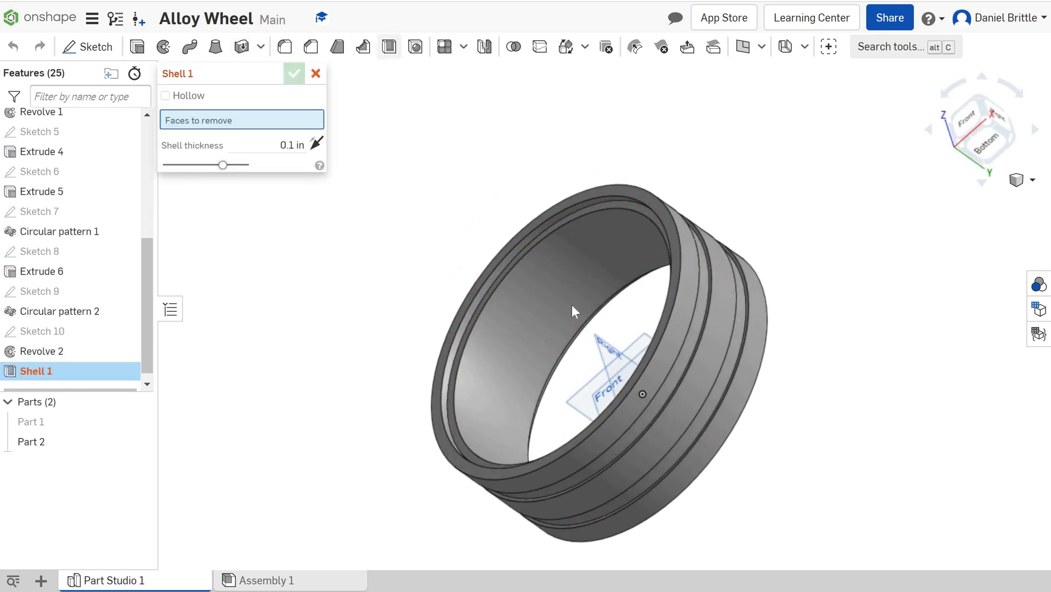
left_click(558, 283)
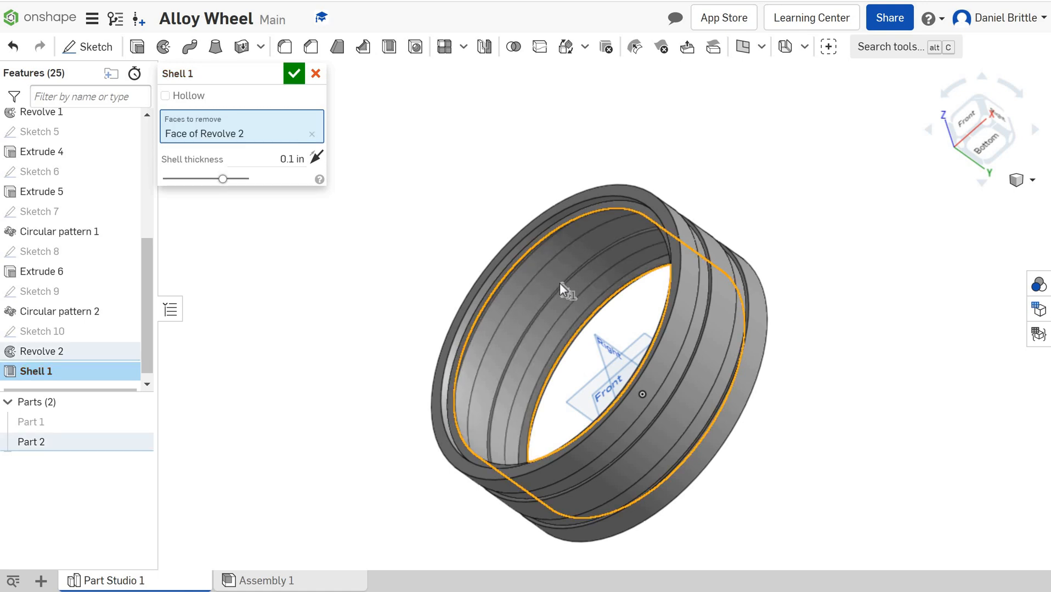
key("Tab")
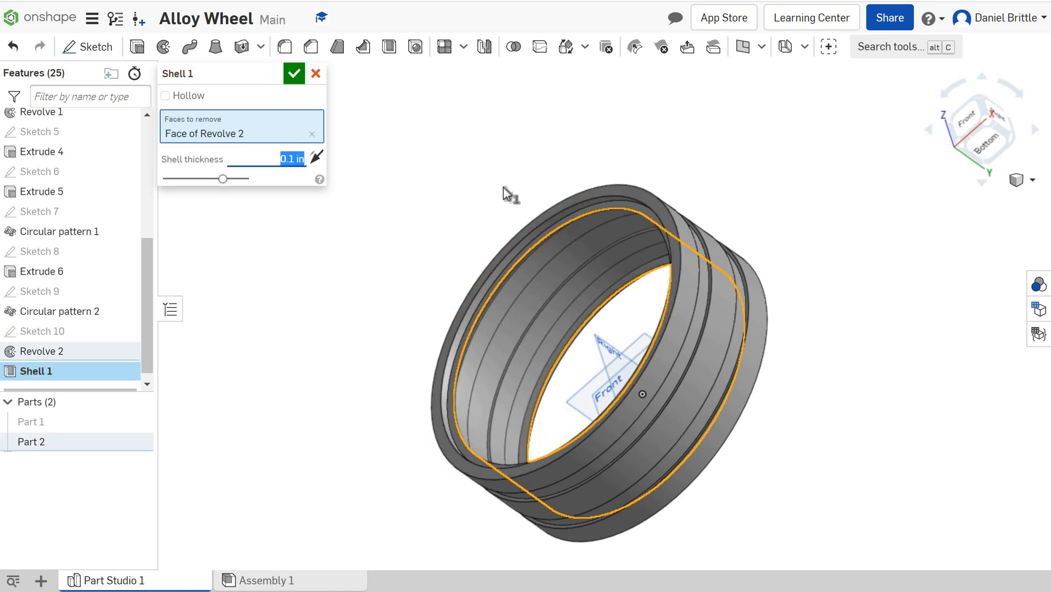
type("0.2")
key("Return")
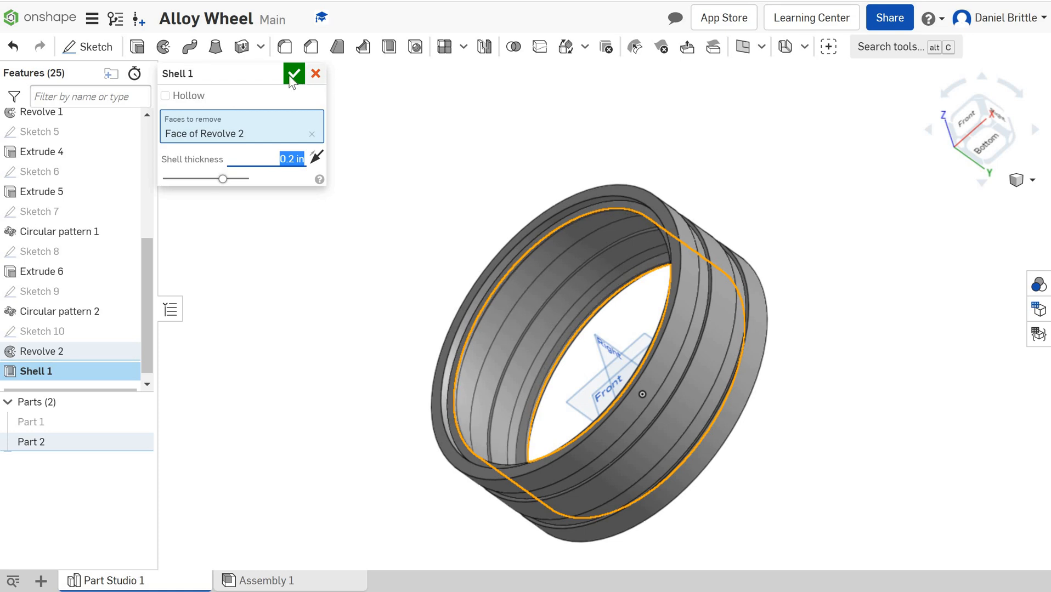
Show the hidden alloy wheel, Part 1, again inside the shelled tyre
right_click_drag(548, 198, 279, 274)
left_click(84, 422)
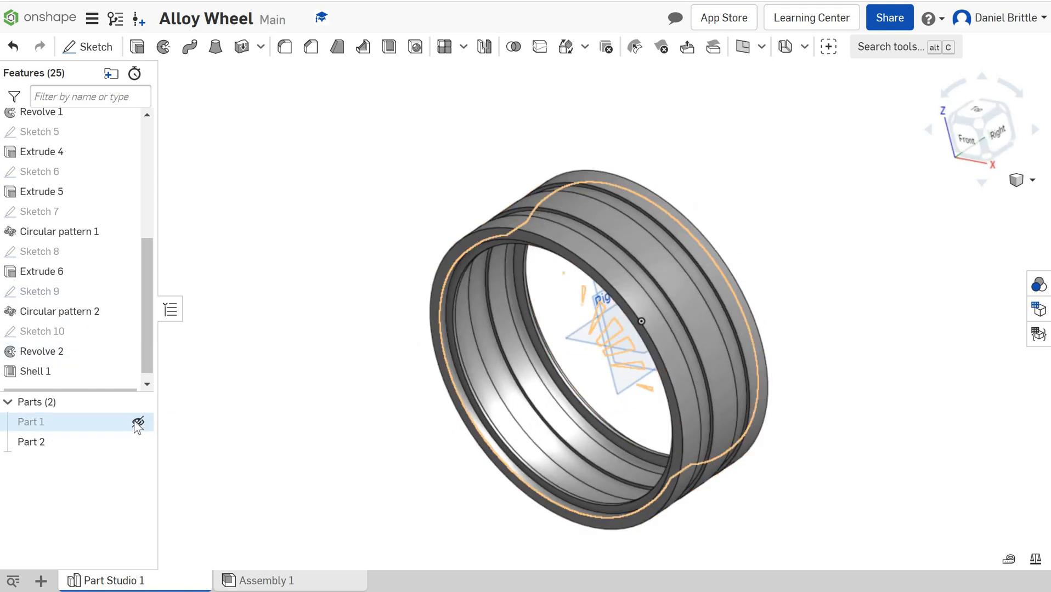
right_click_drag(555, 334, 592, 360)
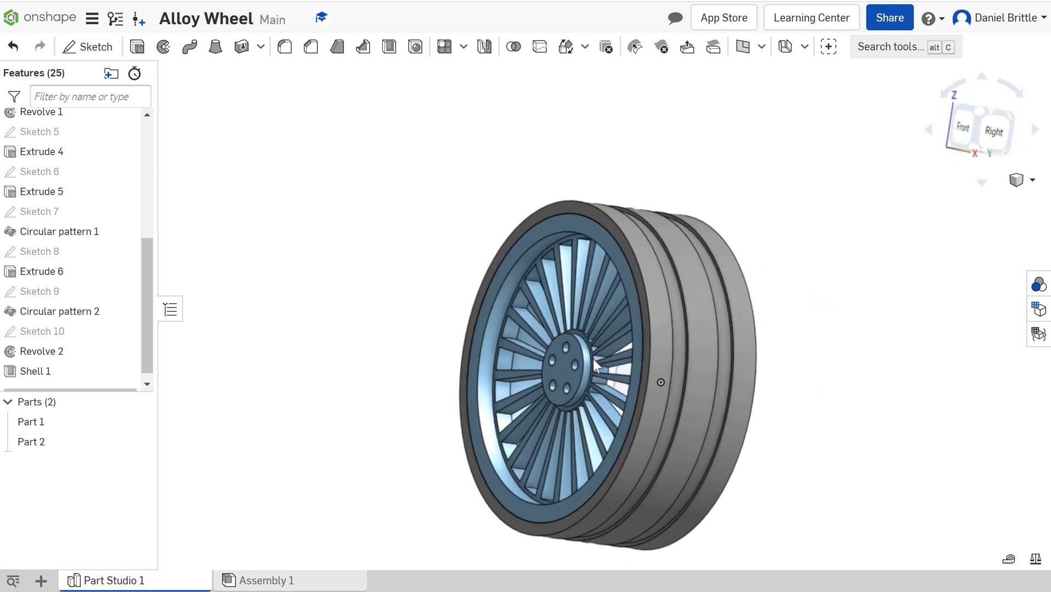
right_click_drag(593, 393, 550, 329)
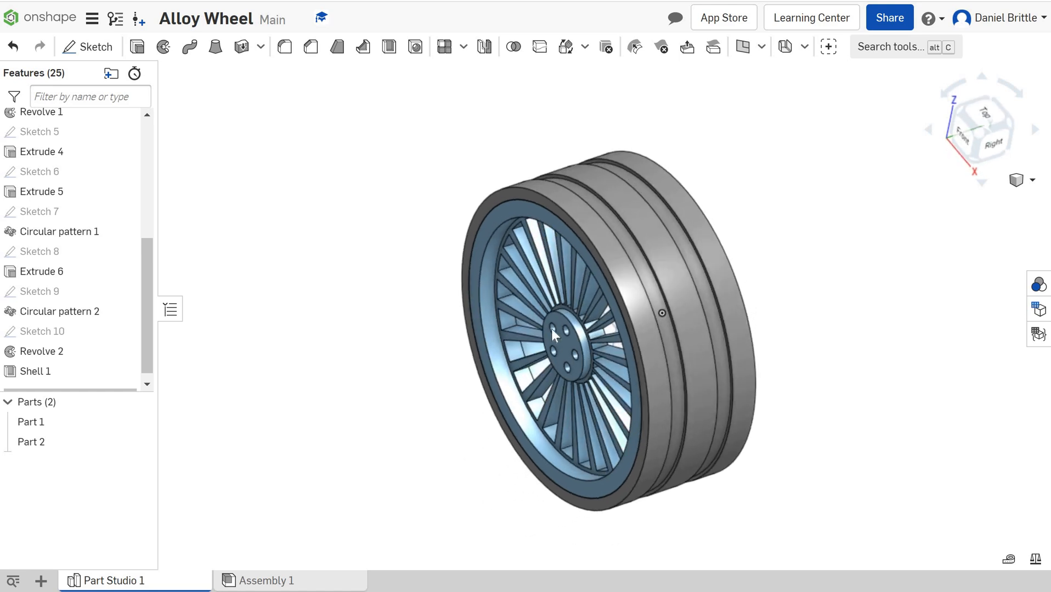
Sketch a closed chevron across the tyre tread on the Top plane, with its first arm about 3.7 in long, and finish the sketch
left_click(979, 118)
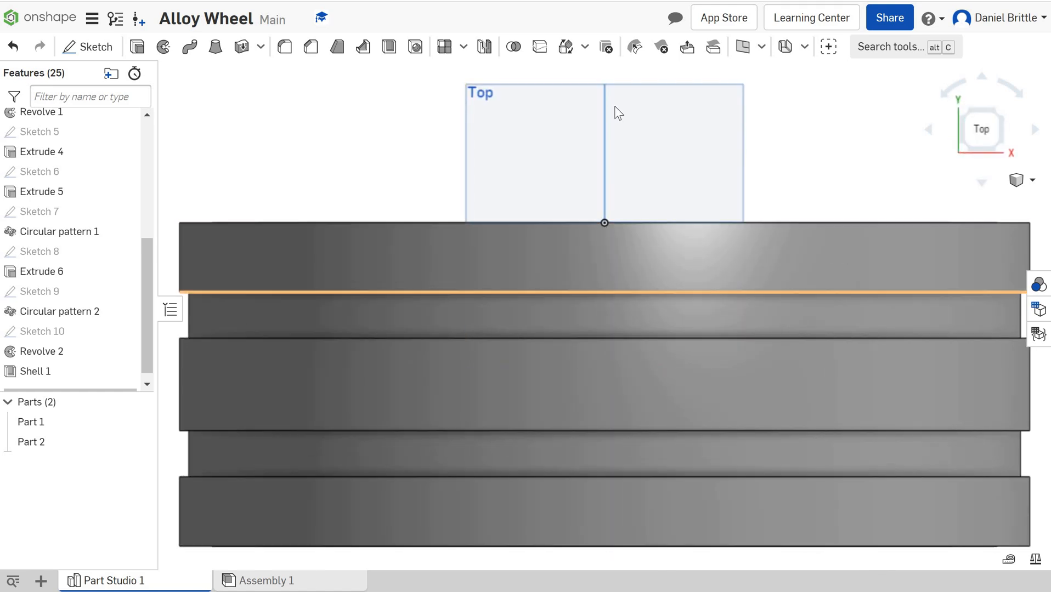
scroll(614, 120, "down", 3)
scroll(628, 263, "up", 2)
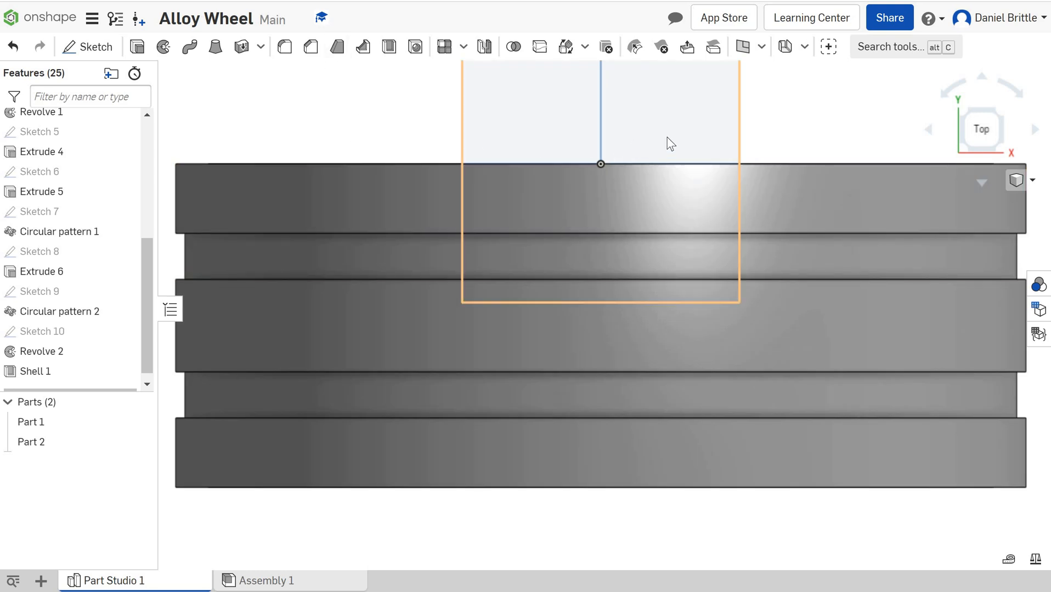
left_click(92, 47)
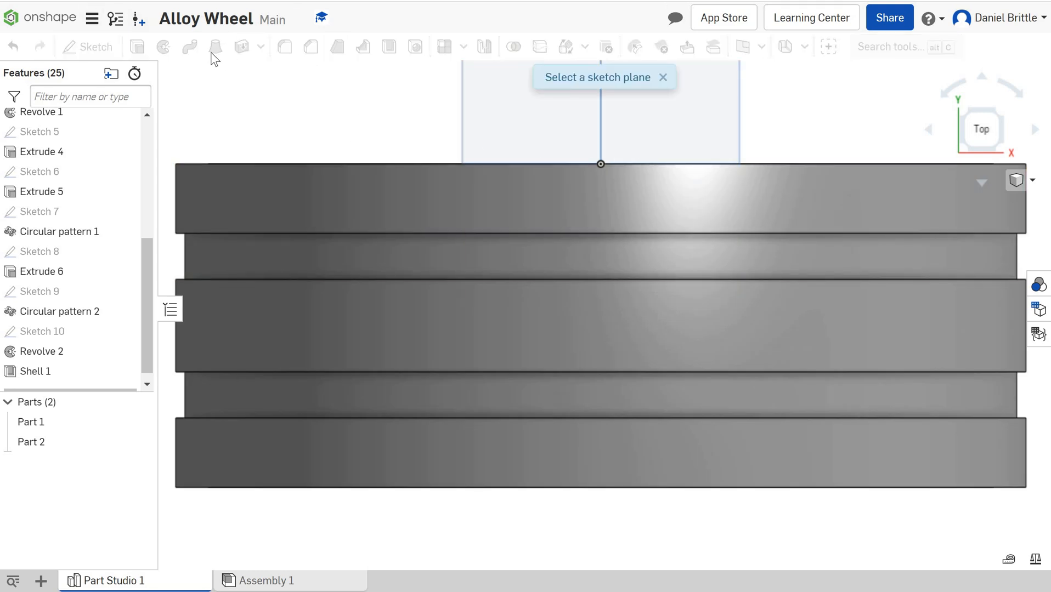
left_click(524, 104)
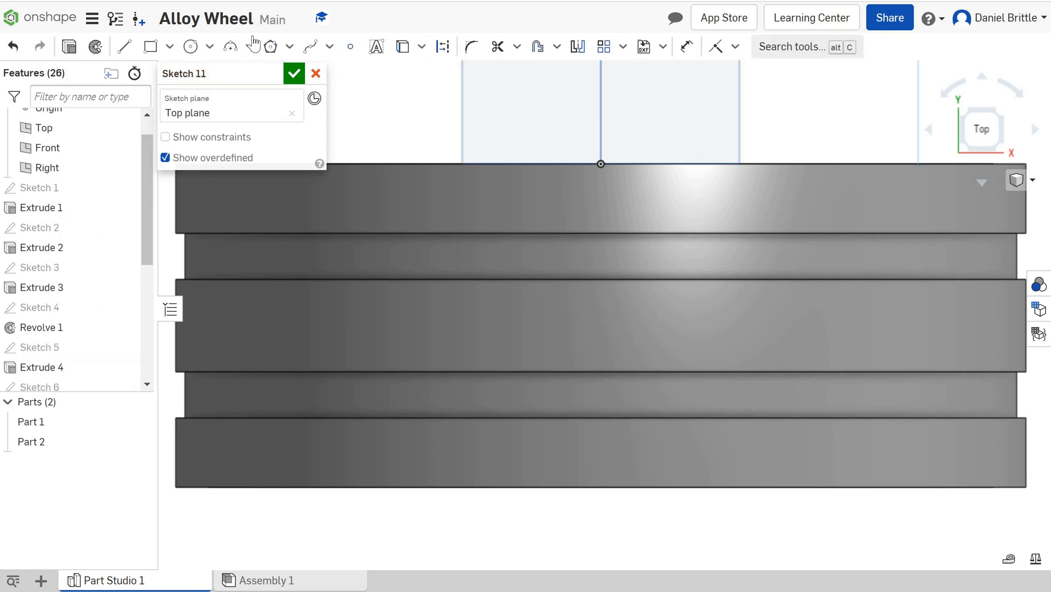
left_click(123, 47)
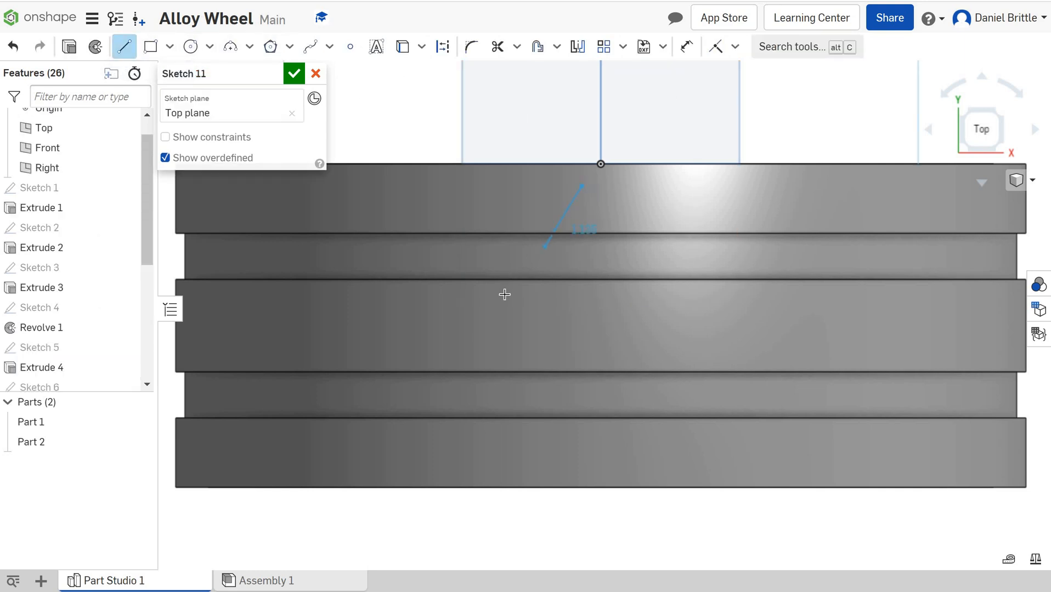
left_click(485, 325)
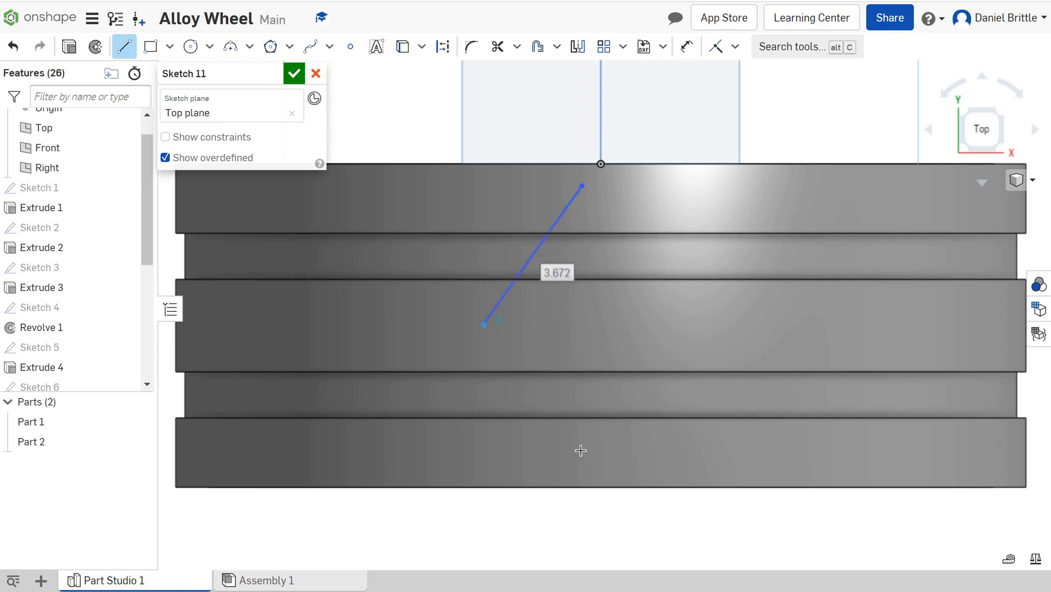
left_click(587, 459)
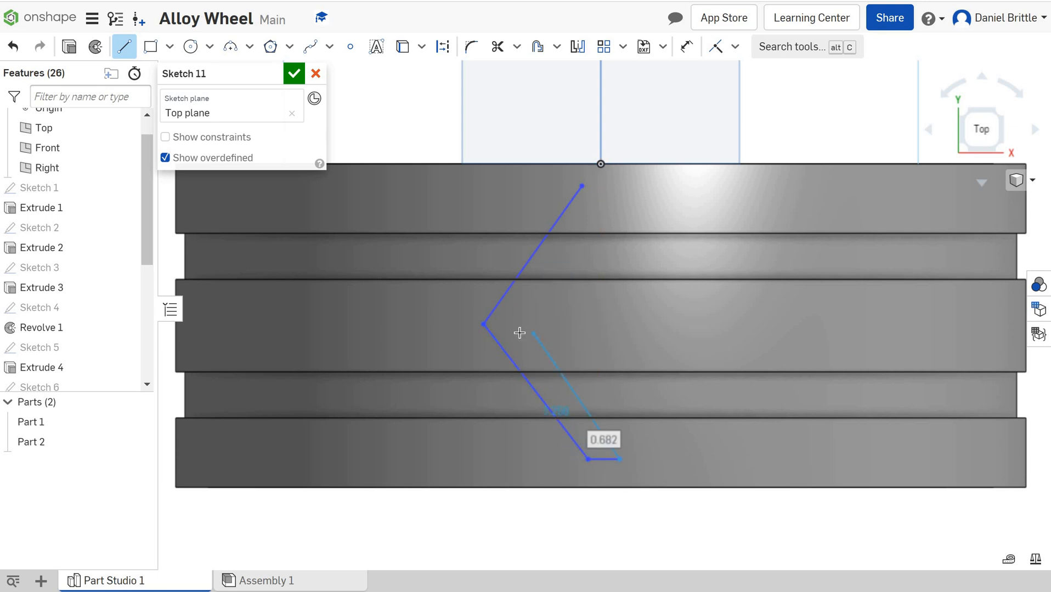
left_click(581, 186)
left_click(620, 188)
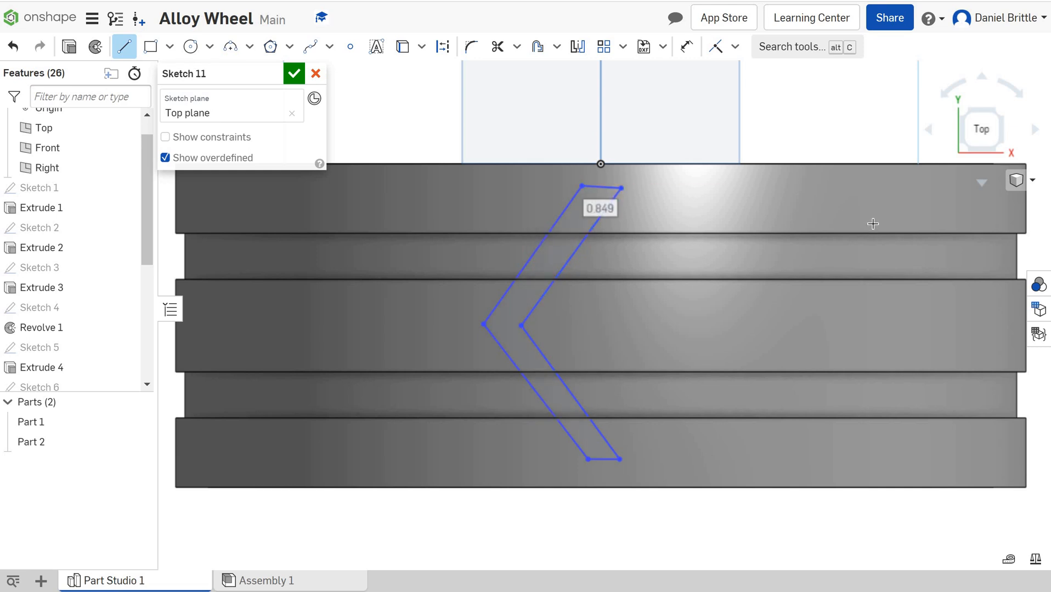
left_click(299, 73)
Delete the chevron sketch, Sketch 11, that lies on the Top plane inside the wheel
mouse_move(639, 297)
right_mouse_down()
mouse_move(639, 278)
mouse_move(652, 345)
mouse_move(637, 272)
mouse_move(669, 283)
right_mouse_up()
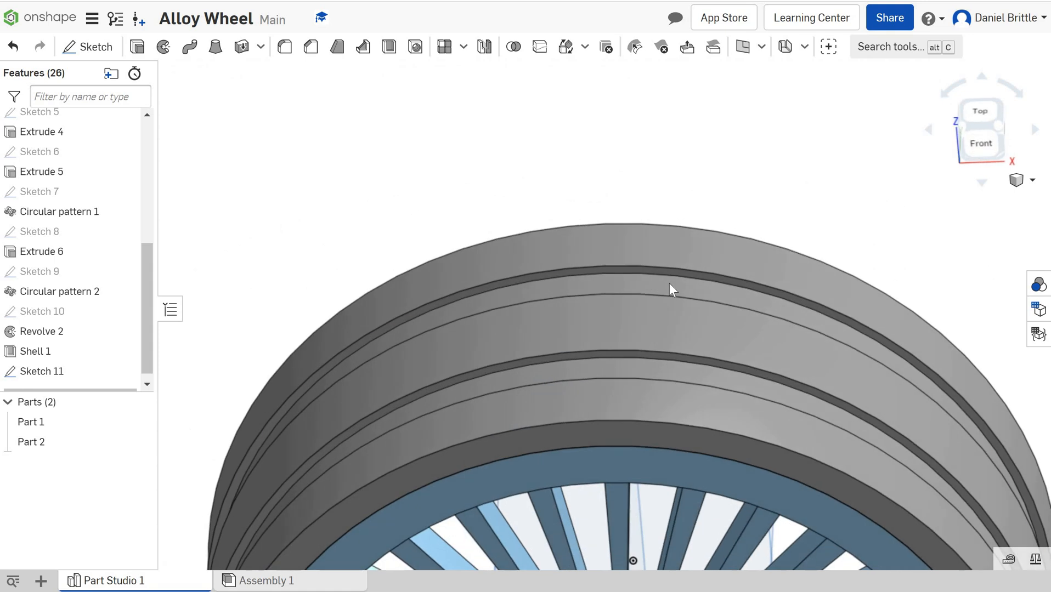
scroll(665, 287, "down", 5)
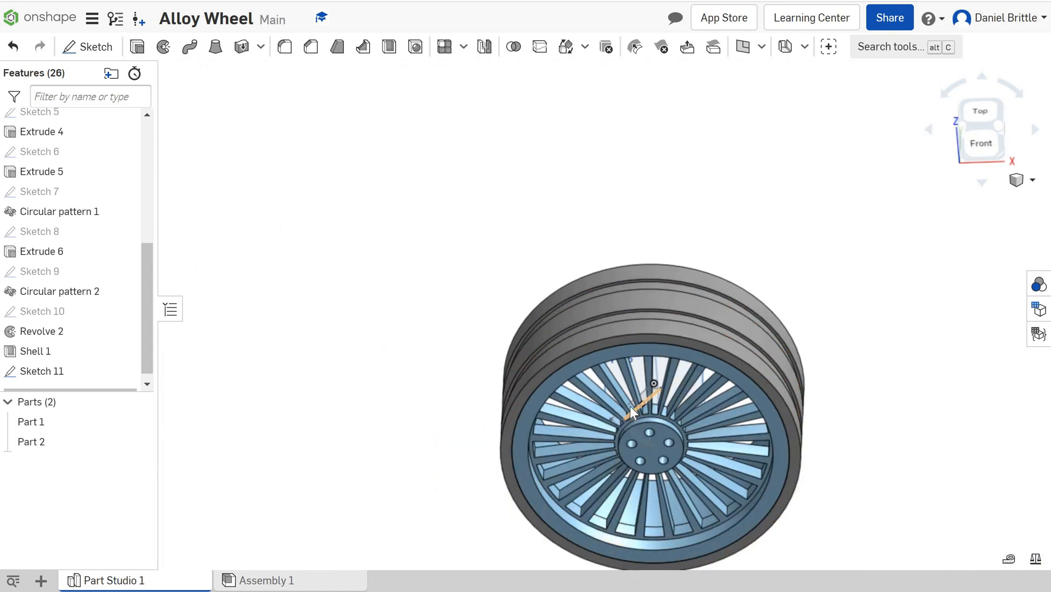
right_click_drag(656, 347, 646, 413)
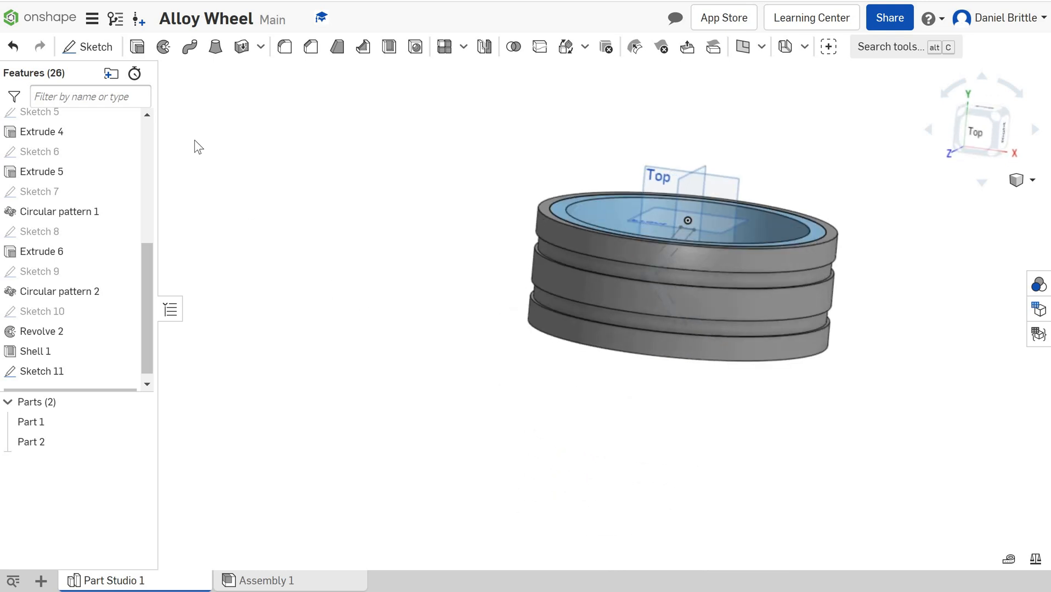
left_click(52, 440)
left_click(57, 379)
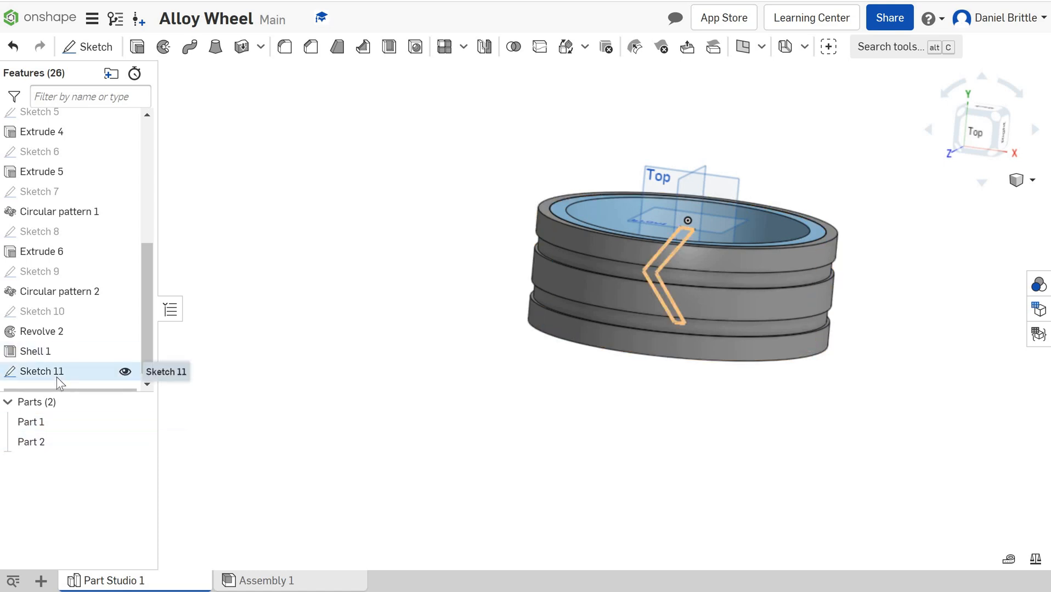
right_click(57, 377)
left_click(75, 371)
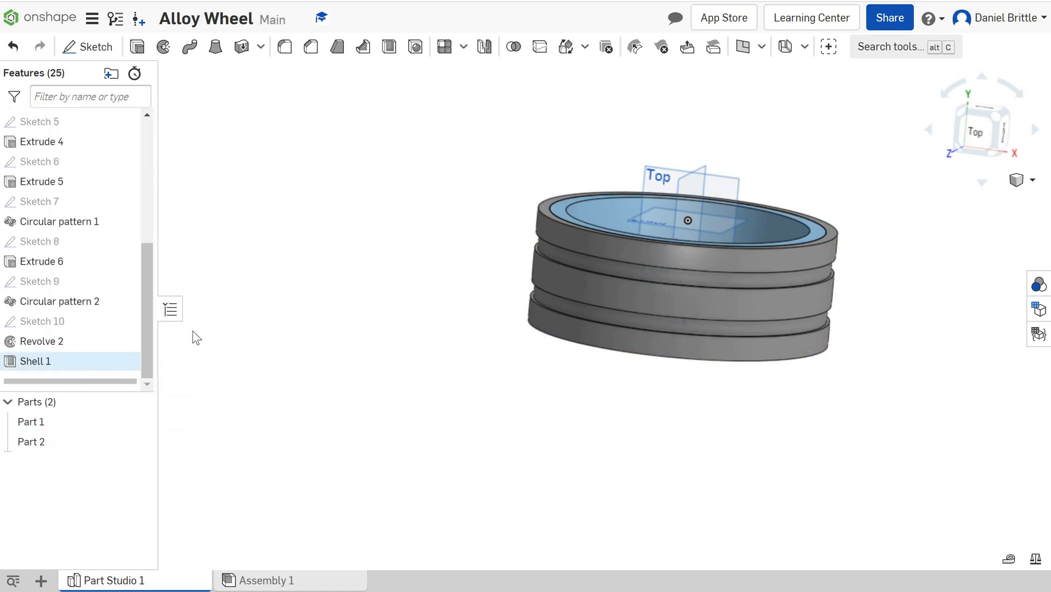
Create a plane offset 9.7 in upward from the Top plane, just above the tyre's outer surface
left_click(744, 52)
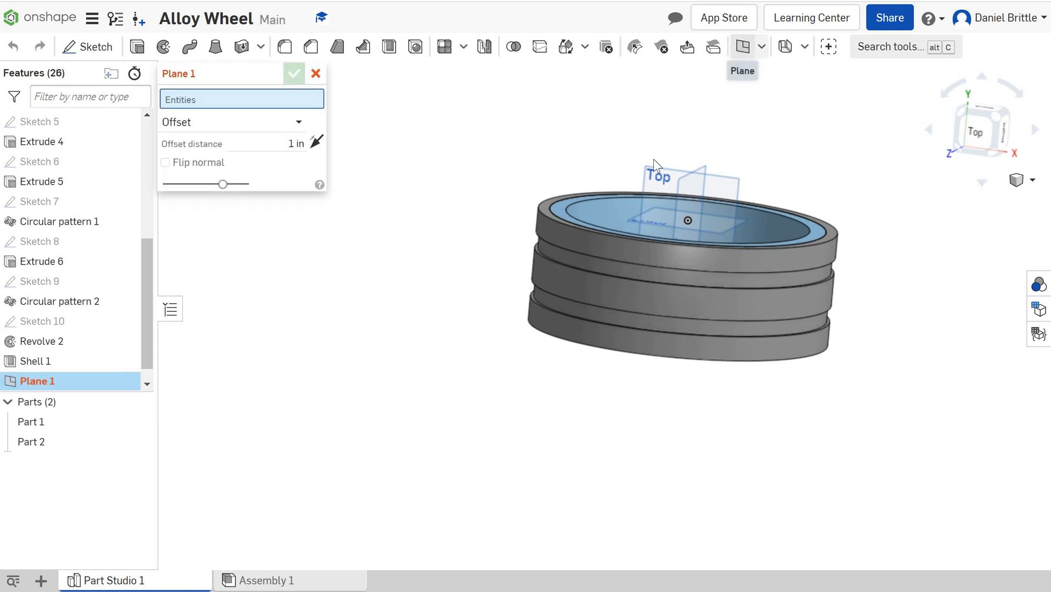
left_click(661, 179)
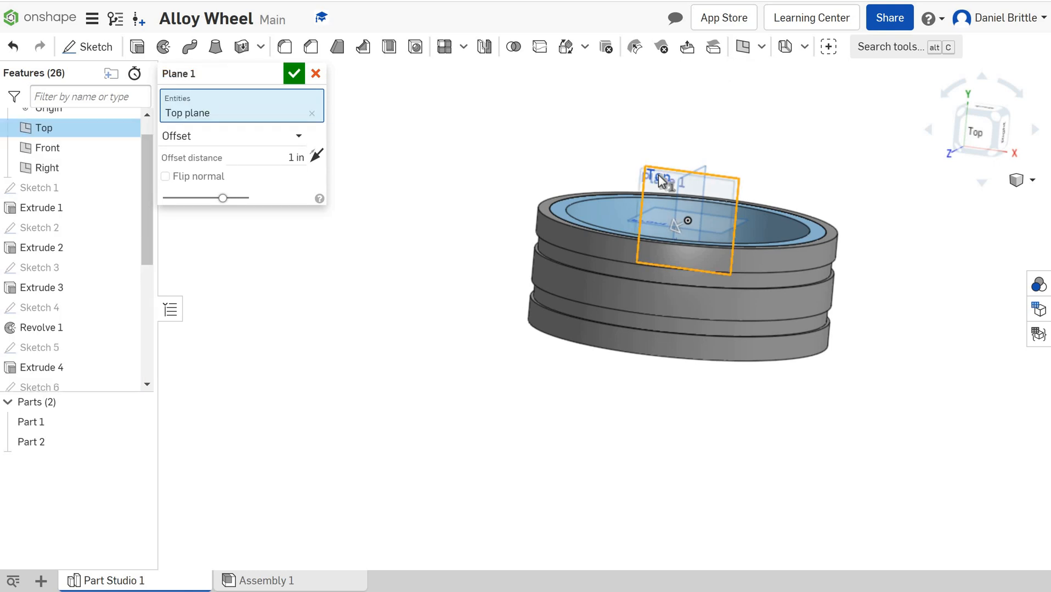
left_click(978, 162)
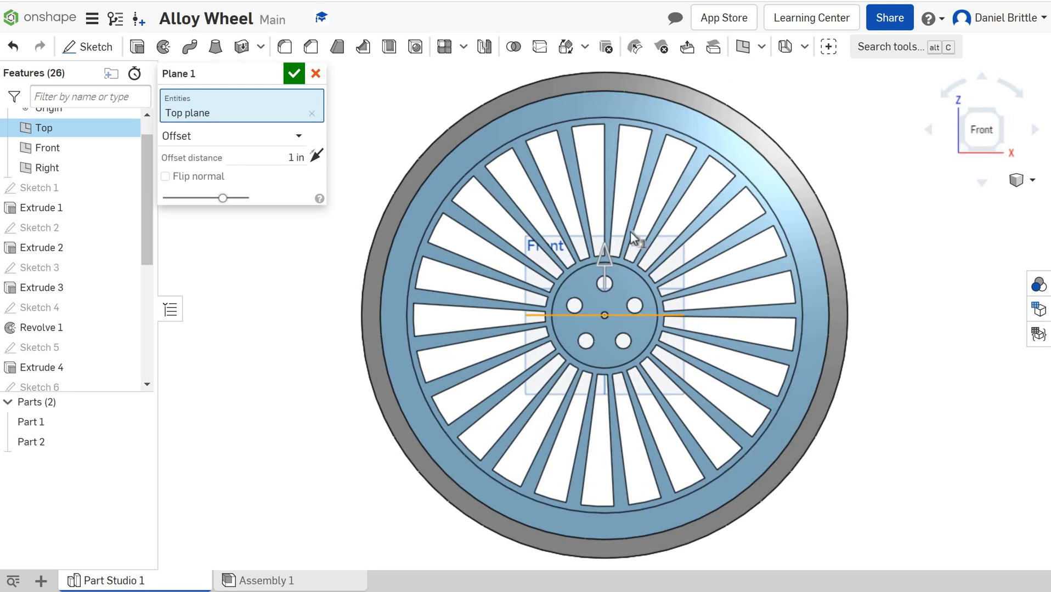
left_click_drag(603, 245, 609, 36)
scroll(619, 207, "down", 3)
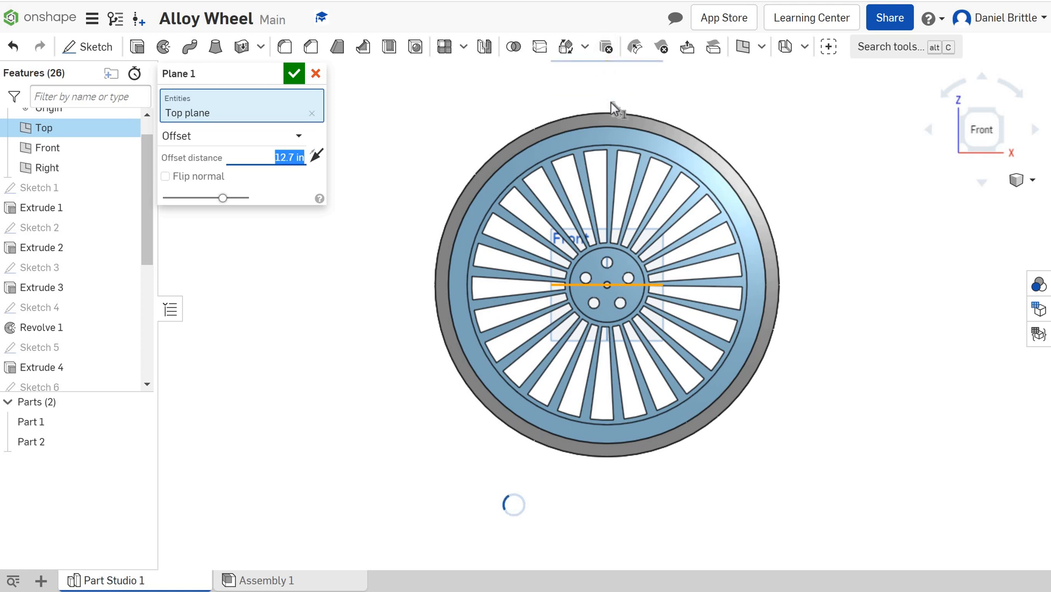
scroll(615, 128, "up", 3)
scroll(615, 130, "down", 5)
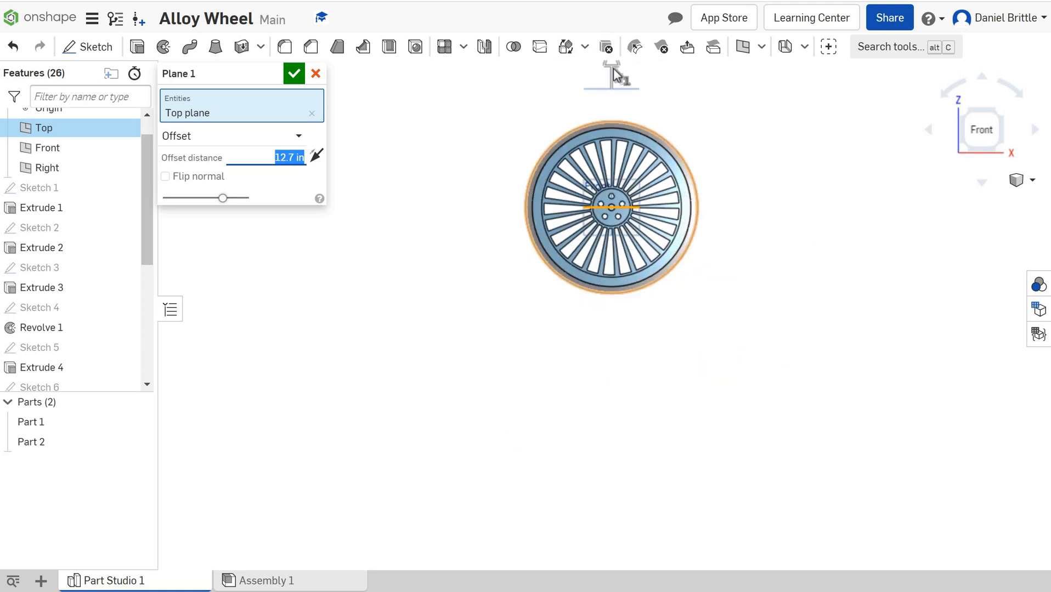
left_click_drag(622, 92, 625, 99)
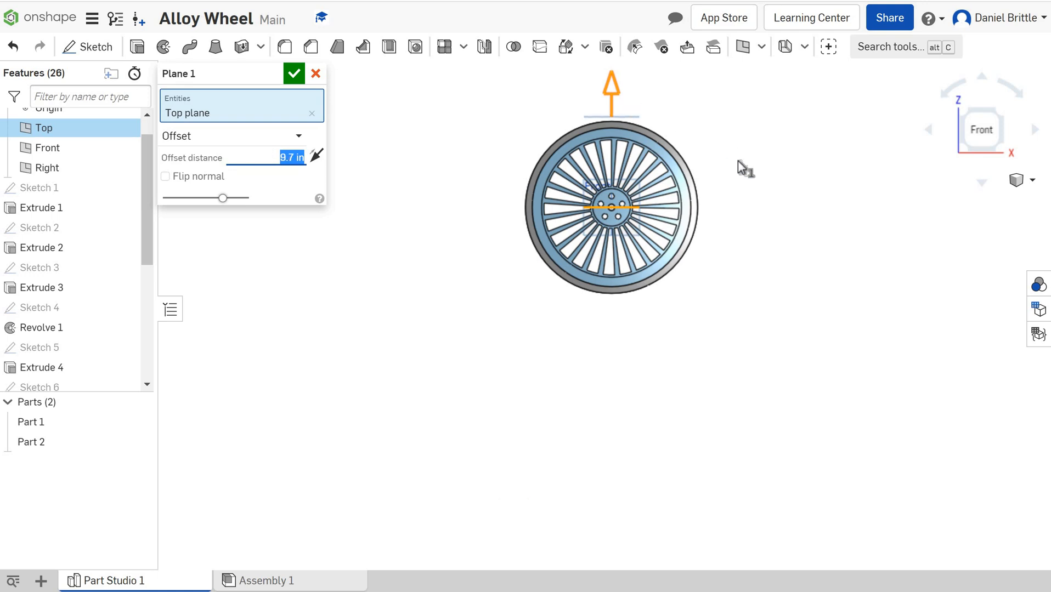
mouse_move(730, 155)
right_mouse_down()
mouse_move(704, 159)
mouse_move(734, 160)
right_mouse_up()
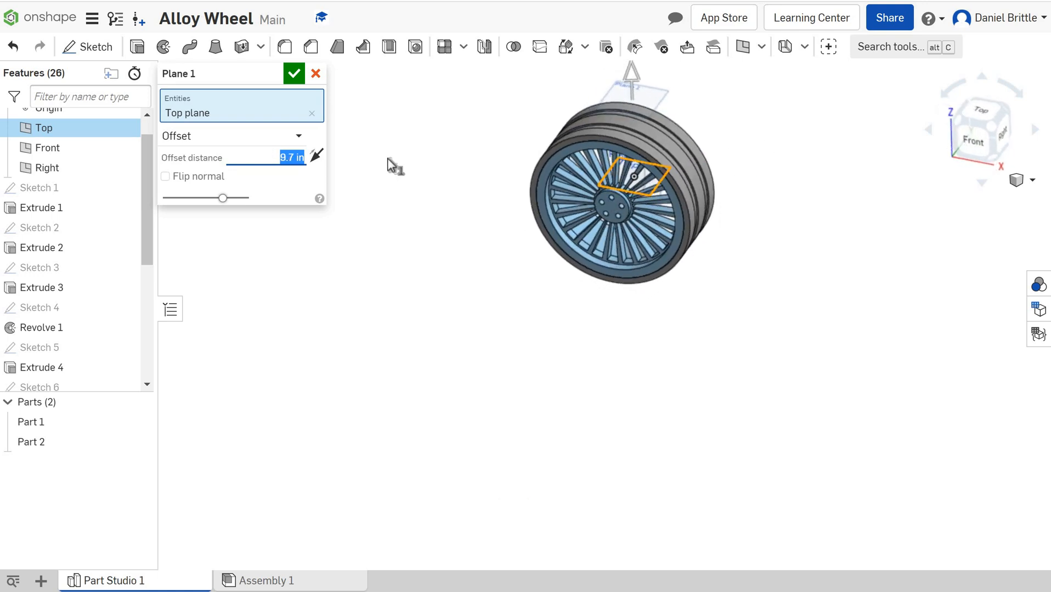
left_click(293, 74)
Sketch a closed chevron about 1 in wide across the tyre tread on Plane 1, with arms about 2.9 and 3.2 in long
key("n")
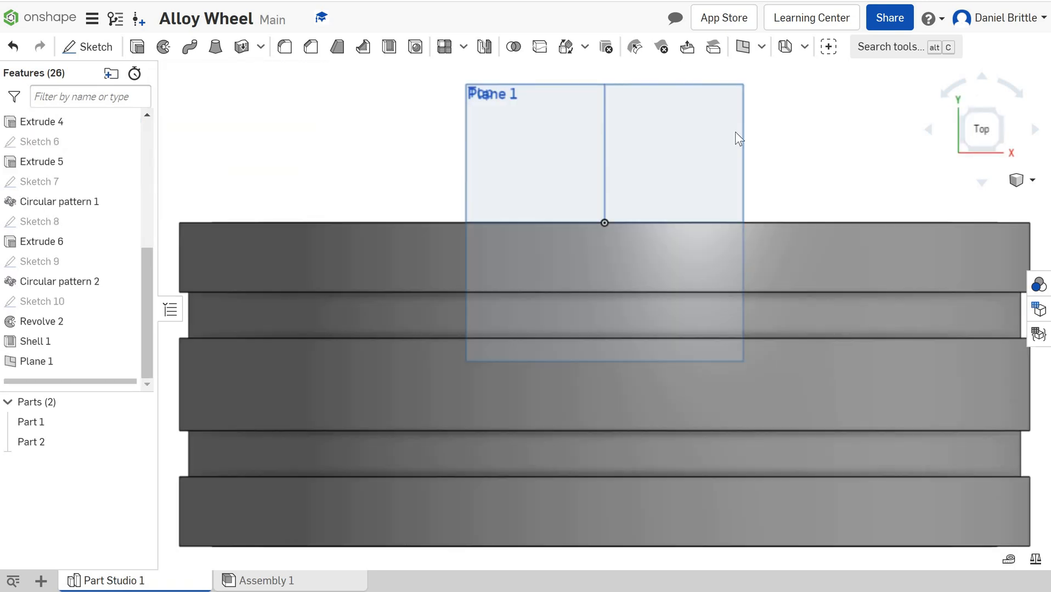
left_click(89, 48)
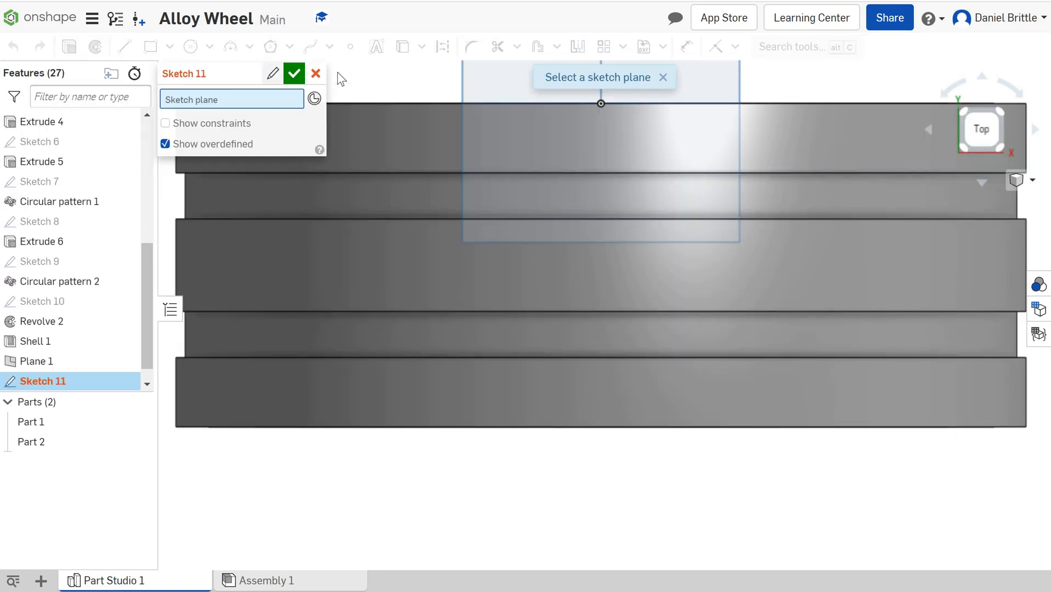
left_click(486, 72)
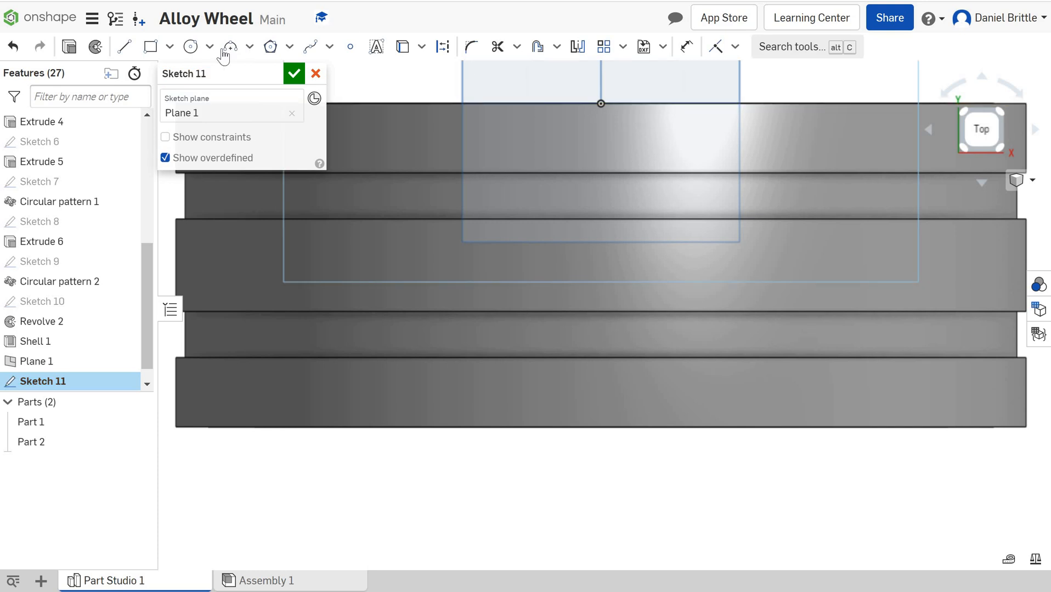
left_click(129, 50)
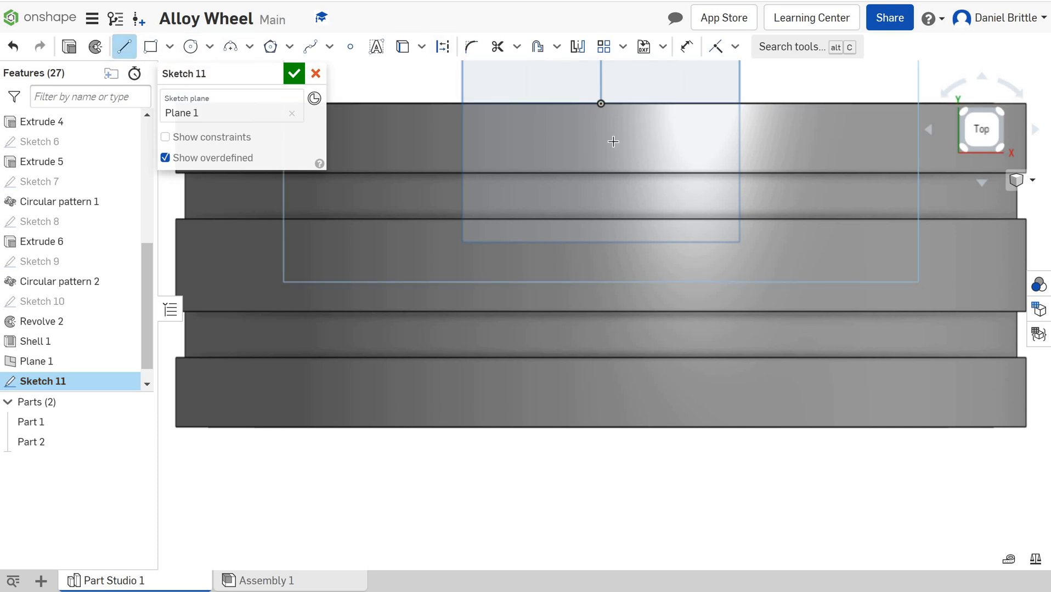
left_click(579, 236)
left_click(545, 263)
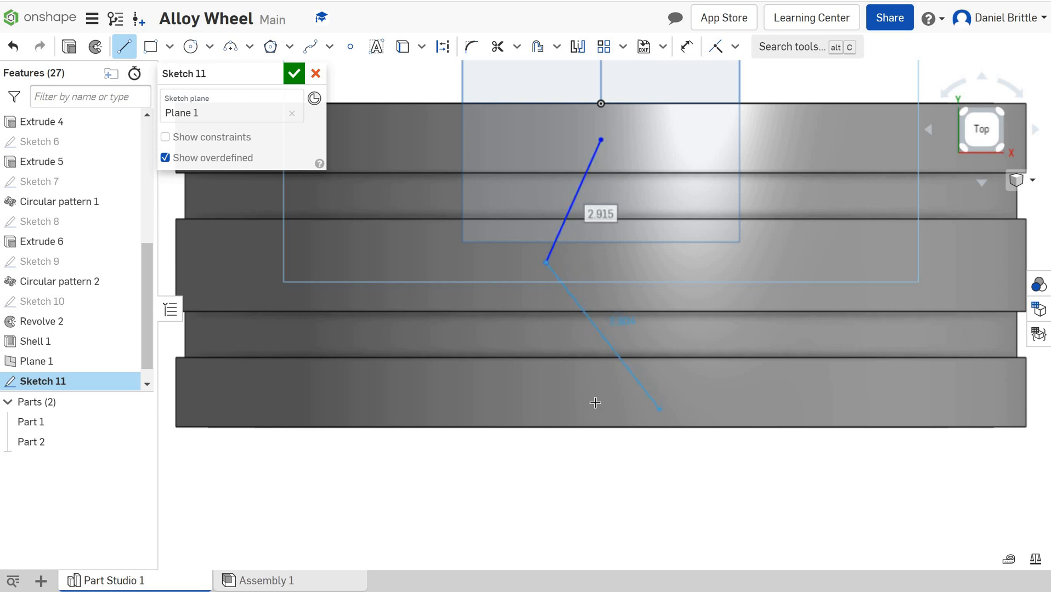
left_click(625, 399)
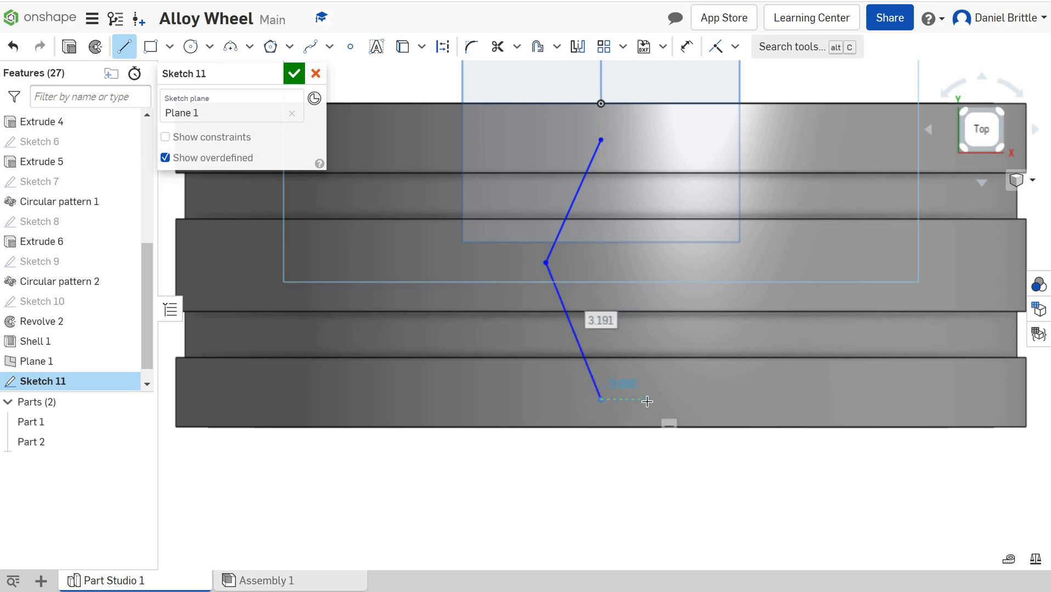
left_click(647, 400)
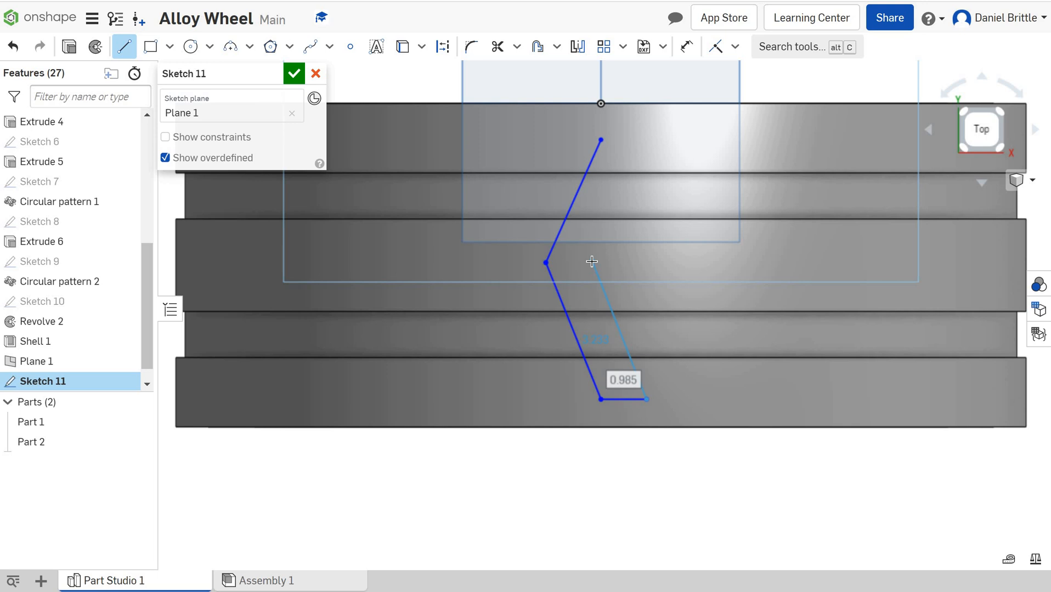
left_click(591, 262)
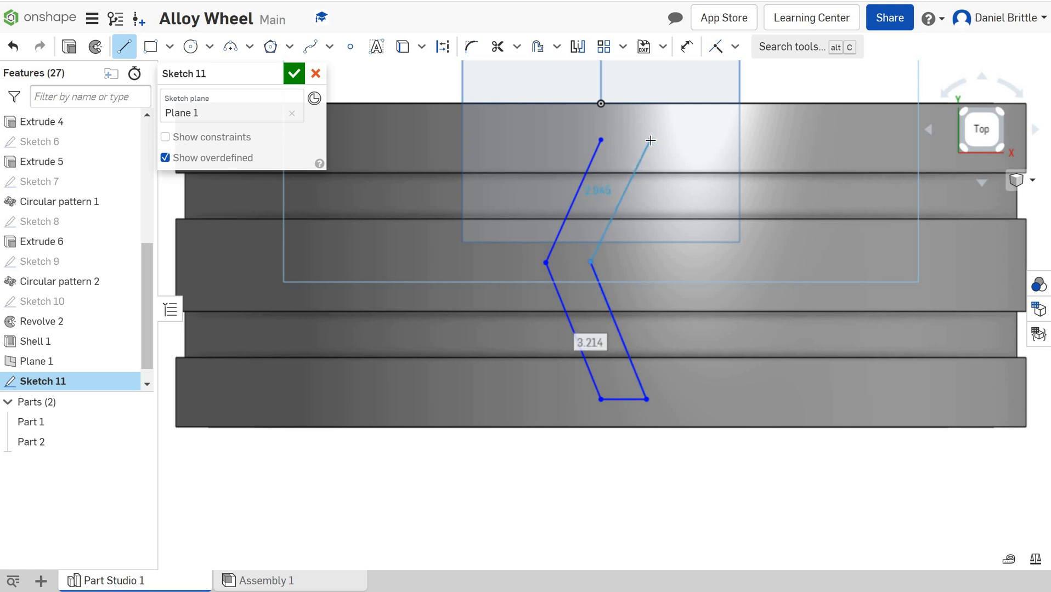
left_click(648, 143)
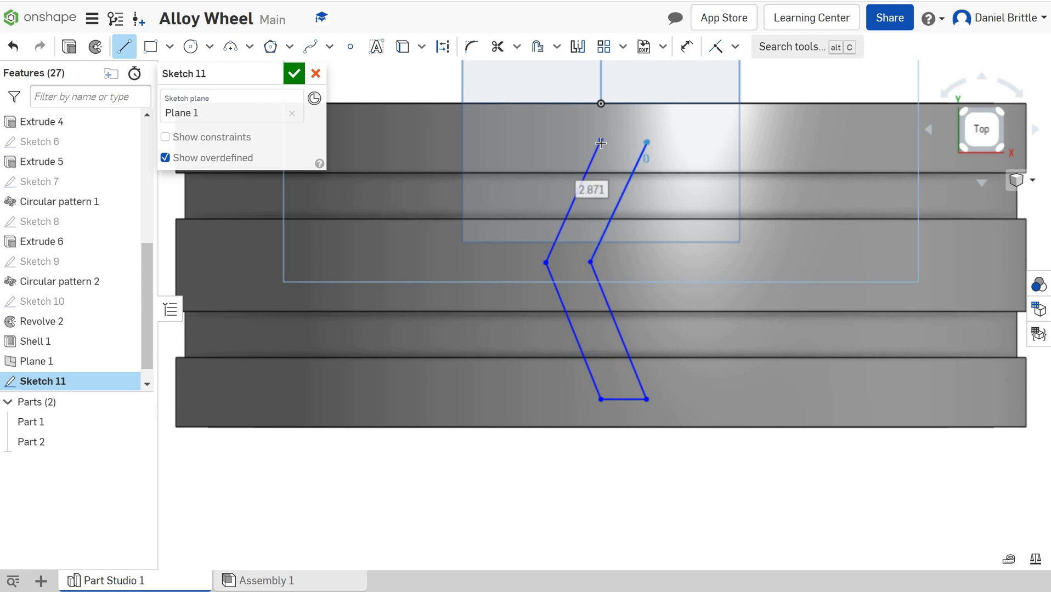
left_click(601, 139)
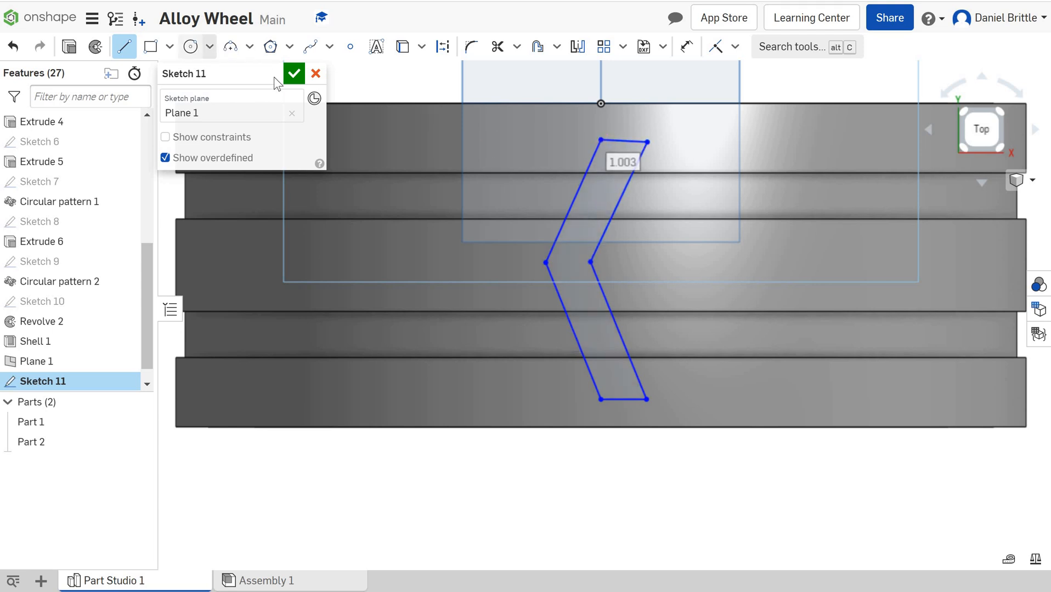
Cut the chevron sketch 0.6 in deep downward into the tyre, with only Part 2 in the merge scope
mouse_move(666, 193)
right_mouse_down()
mouse_move(647, 153)
mouse_move(674, 192)
mouse_move(631, 227)
right_mouse_up()
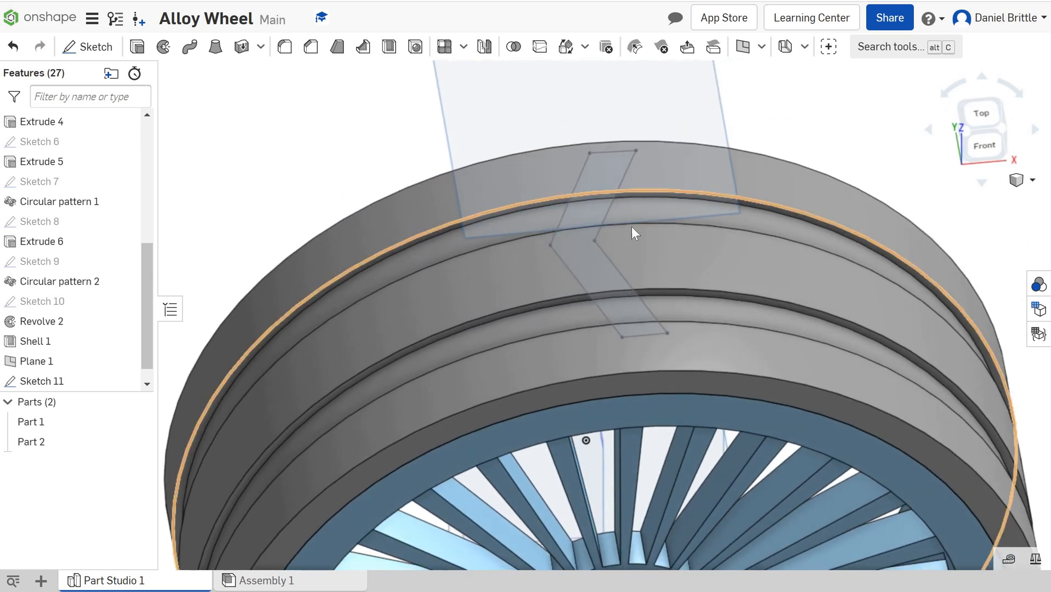
left_click(137, 47)
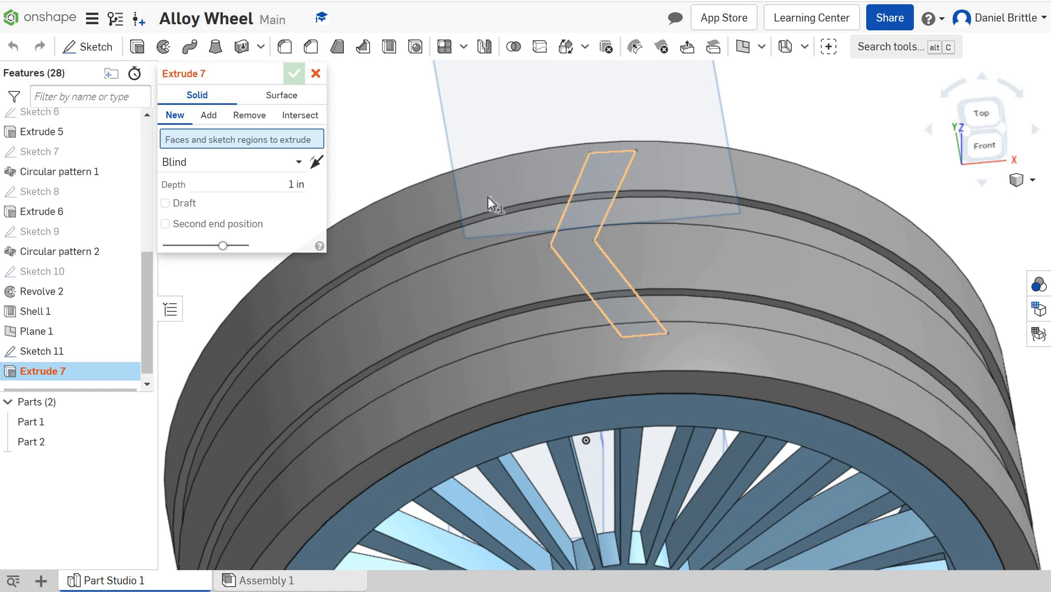
left_click(567, 206)
left_click(249, 116)
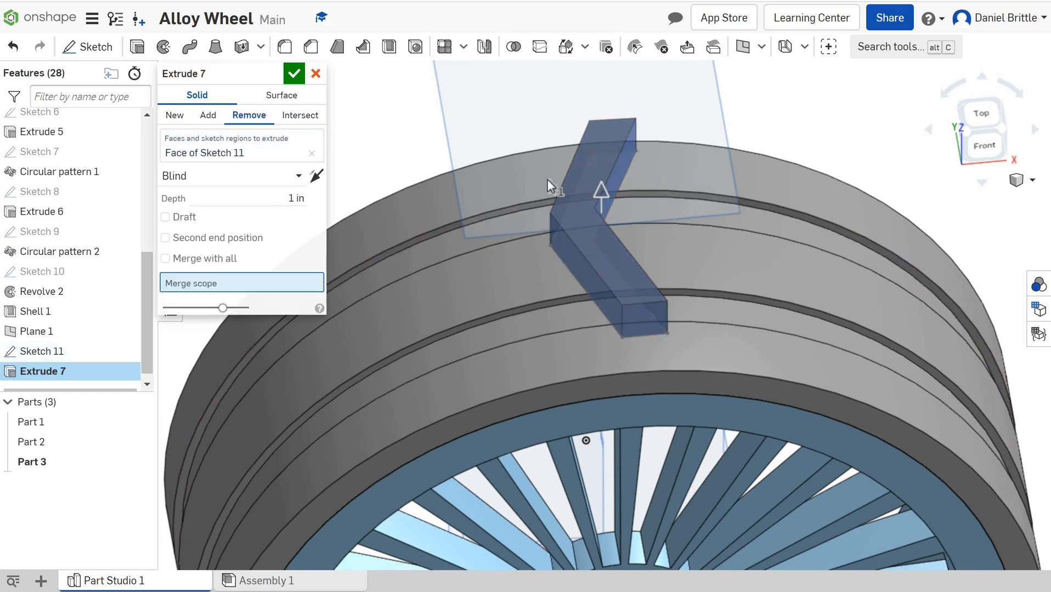
left_click(281, 199)
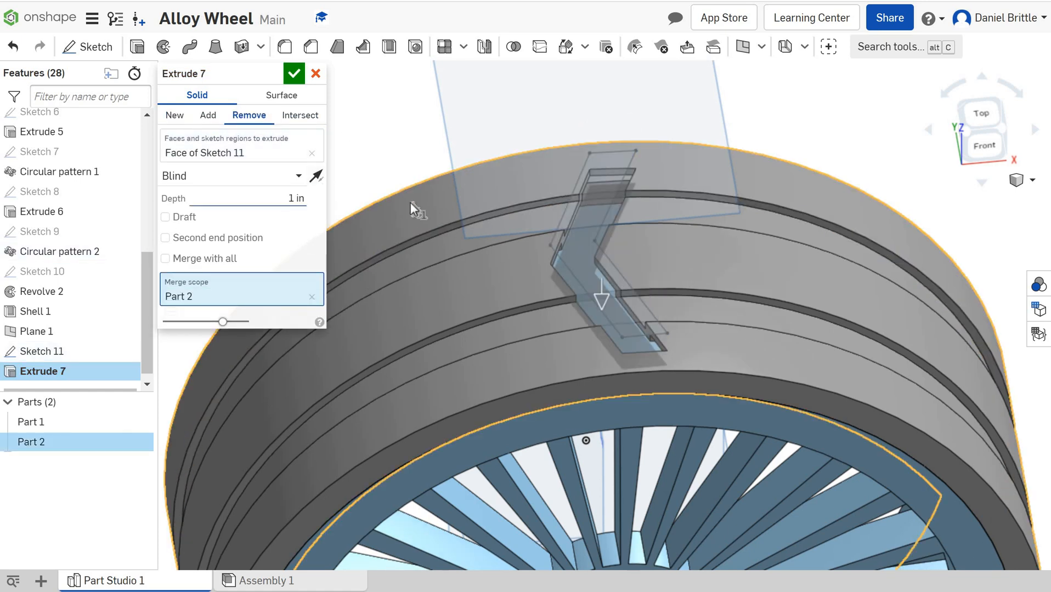
type("0.6")
key("Tab")
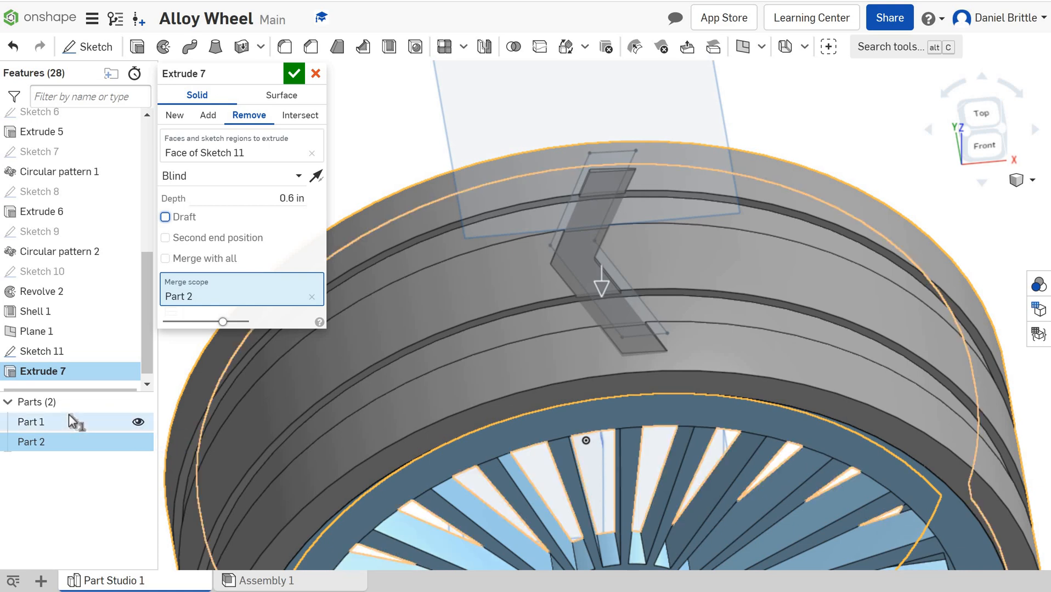
key("Return")
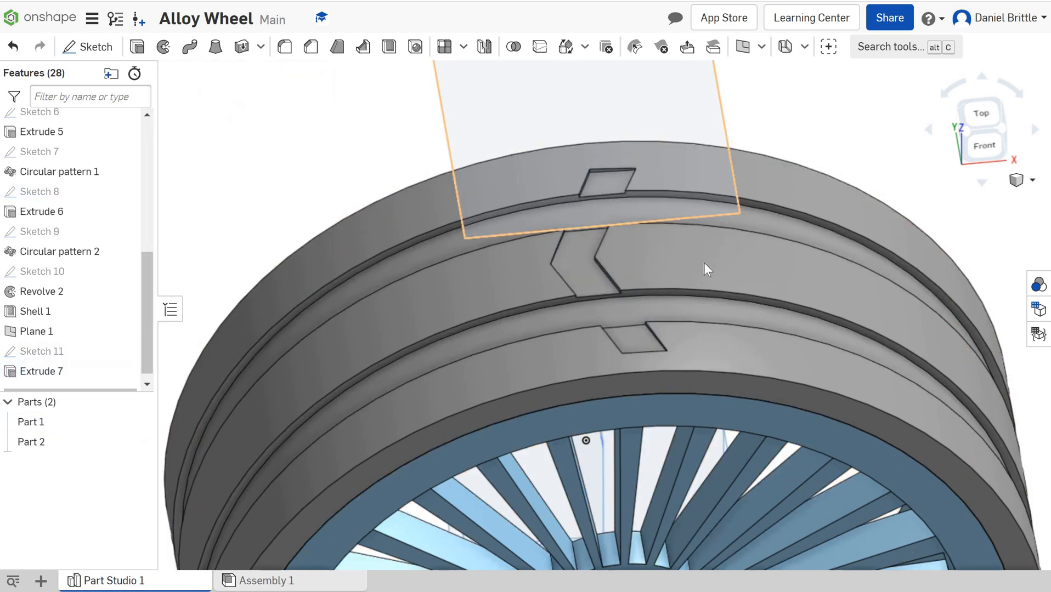
Sketch a straight axis line about 11.4 in long from the origin through the wheel hub on the Right plane and finish the sketch
right_click_drag(675, 242, 597, 217)
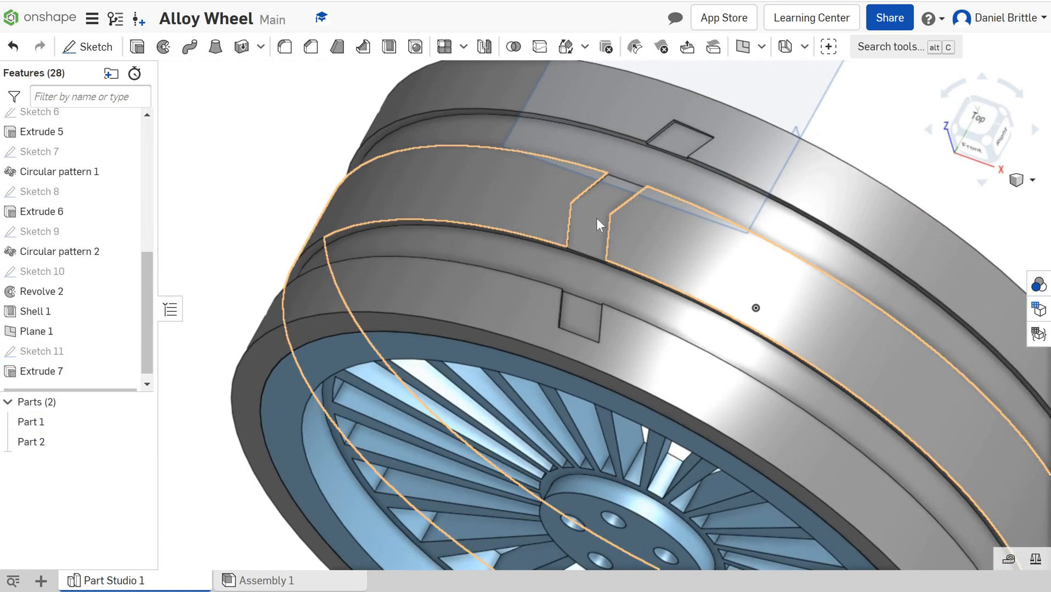
scroll(596, 218, "up", 2)
scroll(596, 218, "down", 5)
mouse_move(664, 224)
right_mouse_down()
mouse_move(628, 216)
mouse_move(621, 234)
mouse_move(653, 206)
mouse_move(660, 223)
mouse_move(646, 220)
right_mouse_up()
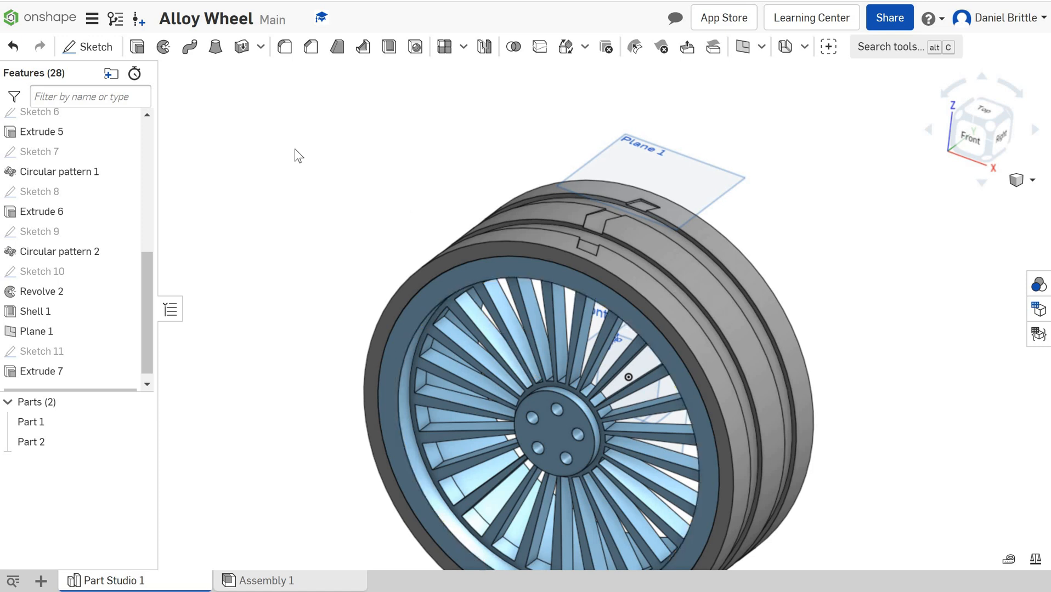
left_click(77, 55)
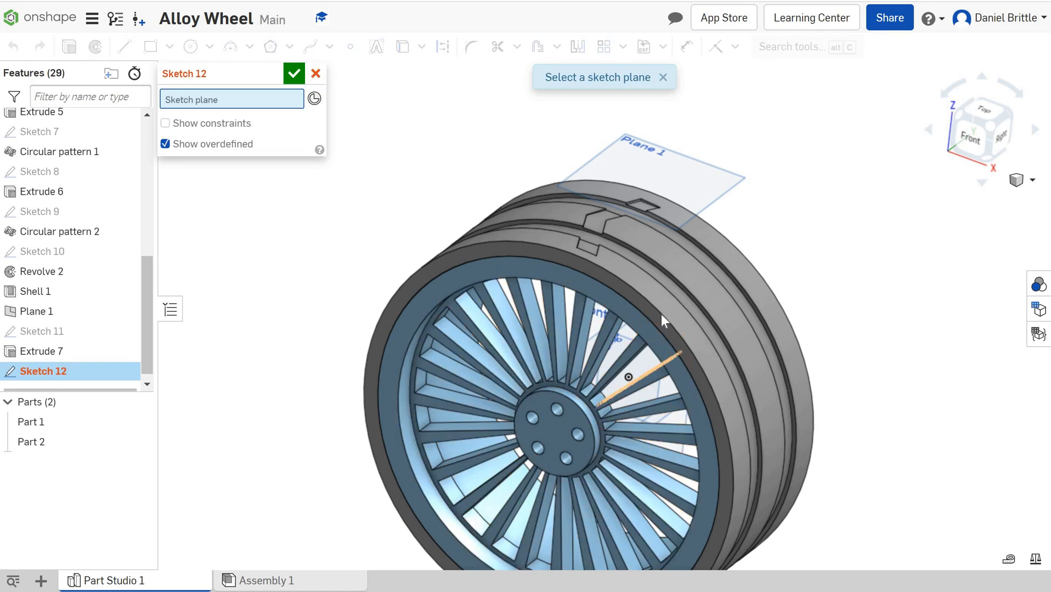
mouse_move(661, 314)
right_mouse_down()
mouse_move(617, 339)
mouse_move(938, 431)
right_mouse_up()
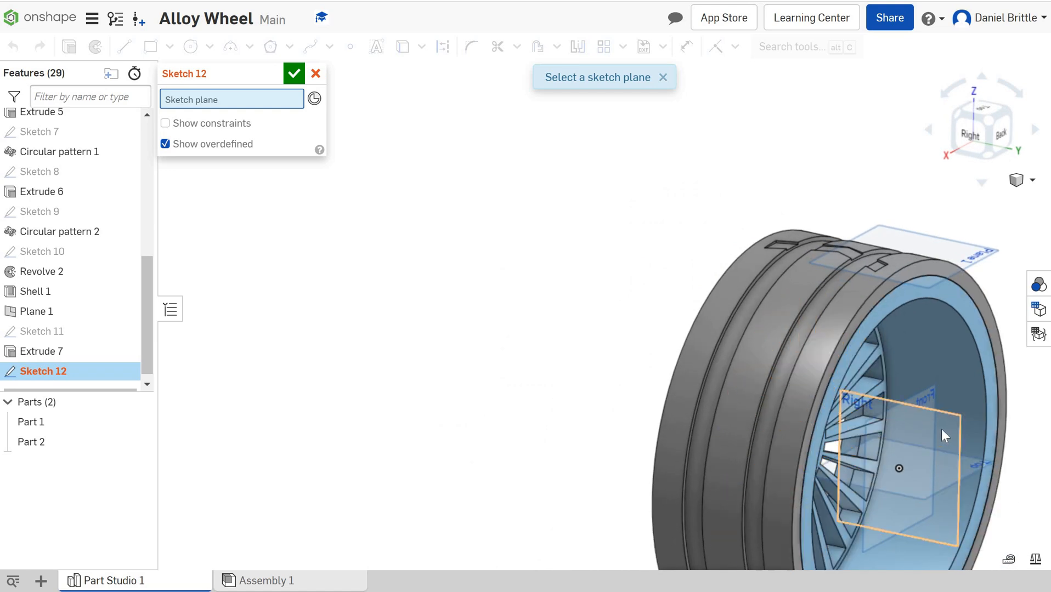
left_click(951, 439)
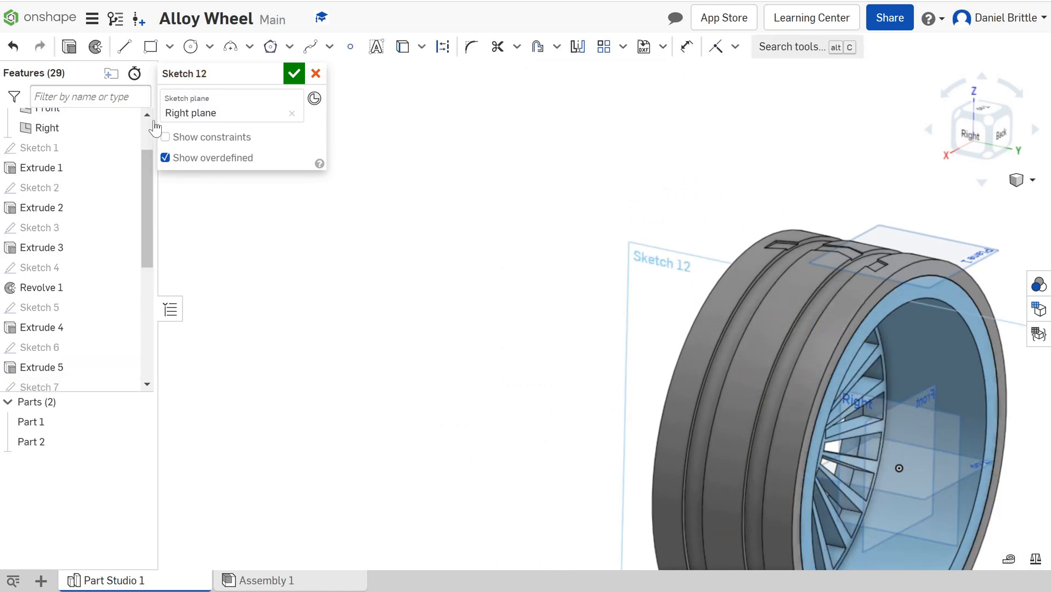
left_click(123, 47)
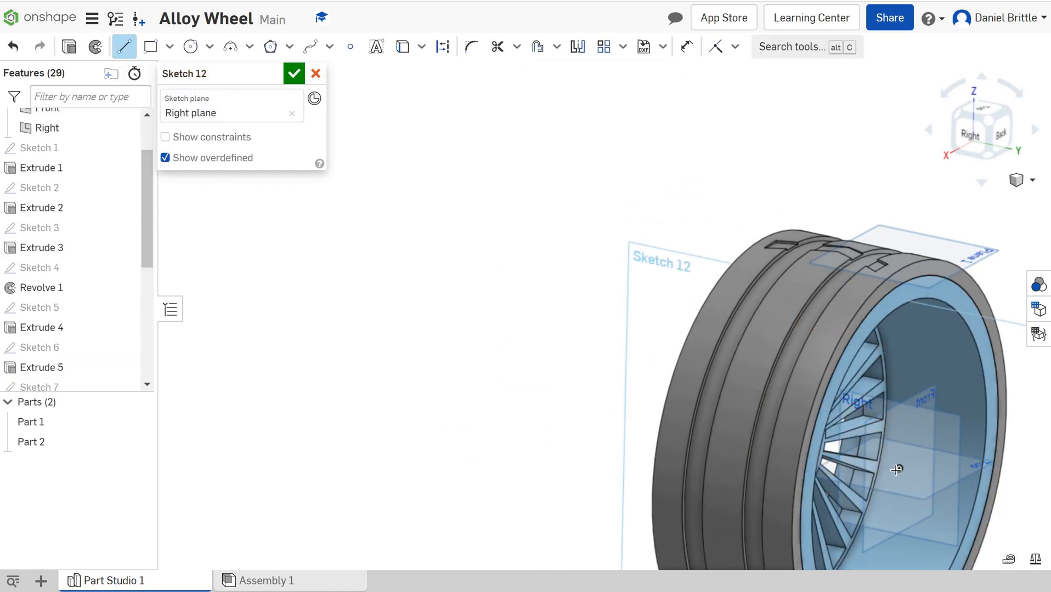
left_click(673, 418)
right_click_drag(840, 384, 834, 437)
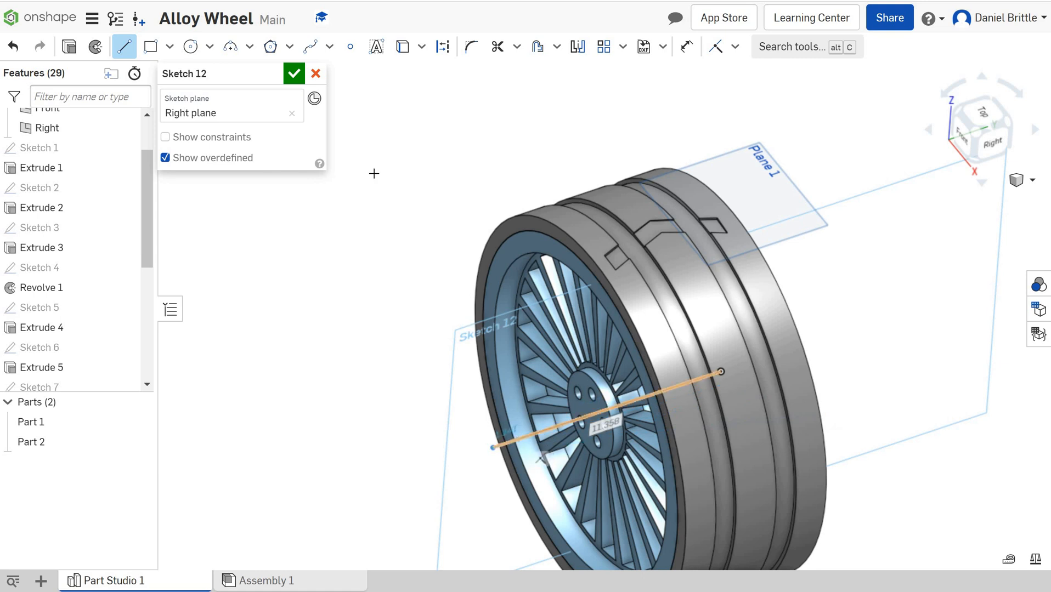
left_click(297, 74)
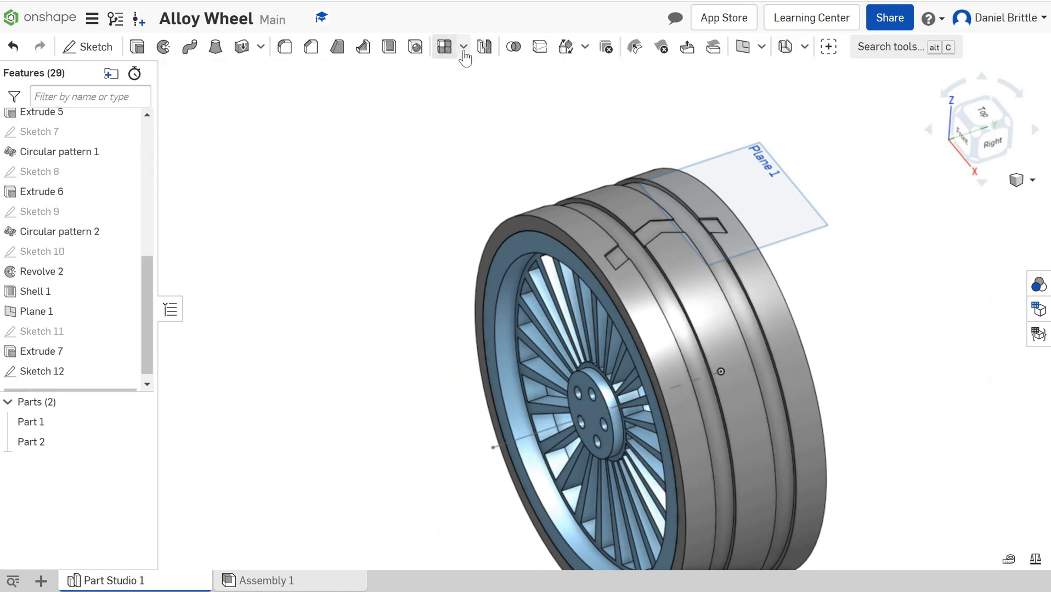
Circular-pattern the chevron cut, Extrude 7, as a feature pattern of 30 equally spaced instances over 360 degrees around the sketched axis line
left_click(464, 47)
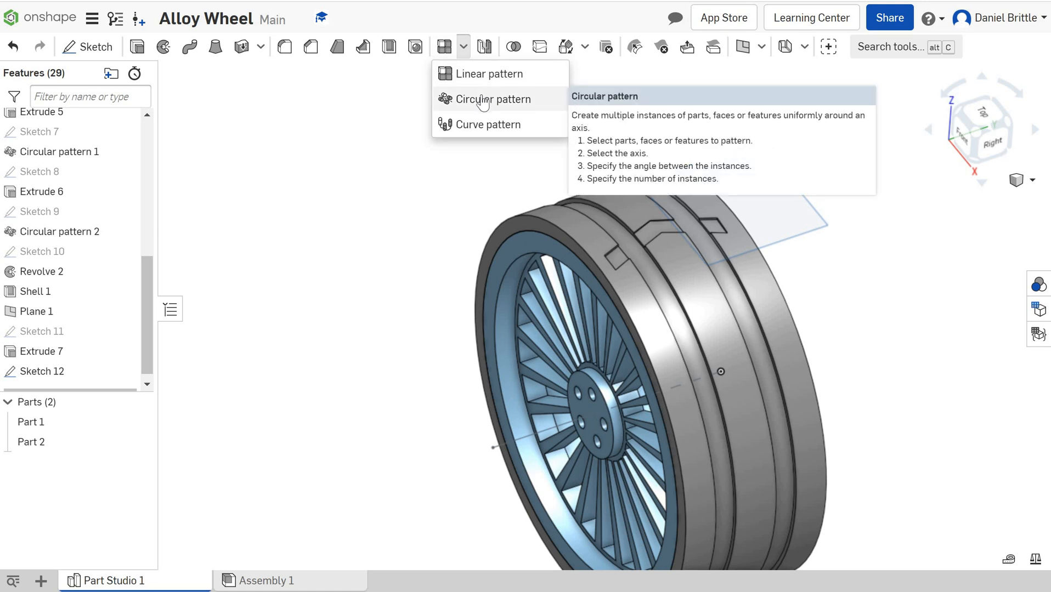
left_click(483, 100)
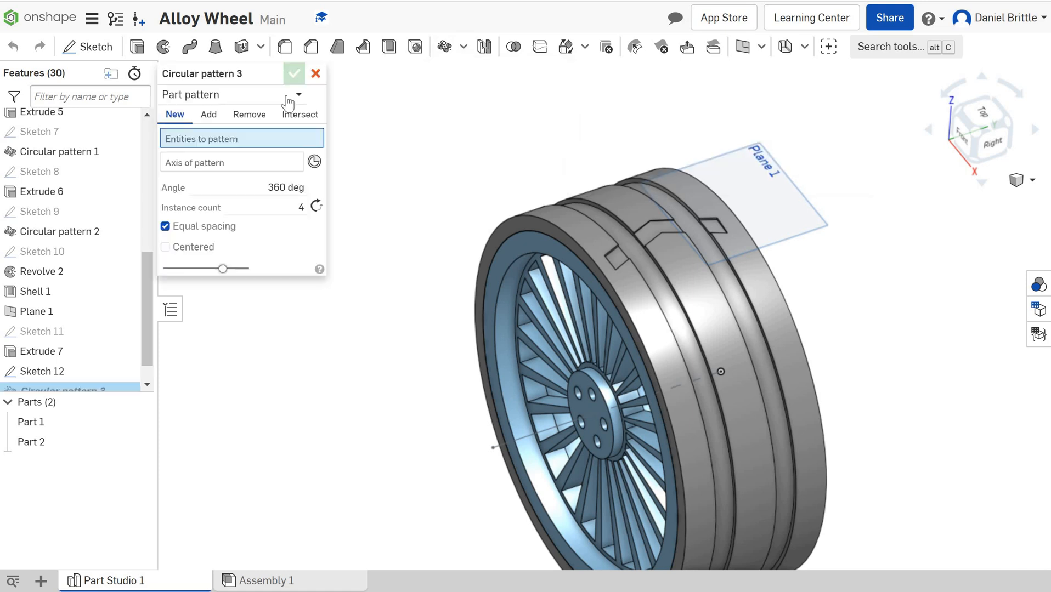
left_click(242, 96)
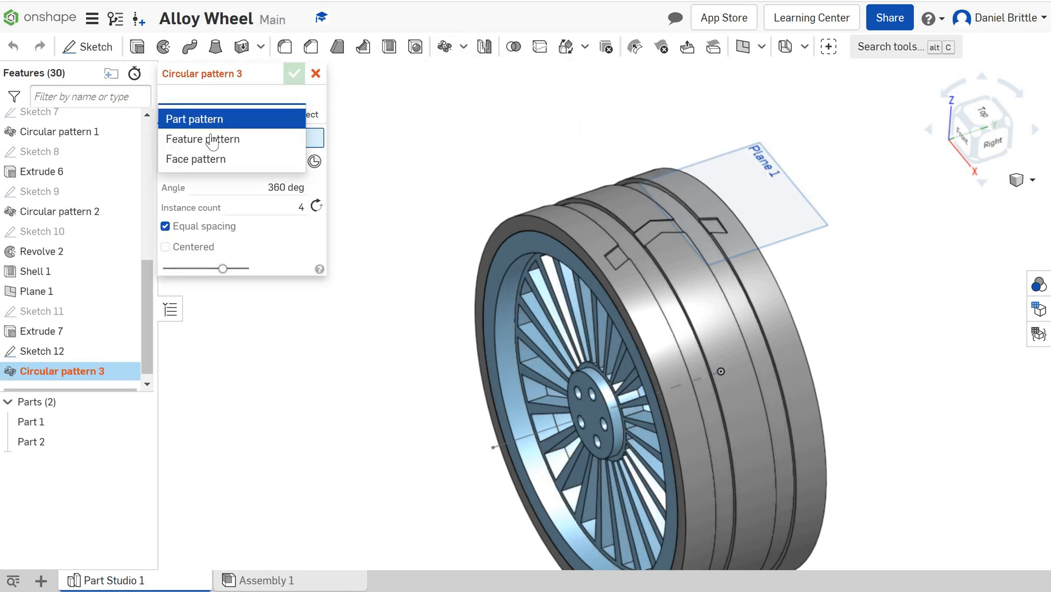
left_click(212, 138)
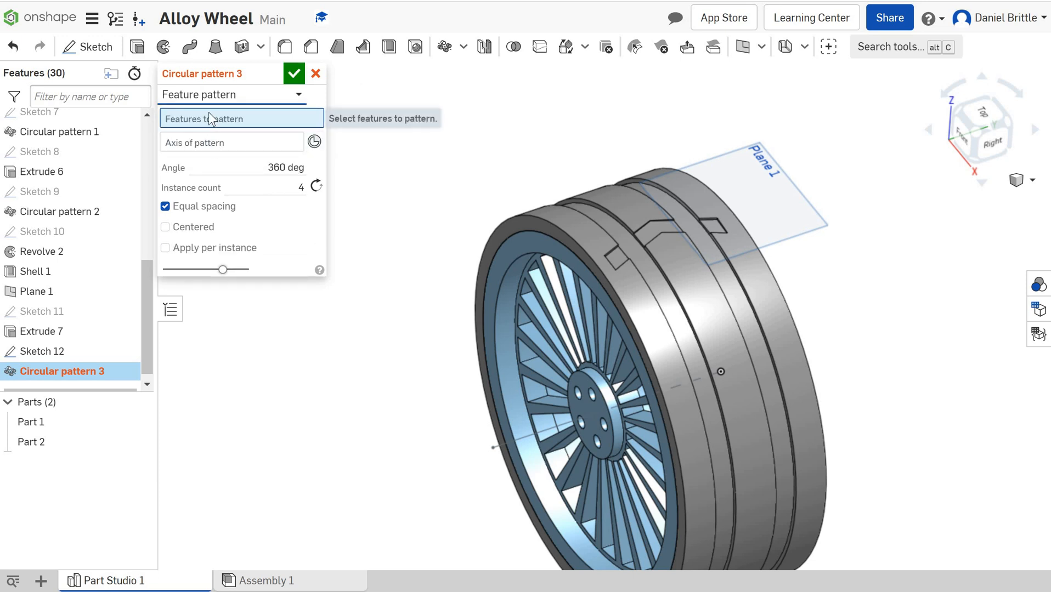
left_click(53, 337)
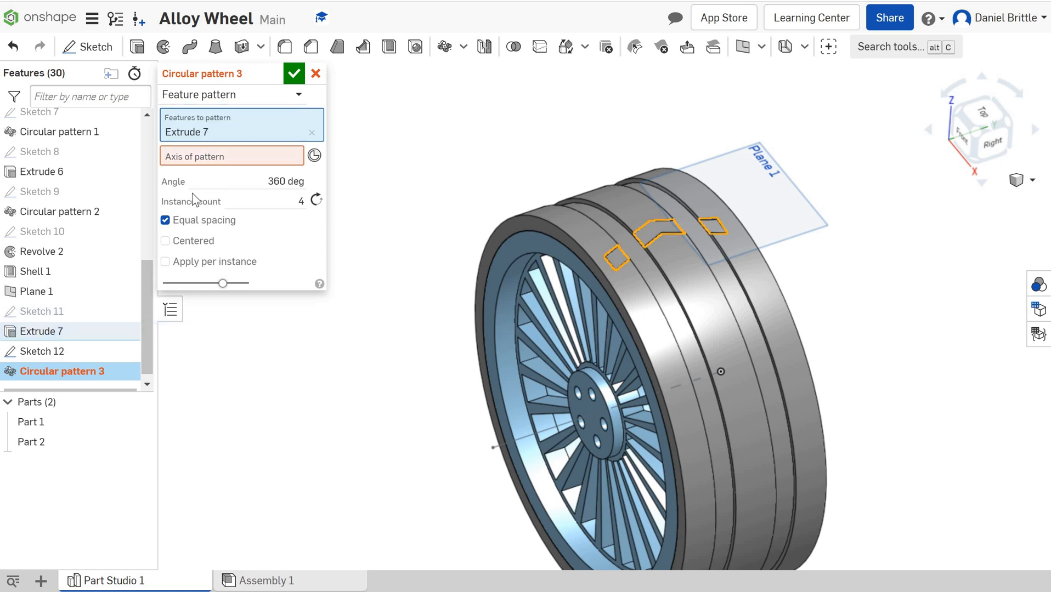
left_click(525, 439)
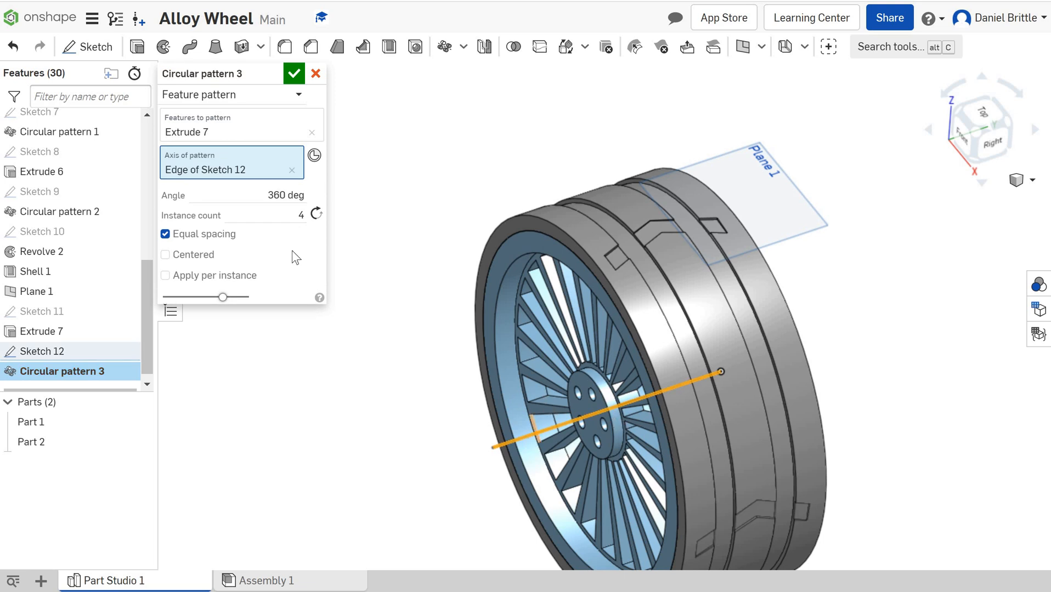
left_click(277, 215)
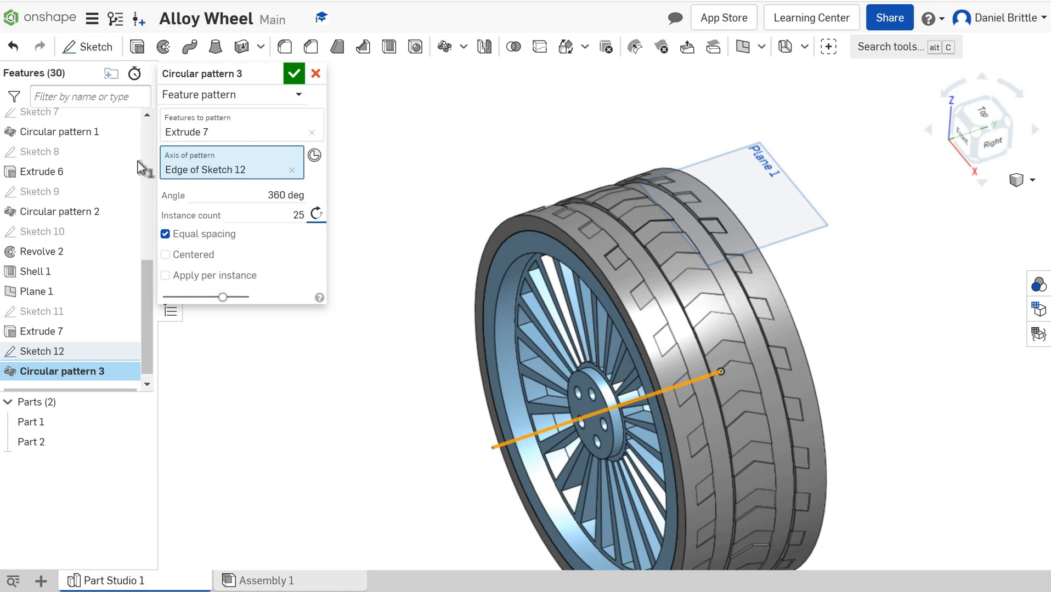
left_click(296, 214)
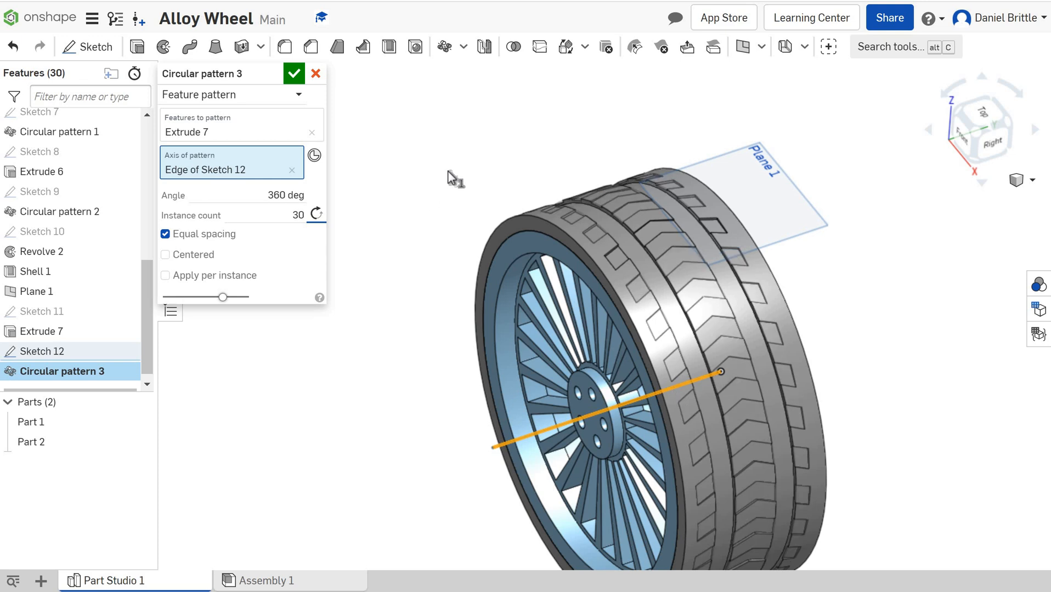
left_click(292, 74)
Chamfer the front and back sidewall faces of the tyre with an equal distance of 0.2 in
right_click_drag(639, 211, 604, 230)
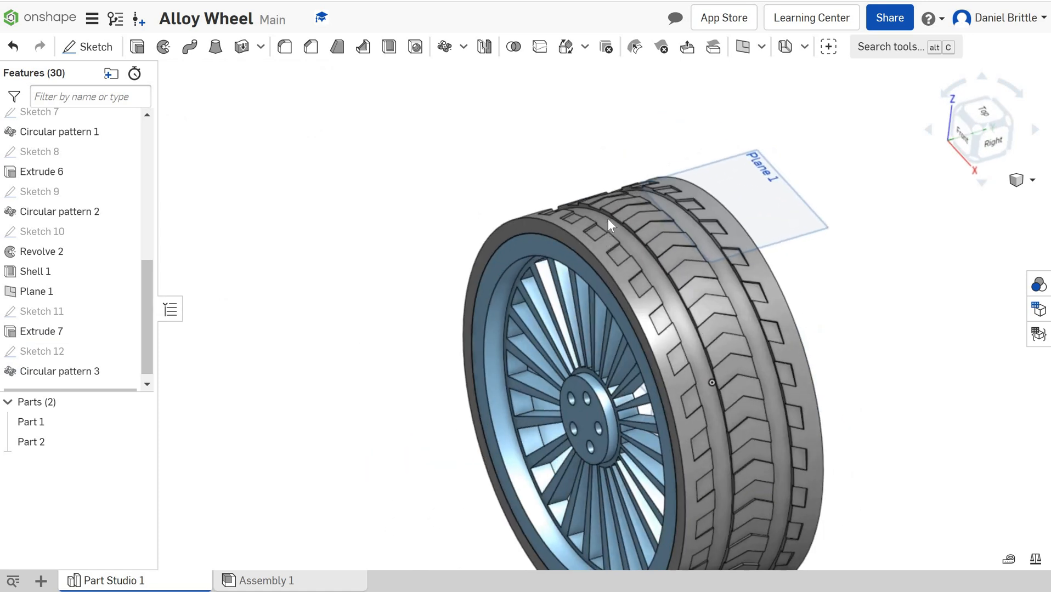
scroll(608, 220, "down", 5)
right_click_drag(654, 255, 678, 237)
scroll(618, 249, "up", 5)
scroll(609, 244, "up", 2)
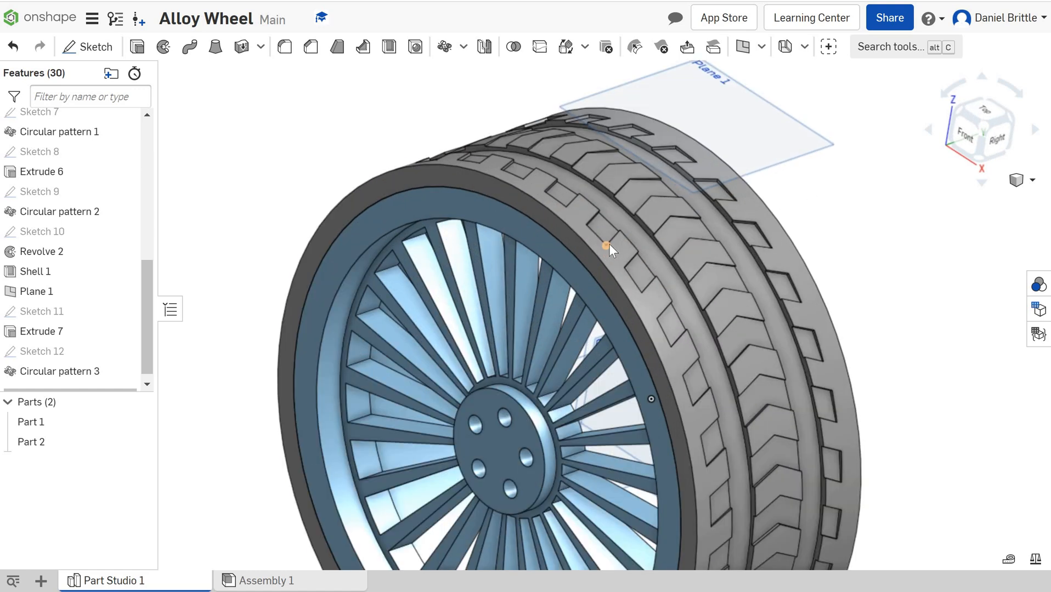
scroll(615, 241, "down", 2)
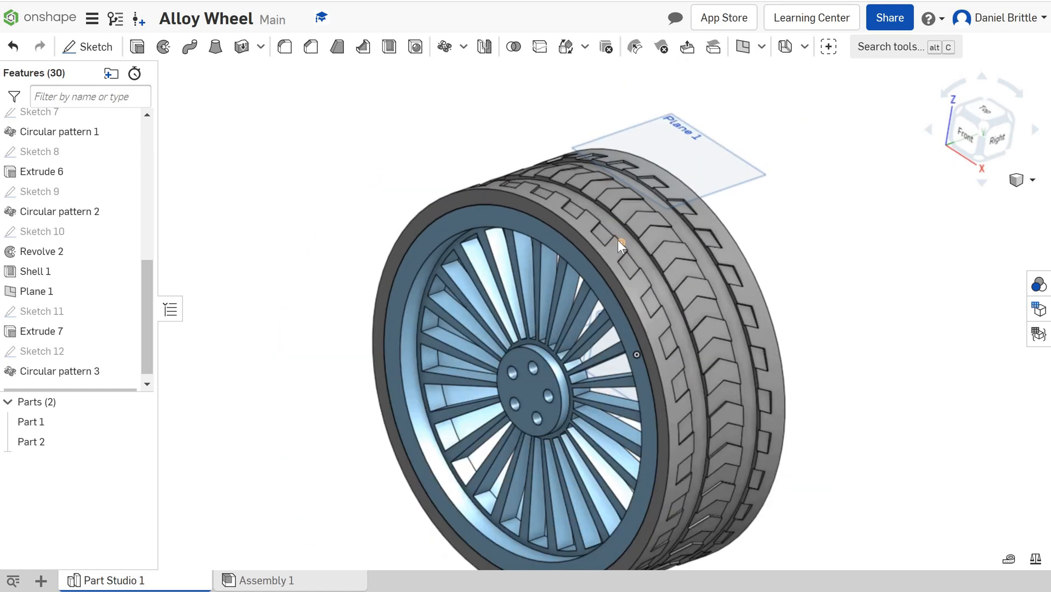
left_click(311, 48)
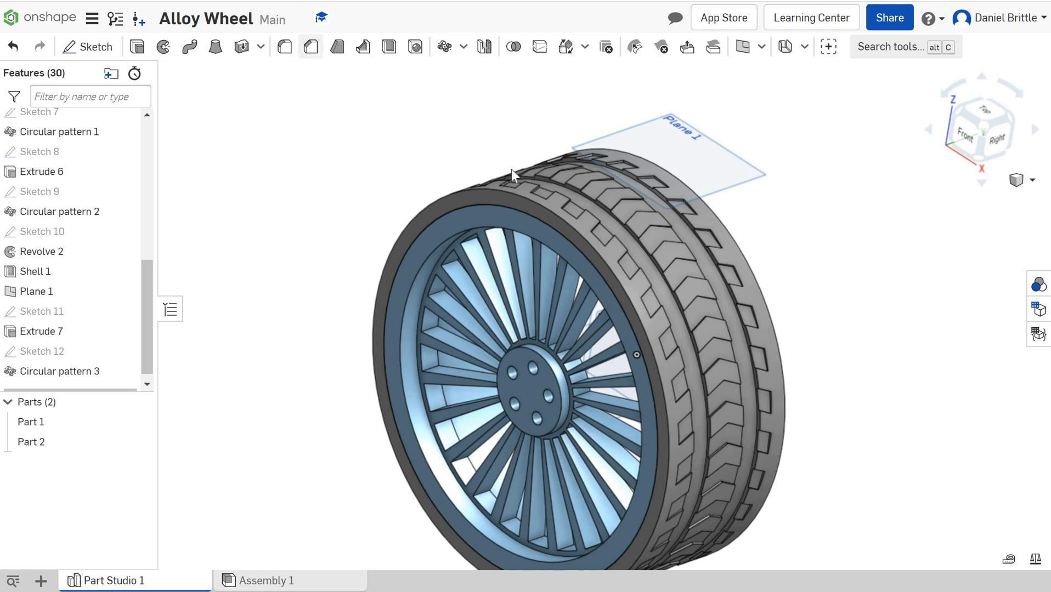
left_click(586, 208)
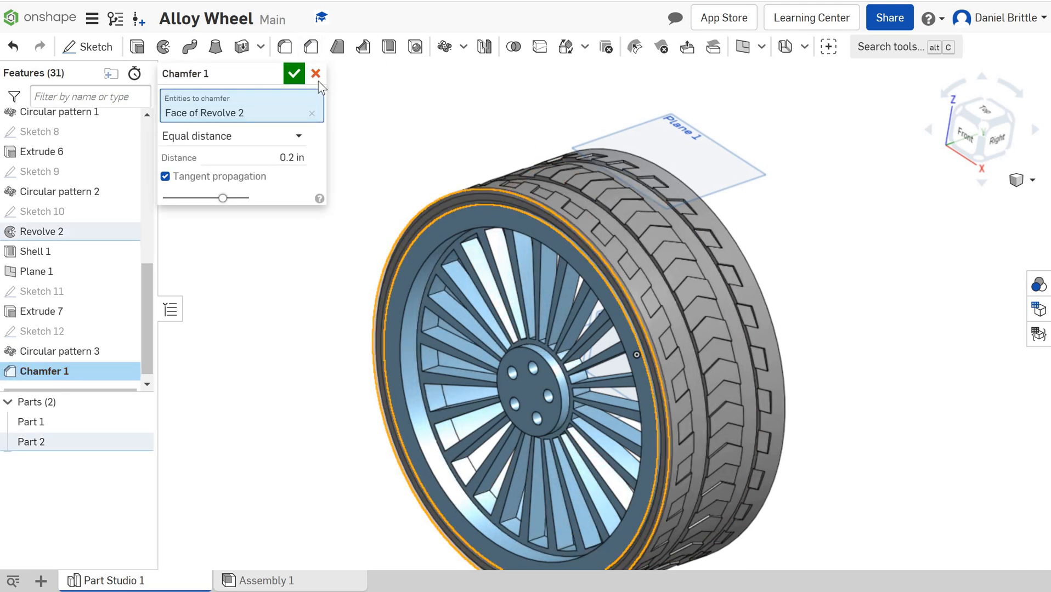
mouse_move(693, 187)
right_mouse_down()
mouse_move(633, 192)
mouse_move(700, 185)
right_mouse_up()
left_click(701, 186)
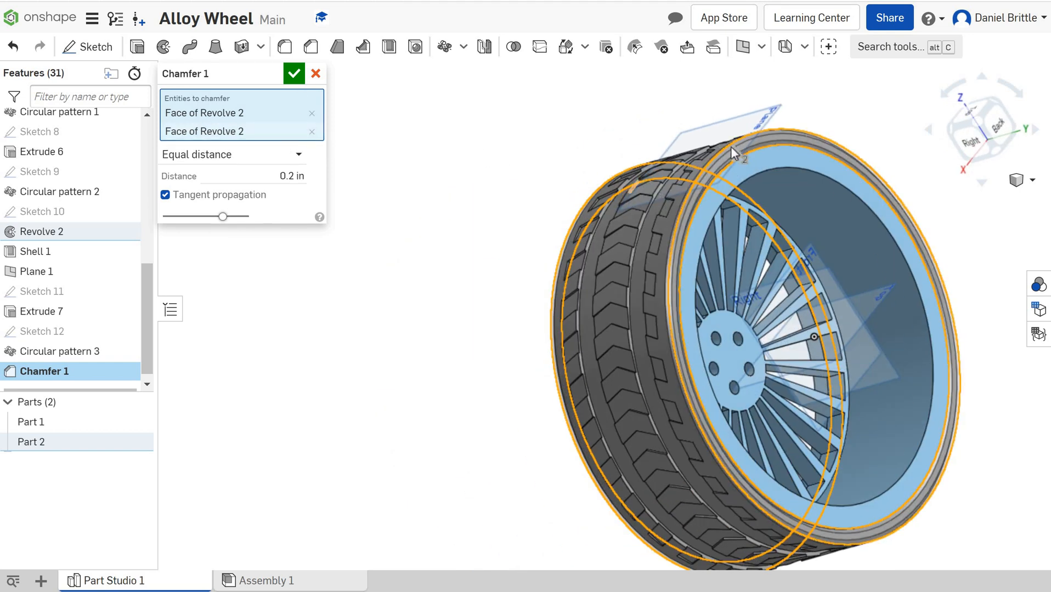
right_click_drag(731, 146, 626, 206)
scroll(634, 201, "up", 3)
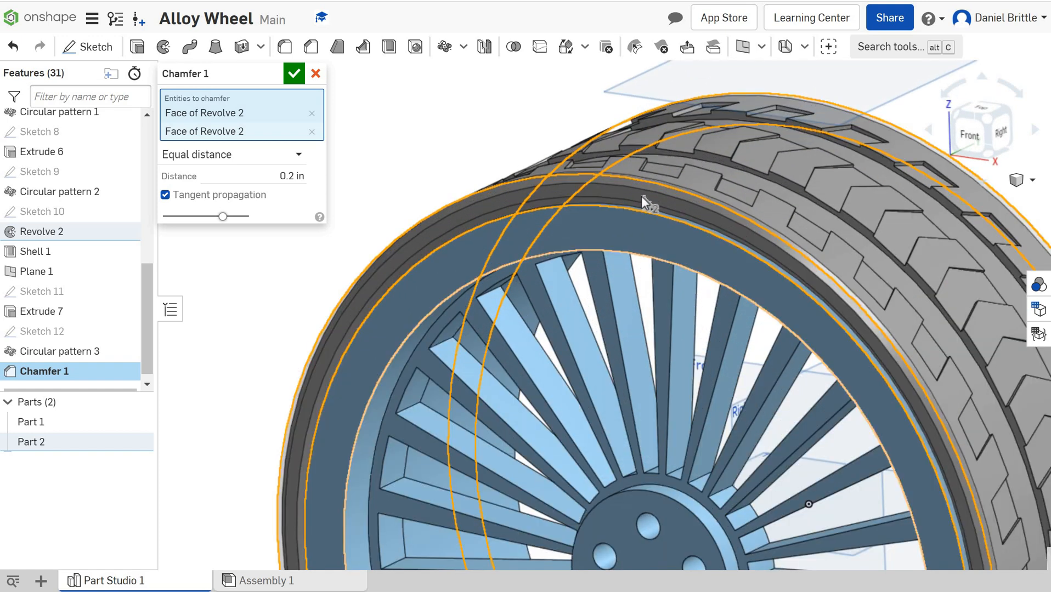
scroll(641, 195, "up", 2)
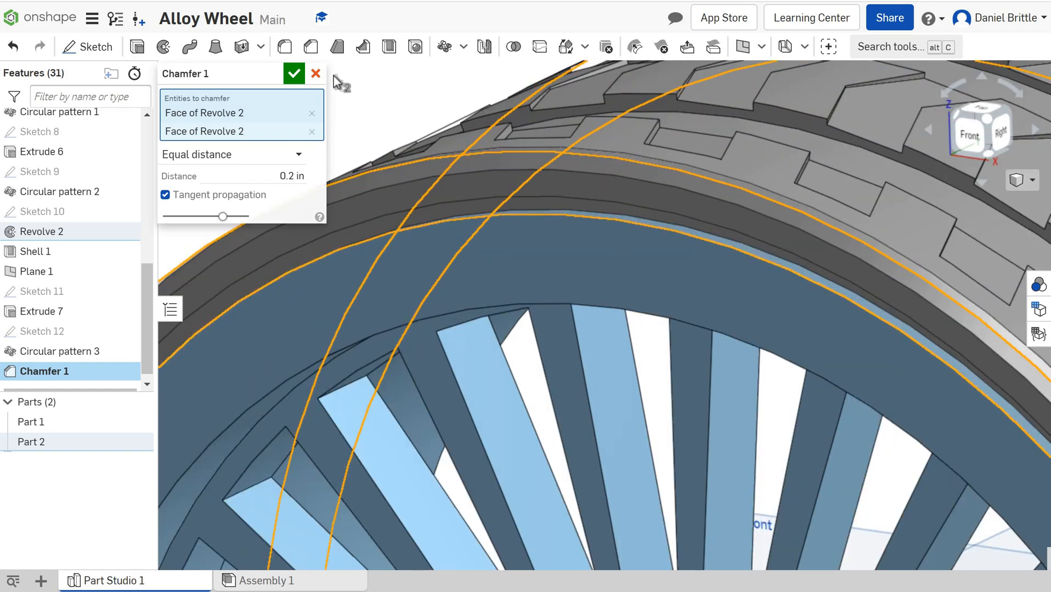
left_click(294, 74)
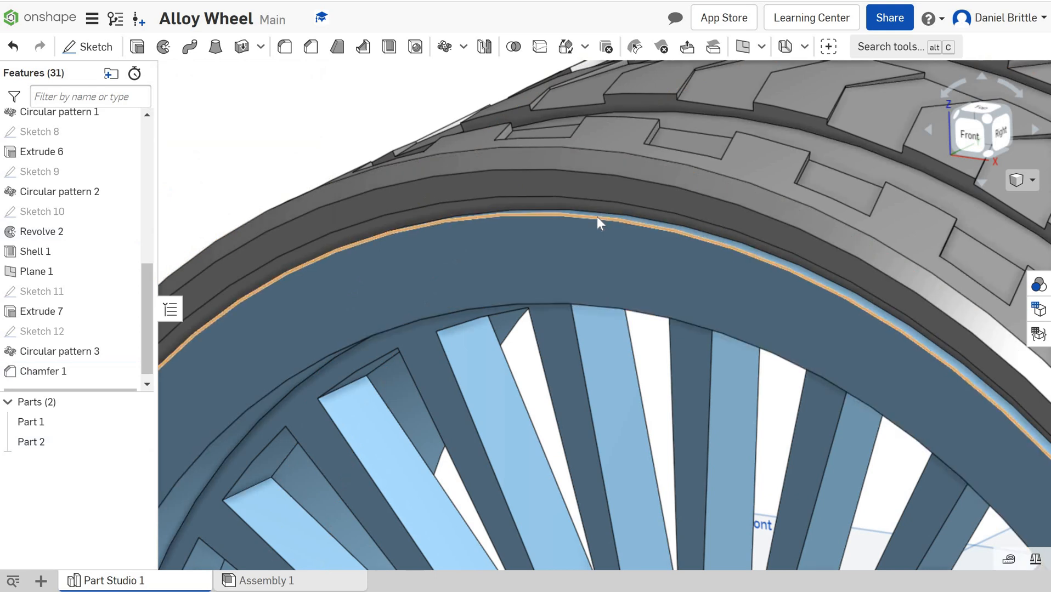
Change the appearance of the alloy wheel, Part 1, to light grey A5A5A5
scroll(596, 216, "down", 10)
scroll(621, 235, "up", 4)
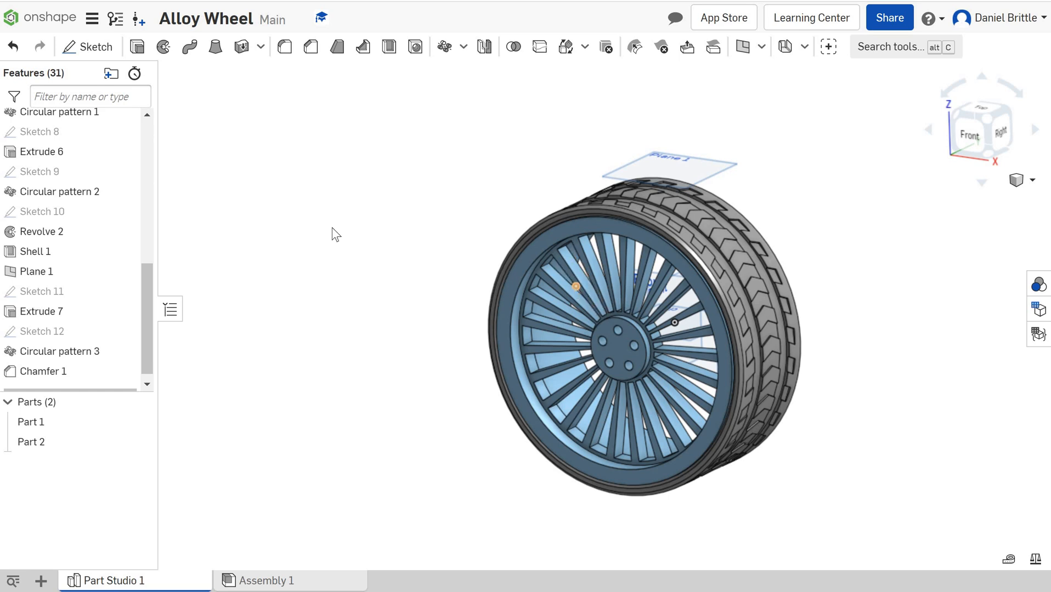
right_click(53, 419)
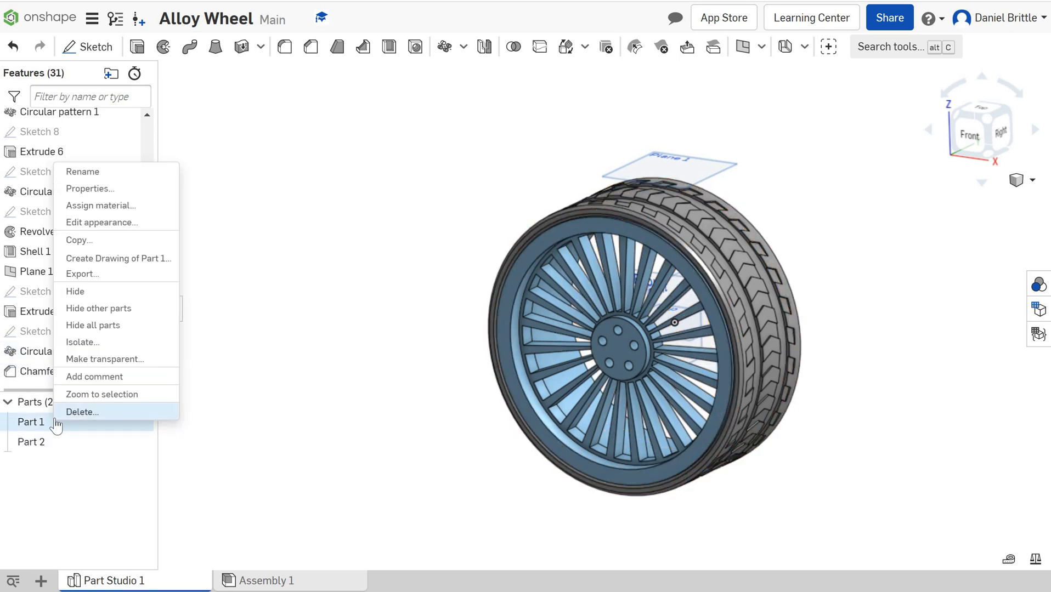
left_click(114, 223)
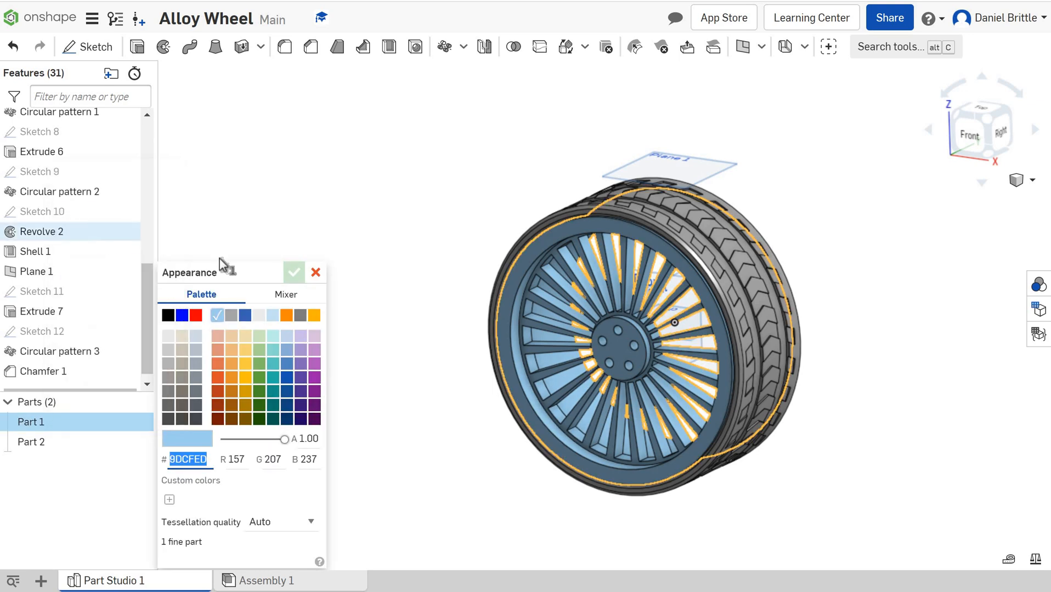
left_click(227, 318)
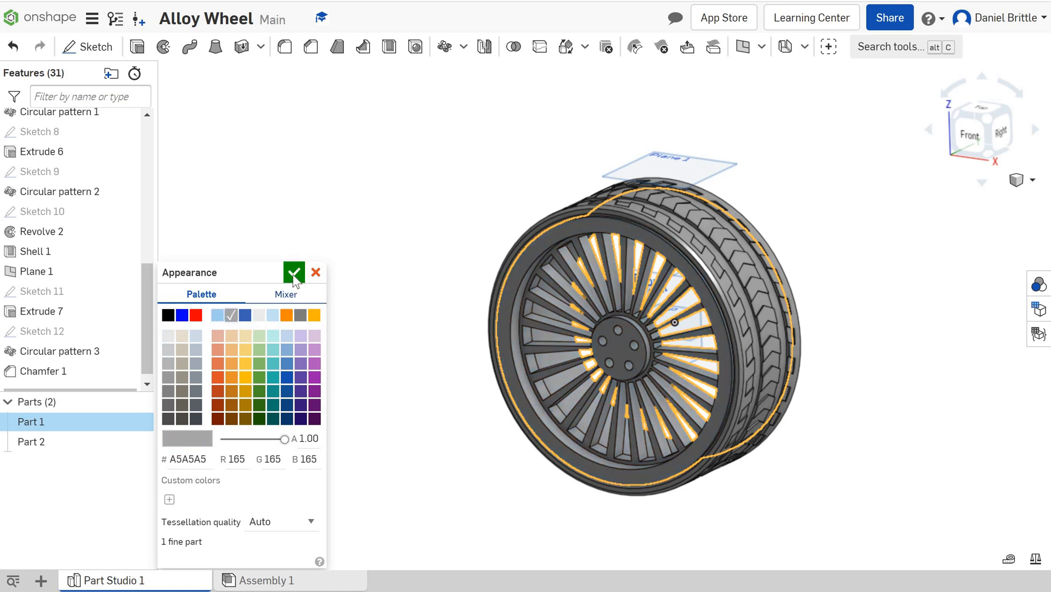
left_click(294, 272)
Change the appearance of the tyre, Part 2, to dark grey 4D4D4D
right_click(44, 440)
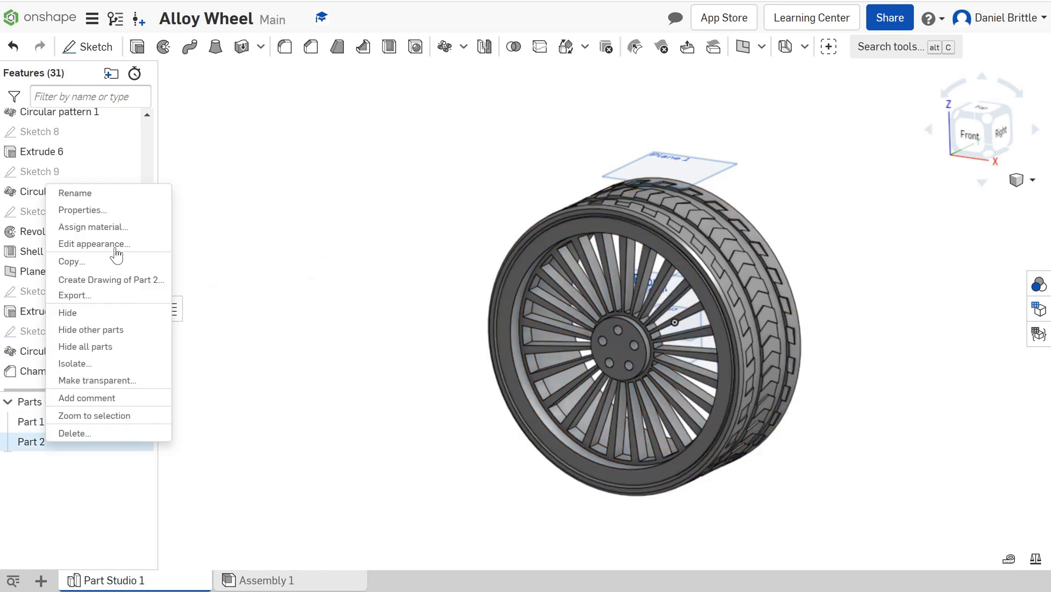
left_click(96, 244)
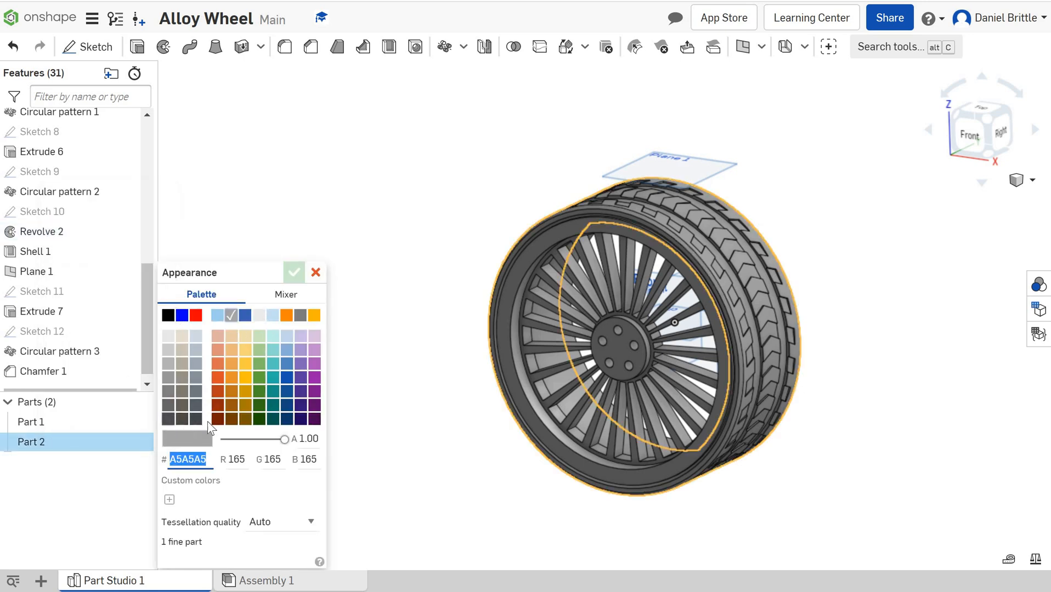
left_click(168, 419)
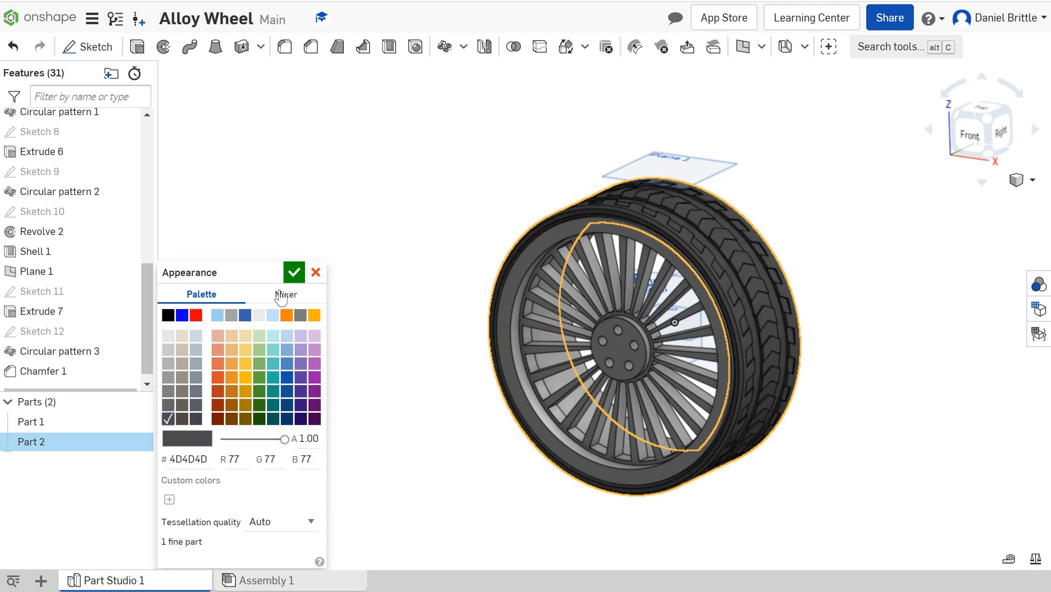
left_click(294, 273)
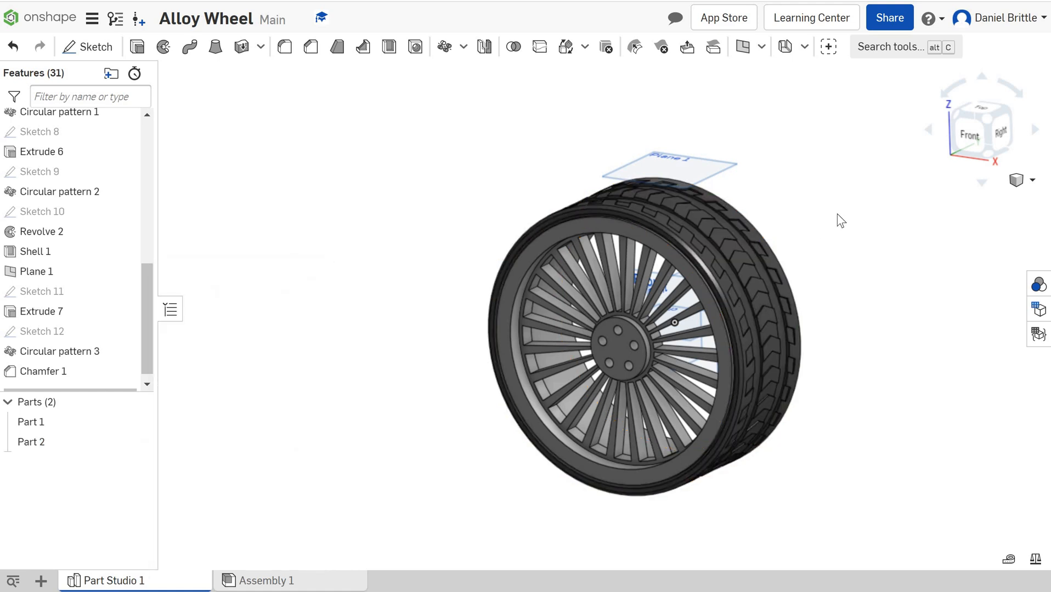
right_click_drag(835, 214, 806, 262)
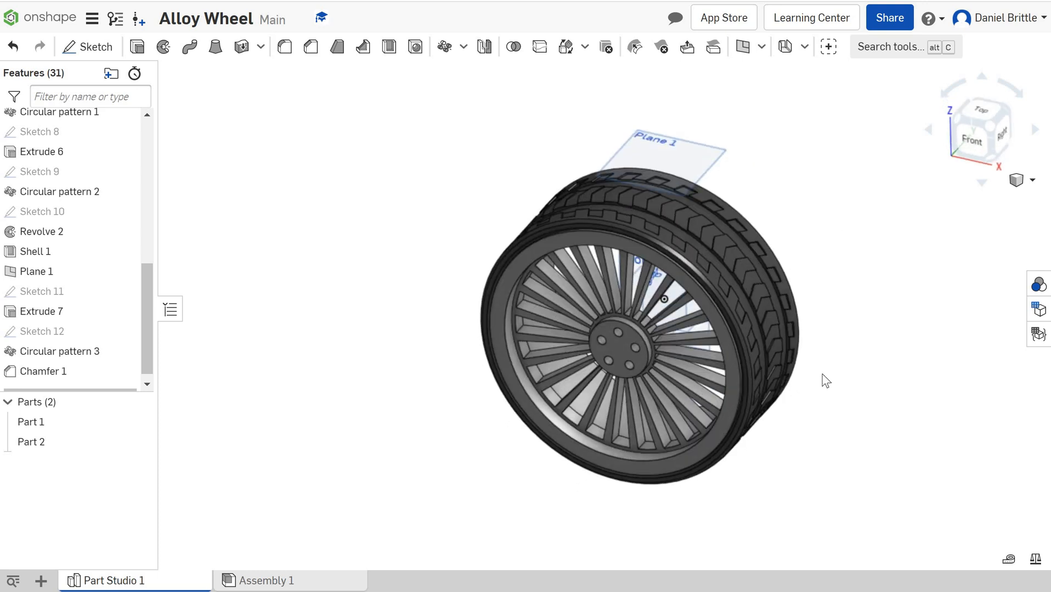